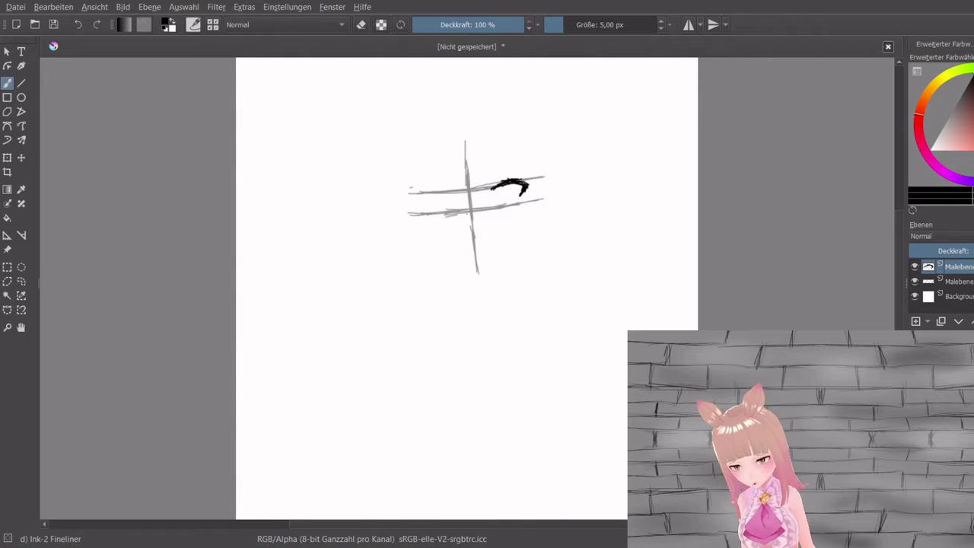
# Ink the lower lids of both eyes, the left eye's upper lash line and a small nose mark along the guidelines.
pyautogui.moveTo(493, 206); pyautogui.dragTo(514, 205)
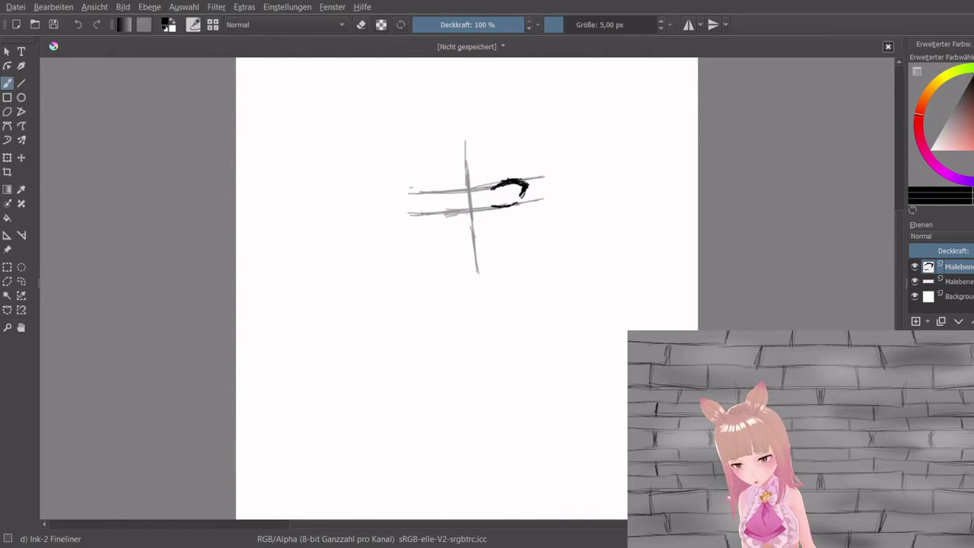
pyautogui.moveTo(450, 193)
pyautogui.mouseDown()
pyautogui.moveTo(410, 196)
pyautogui.moveTo(419, 194)
pyautogui.moveTo(411, 210)
pyautogui.moveTo(419, 203)
pyautogui.mouseUp()
pyautogui.hotkey('ctrl', 'z')
pyautogui.hotkey('ctrl', 'z')
pyautogui.hotkey('ctrl', 'z')
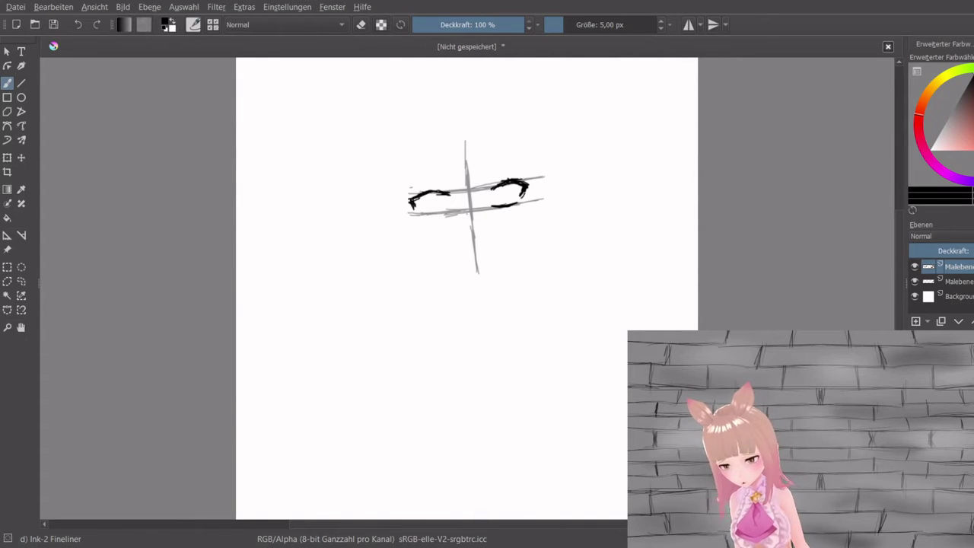
pyautogui.moveTo(419, 212); pyautogui.dragTo(440, 213)
pyautogui.hotkey('ctrl', 'z')
pyautogui.moveTo(421, 214)
pyautogui.mouseDown()
pyautogui.moveTo(447, 211)
pyautogui.moveTo(473, 225)
pyautogui.mouseUp()
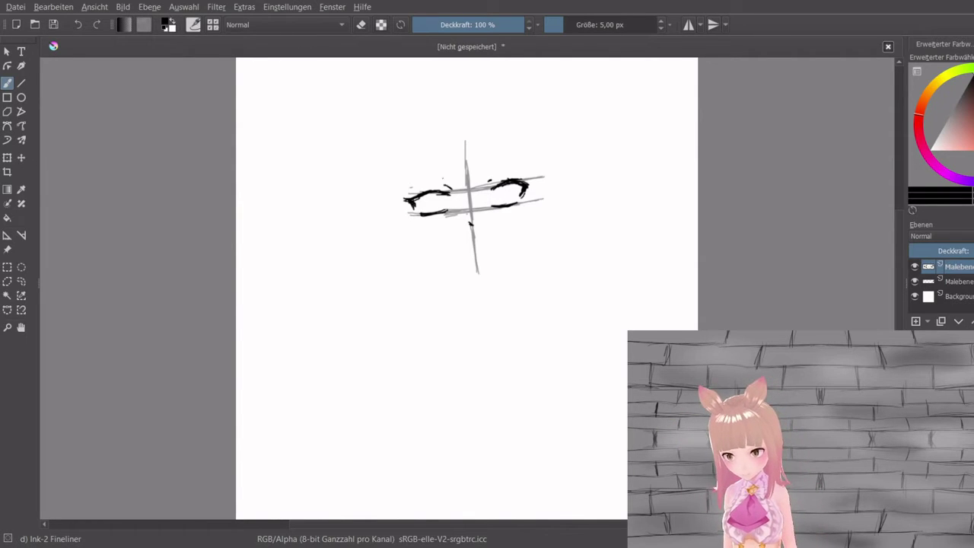
# Draw a thin curved eyebrow above each eye.
pyautogui.moveTo(448, 177); pyautogui.dragTo(405, 186)
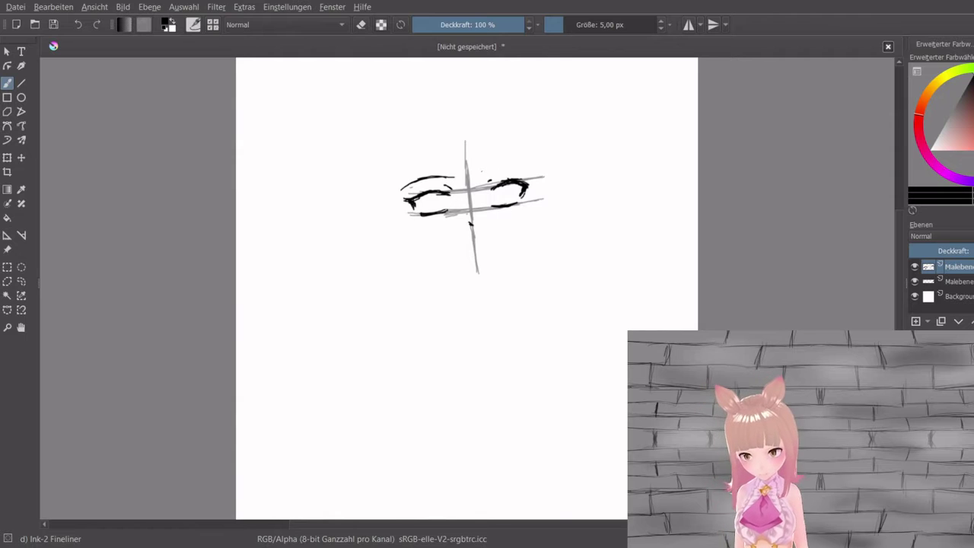
pyautogui.moveTo(539, 167); pyautogui.dragTo(485, 173)
pyautogui.hotkey('ctrl', 'z')
pyautogui.moveTo(507, 166)
pyautogui.mouseDown()
pyautogui.moveTo(487, 172)
pyautogui.moveTo(537, 169)
pyautogui.mouseUp()
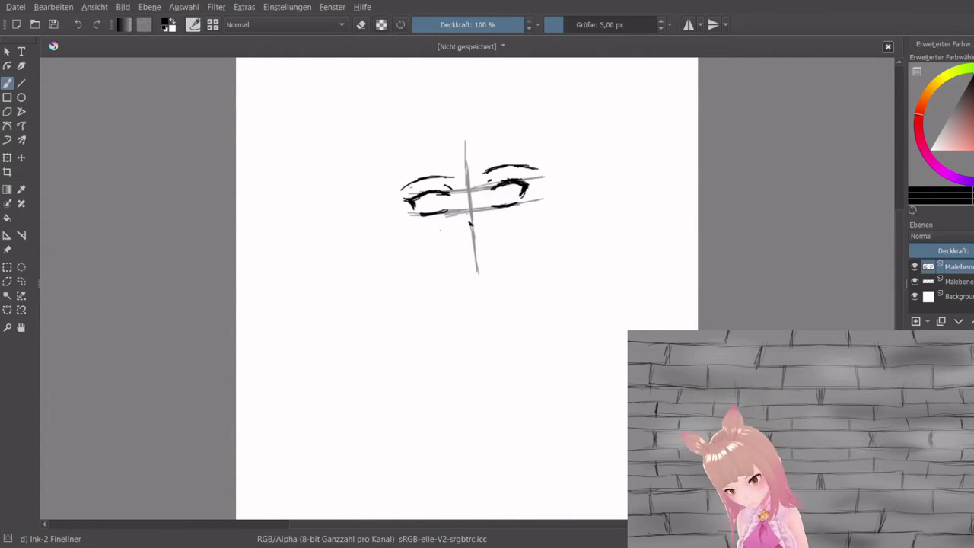
# Sketch both sides of the face and the right jawline down to the chin at the end of the vertical guideline.
pyautogui.moveTo(398, 190); pyautogui.dragTo(408, 236)
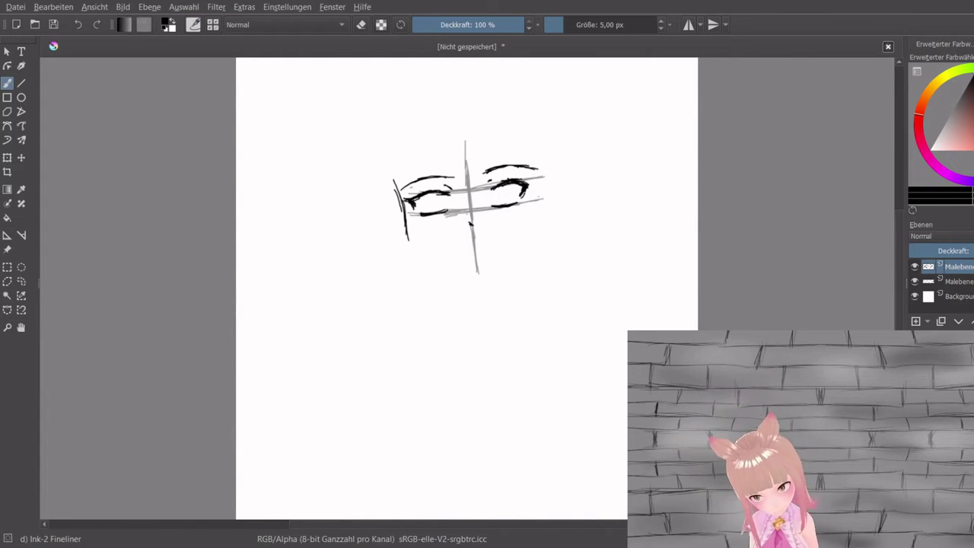
pyautogui.moveTo(538, 170); pyautogui.dragTo(537, 191)
pyautogui.moveTo(537, 188); pyautogui.dragTo(536, 207)
pyautogui.moveTo(542, 164); pyautogui.dragTo(534, 225)
pyautogui.moveTo(538, 175)
pyautogui.mouseDown()
pyautogui.moveTo(539, 239)
pyautogui.moveTo(477, 273)
pyautogui.mouseUp()
pyautogui.hotkey('ctrl', 'z')
pyautogui.moveTo(519, 251); pyautogui.dragTo(474, 274)
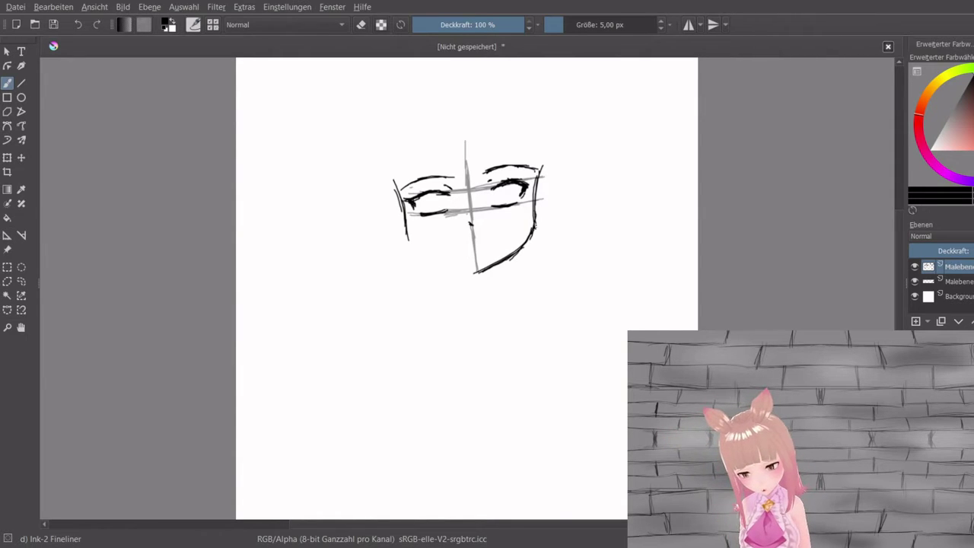
# Sketch the left jawline from the cheek to the chin and reinforce the right jaw contour.
pyautogui.moveTo(531, 228)
pyautogui.mouseDown()
pyautogui.moveTo(499, 262)
pyautogui.moveTo(463, 278)
pyautogui.moveTo(481, 274)
pyautogui.moveTo(419, 255)
pyautogui.moveTo(408, 230)
pyautogui.moveTo(418, 260)
pyautogui.moveTo(435, 264)
pyautogui.mouseUp()
pyautogui.moveTo(411, 242)
pyautogui.mouseDown()
pyautogui.moveTo(459, 276)
pyautogui.moveTo(443, 266)
pyautogui.mouseUp()
pyautogui.hotkey('ctrl', 'z')
pyautogui.hotkey('ctrl', 'z')
pyautogui.hotkey('ctrl', 'z')
# Draw a short, nearly straight mouth above the chin and add the iris sides in both eyes.
pyautogui.moveTo(420, 252)
pyautogui.mouseDown()
pyautogui.moveTo(483, 276)
pyautogui.moveTo(469, 271)
pyautogui.moveTo(492, 246)
pyautogui.mouseUp()
pyautogui.moveTo(457, 255); pyautogui.dragTo(469, 252)
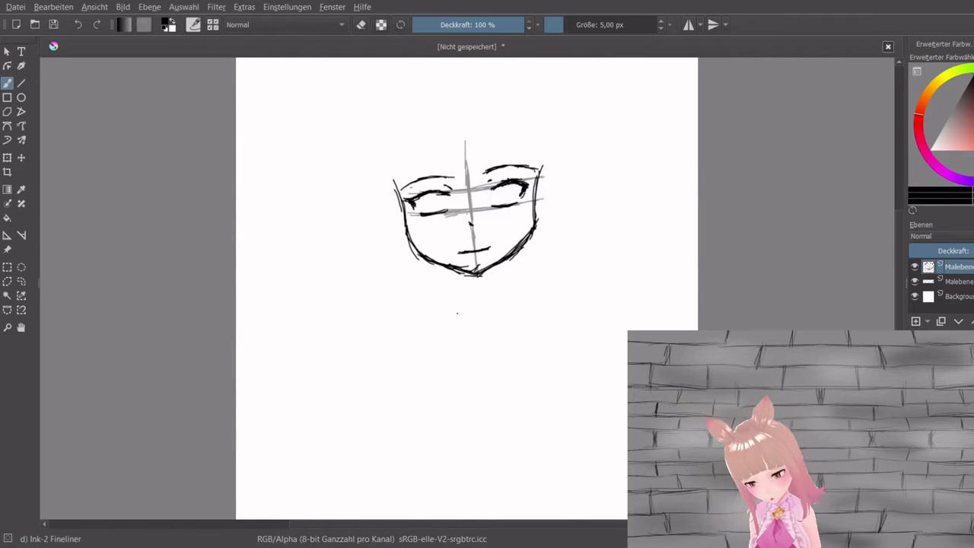
pyautogui.moveTo(421, 197)
pyautogui.mouseDown()
pyautogui.moveTo(425, 213)
pyautogui.moveTo(441, 211)
pyautogui.mouseUp()
pyautogui.moveTo(496, 186)
pyautogui.mouseDown()
pyautogui.moveTo(495, 205)
pyautogui.moveTo(513, 204)
pyautogui.mouseUp()
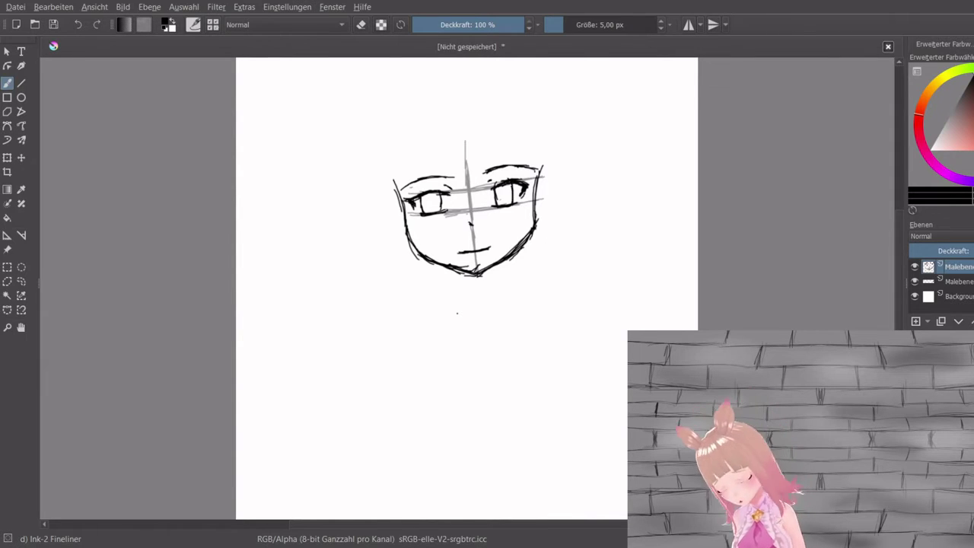
# Sketch pointed fringe strands over the right eye and a curved strand at the right temple.
pyautogui.moveTo(488, 136); pyautogui.dragTo(482, 195)
pyautogui.moveTo(499, 158); pyautogui.dragTo(484, 192)
pyautogui.moveTo(504, 133); pyautogui.dragTo(479, 194)
pyautogui.moveTo(502, 147)
pyautogui.mouseDown()
pyautogui.moveTo(490, 179)
pyautogui.moveTo(498, 162)
pyautogui.moveTo(536, 181)
pyautogui.mouseUp()
pyautogui.moveTo(502, 139); pyautogui.dragTo(539, 186)
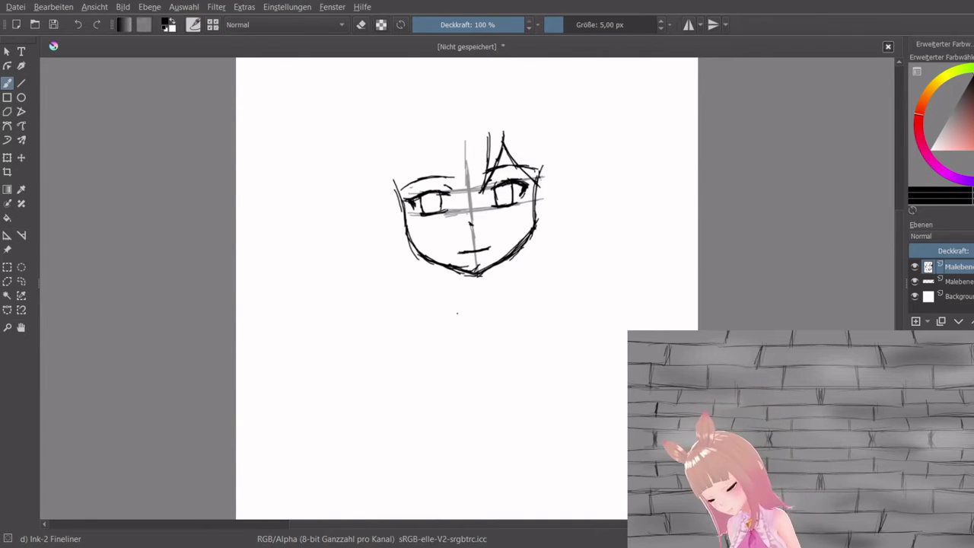
pyautogui.moveTo(526, 128); pyautogui.dragTo(539, 190)
pyautogui.hotkey('ctrl', 'z')
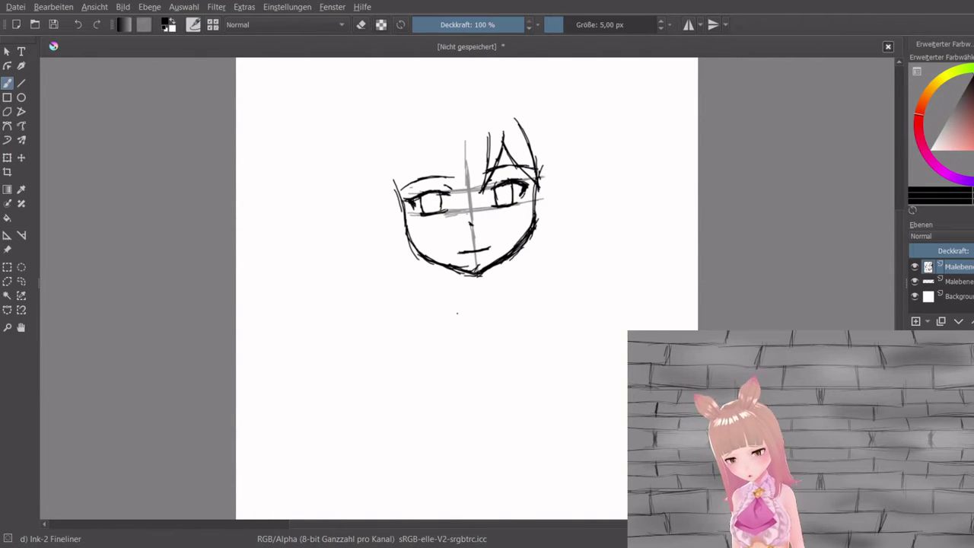
# Draw the pointed central fringe strands falling between the eyes.
pyautogui.moveTo(484, 142); pyautogui.dragTo(467, 196)
pyautogui.moveTo(472, 177); pyautogui.dragTo(466, 204)
pyautogui.moveTo(487, 140); pyautogui.dragTo(469, 186)
pyautogui.moveTo(493, 137); pyautogui.dragTo(460, 202)
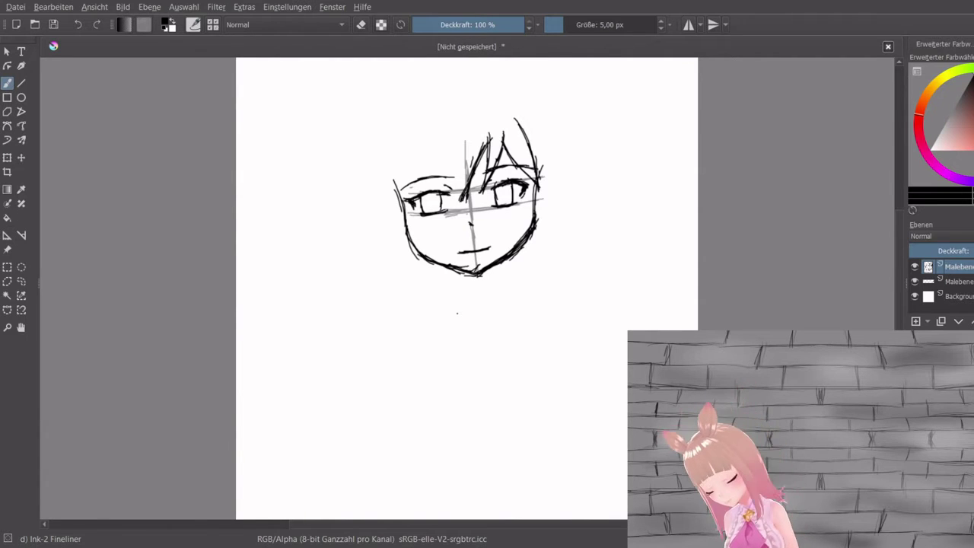
pyautogui.moveTo(459, 165); pyautogui.dragTo(452, 206)
pyautogui.hotkey('ctrl', 'z')
pyautogui.hotkey('ctrl', 'z')
pyautogui.moveTo(437, 150); pyautogui.dragTo(453, 213)
pyautogui.moveTo(456, 159); pyautogui.dragTo(451, 201)
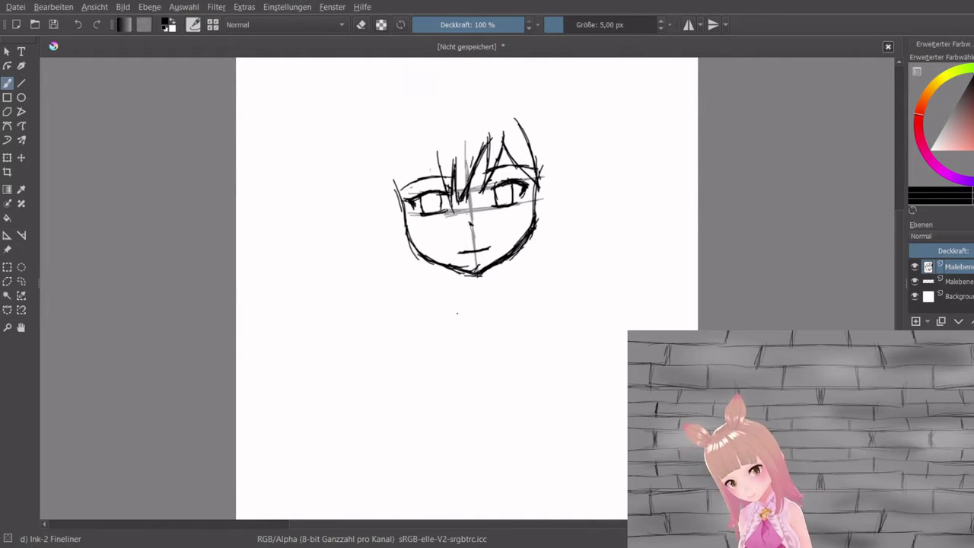
# Draw a long fringe strand sweeping from the crown over the left eye and a hair lock along the left temple.
pyautogui.hotkey('ctrl', 'z')
pyautogui.moveTo(428, 146)
pyautogui.mouseDown()
pyautogui.moveTo(430, 163)
pyautogui.moveTo(446, 112)
pyautogui.moveTo(438, 143)
pyautogui.mouseUp()
pyautogui.moveTo(440, 111); pyautogui.dragTo(436, 166)
pyautogui.hotkey('ctrl', 'z')
pyautogui.moveTo(455, 90); pyautogui.dragTo(425, 168)
pyautogui.moveTo(443, 134); pyautogui.dragTo(423, 177)
pyautogui.moveTo(431, 147); pyautogui.dragTo(418, 178)
pyautogui.moveTo(419, 182); pyautogui.dragTo(405, 202)
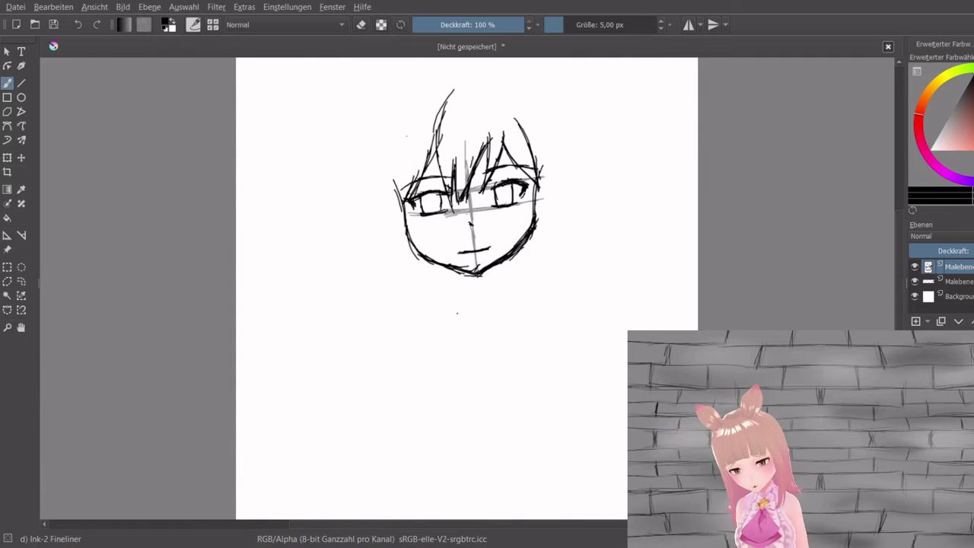
pyautogui.moveTo(399, 139)
pyautogui.mouseDown()
pyautogui.moveTo(399, 217)
pyautogui.moveTo(398, 190)
pyautogui.mouseUp()
pyautogui.moveTo(413, 114)
pyautogui.mouseDown()
pyautogui.moveTo(397, 197)
pyautogui.moveTo(416, 236)
pyautogui.moveTo(384, 207)
pyautogui.moveTo(379, 186)
pyautogui.moveTo(385, 200)
pyautogui.mouseUp()
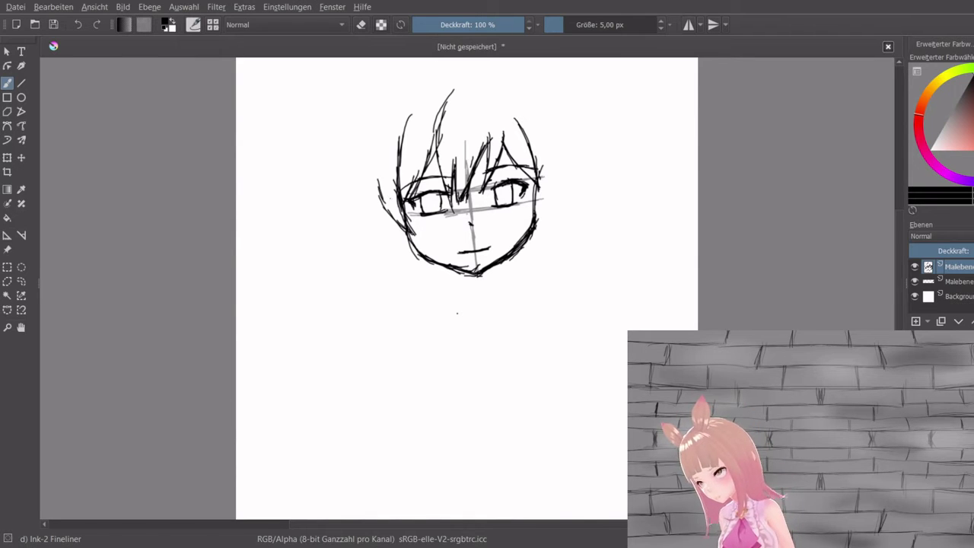
# Sketch a tapering hair lock along the right side of the face, ending beside the cheek.
pyautogui.moveTo(535, 194); pyautogui.dragTo(533, 215)
pyautogui.moveTo(554, 175); pyautogui.dragTo(536, 207)
pyautogui.moveTo(550, 163); pyautogui.dragTo(547, 178)
pyautogui.moveTo(549, 120); pyautogui.dragTo(554, 149)
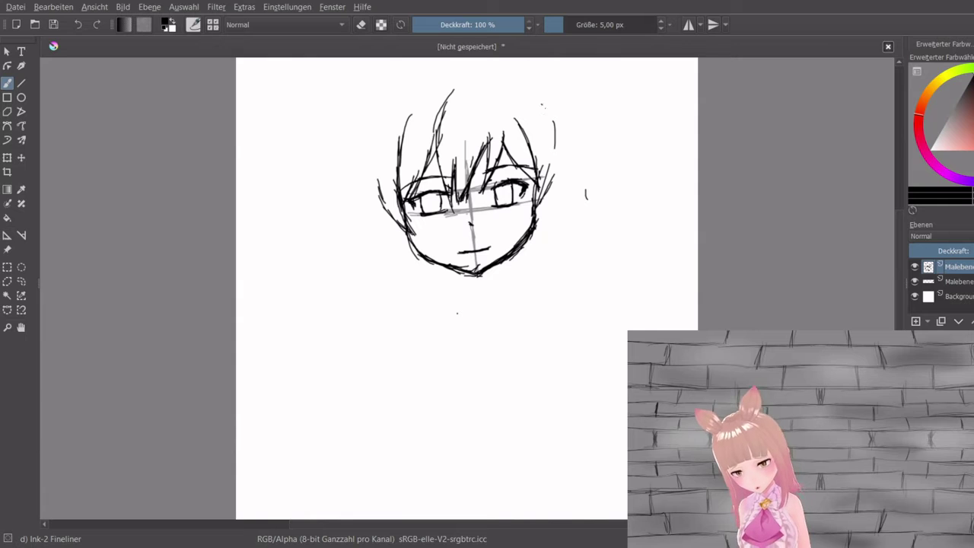
pyautogui.moveTo(543, 103); pyautogui.dragTo(550, 156)
pyautogui.moveTo(554, 112); pyautogui.dragTo(548, 194)
pyautogui.moveTo(556, 140); pyautogui.dragTo(541, 202)
pyautogui.moveTo(544, 180); pyautogui.dragTo(535, 204)
pyautogui.moveTo(554, 135); pyautogui.dragTo(546, 176)
pyautogui.moveTo(542, 190); pyautogui.dragTo(538, 204)
# Sketch the curved upper contour of a side ponytail on the right of the head.
pyautogui.moveTo(544, 98); pyautogui.dragTo(575, 186)
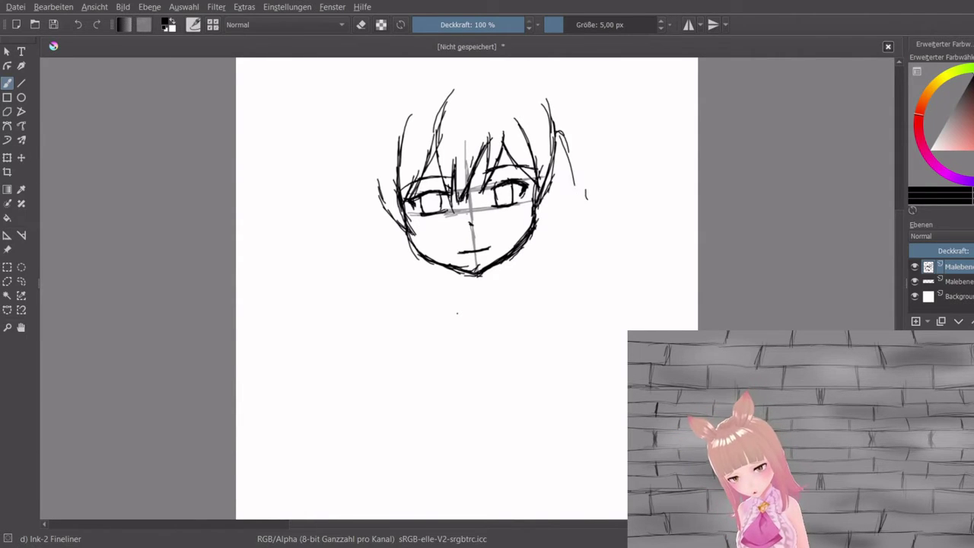
pyautogui.hotkey('ctrl', 'z')
pyautogui.moveTo(563, 135)
pyautogui.mouseDown()
pyautogui.moveTo(577, 193)
pyautogui.moveTo(590, 204)
pyautogui.moveTo(545, 202)
pyautogui.moveTo(570, 190)
pyautogui.moveTo(586, 219)
pyautogui.moveTo(575, 208)
pyautogui.moveTo(591, 219)
pyautogui.moveTo(588, 207)
pyautogui.moveTo(587, 226)
pyautogui.mouseUp()
pyautogui.hotkey('ctrl', 'z')
pyautogui.hotkey('ctrl', 'z')
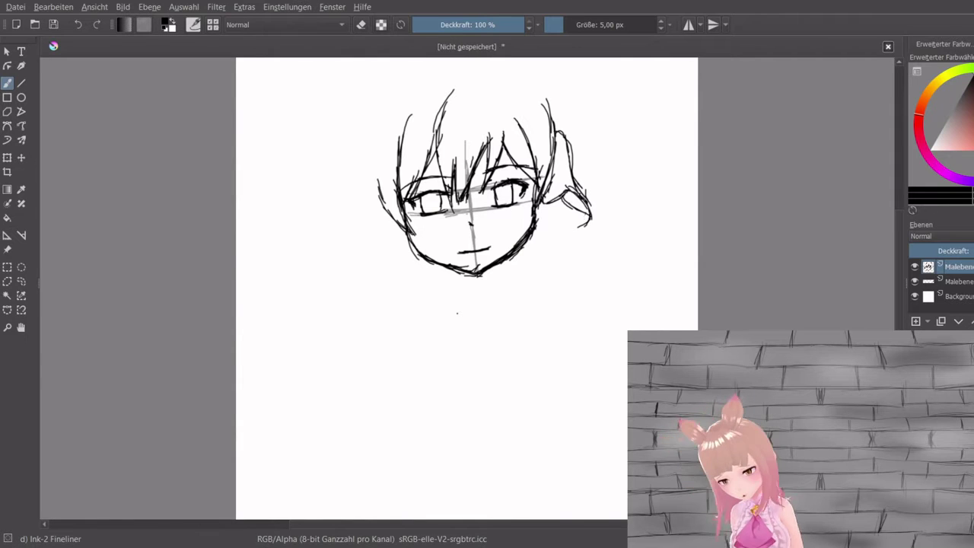
# Undo the loop at the end of the side ponytail's upper contour and redraw it as a short jagged edge.
pyautogui.hotkey('ctrl', 'z')
pyautogui.hotkey('ctrl', 'z')
pyautogui.hotkey('ctrl', 'z')
pyautogui.hotkey('ctrl', 'z')
pyautogui.hotkey('ctrl', 'z')
pyautogui.hotkey('ctrl', 'z')
pyautogui.hotkey('ctrl', 'z')
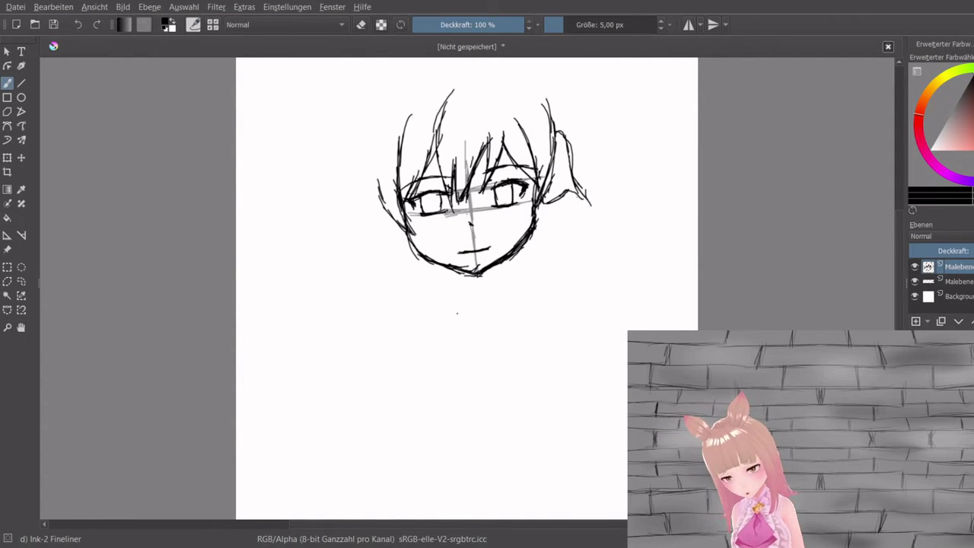
pyautogui.moveTo(575, 189); pyautogui.dragTo(581, 215)
pyautogui.moveTo(583, 201)
pyautogui.mouseDown()
pyautogui.moveTo(572, 221)
pyautogui.moveTo(585, 235)
pyautogui.mouseUp()
pyautogui.hotkey('ctrl', 'z')
pyautogui.hotkey('ctrl', 'z')
pyautogui.moveTo(573, 223)
pyautogui.mouseDown()
pyautogui.moveTo(584, 242)
pyautogui.moveTo(571, 240)
pyautogui.mouseUp()
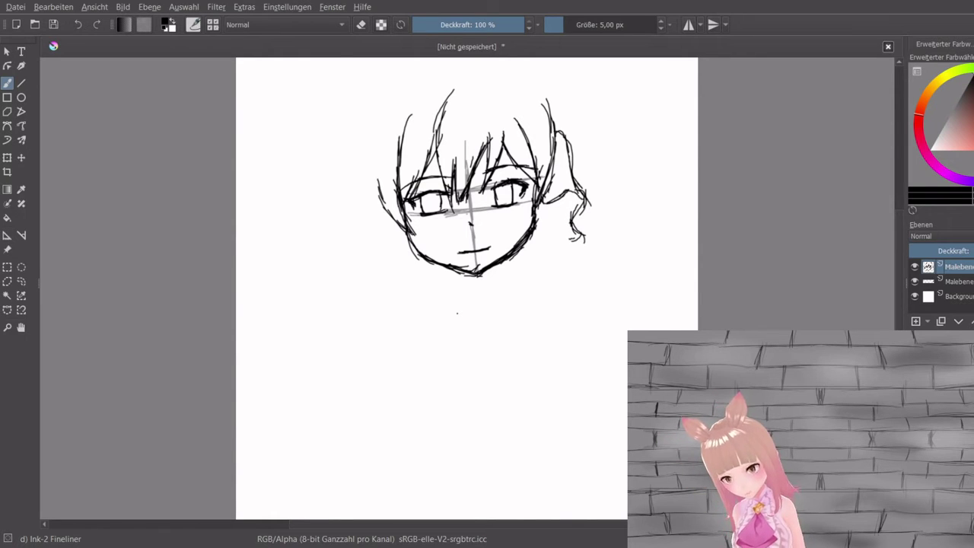
# Extend the side ponytail with long tapering strands hanging down past the chin to shoulder height.
pyautogui.moveTo(567, 197); pyautogui.dragTo(565, 230)
pyautogui.moveTo(570, 202); pyautogui.dragTo(551, 273)
pyautogui.moveTo(564, 239); pyautogui.dragTo(548, 322)
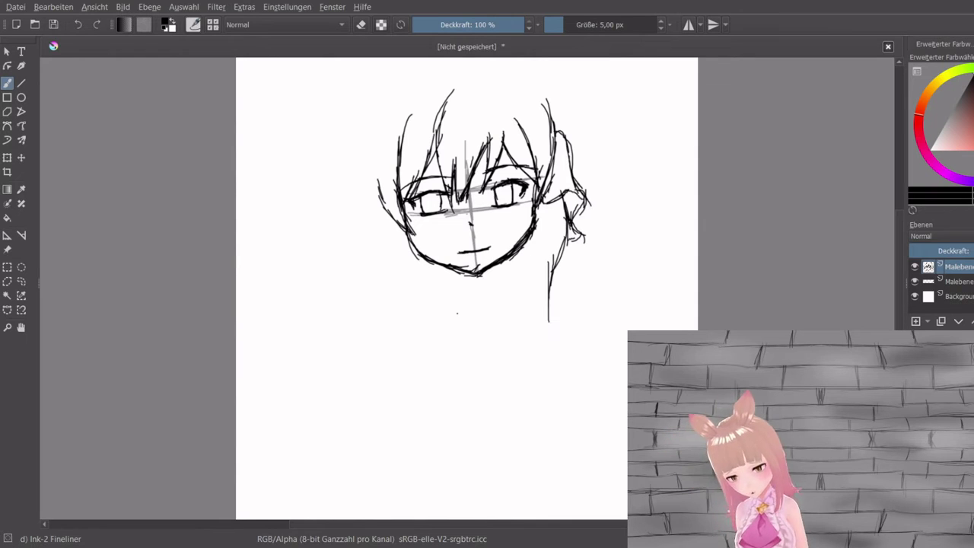
pyautogui.moveTo(534, 232); pyautogui.dragTo(530, 288)
pyautogui.moveTo(530, 252); pyautogui.dragTo(539, 330)
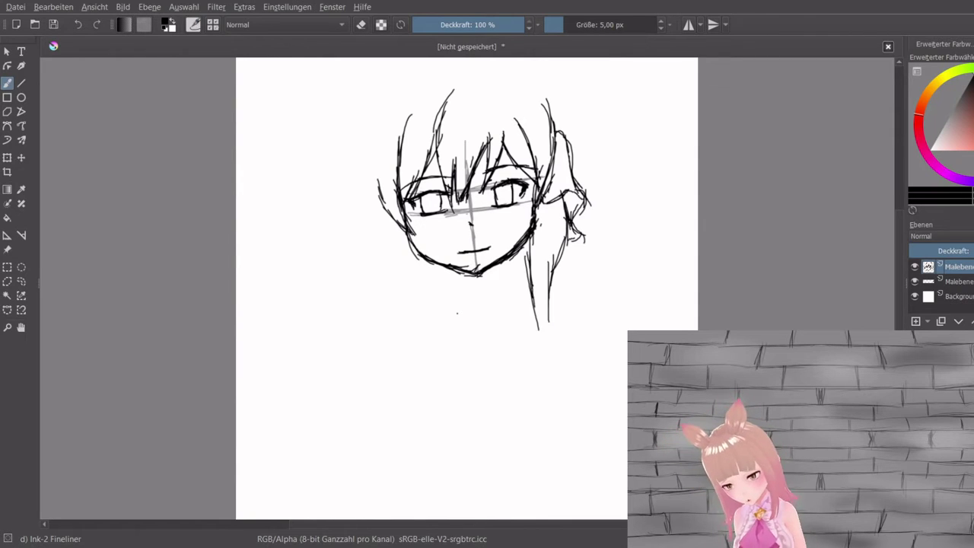
# Draw the neck lines under the jaw and a double-outlined teardrop brooch at the throat.
pyautogui.moveTo(512, 258)
pyautogui.mouseDown()
pyautogui.moveTo(504, 282)
pyautogui.moveTo(458, 292)
pyautogui.mouseUp()
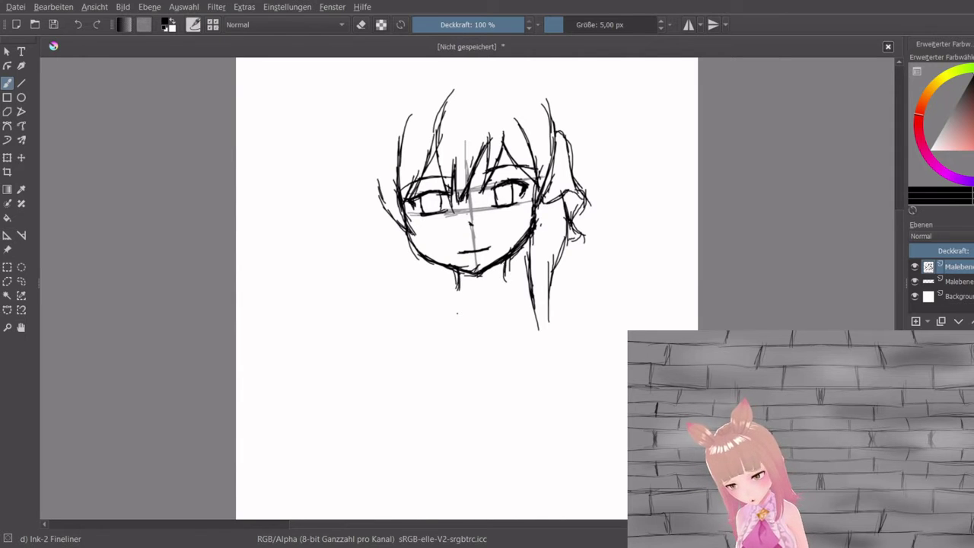
pyautogui.moveTo(508, 261)
pyautogui.mouseDown()
pyautogui.moveTo(504, 289)
pyautogui.moveTo(478, 309)
pyautogui.moveTo(487, 300)
pyautogui.moveTo(476, 288)
pyautogui.moveTo(487, 299)
pyautogui.mouseUp()
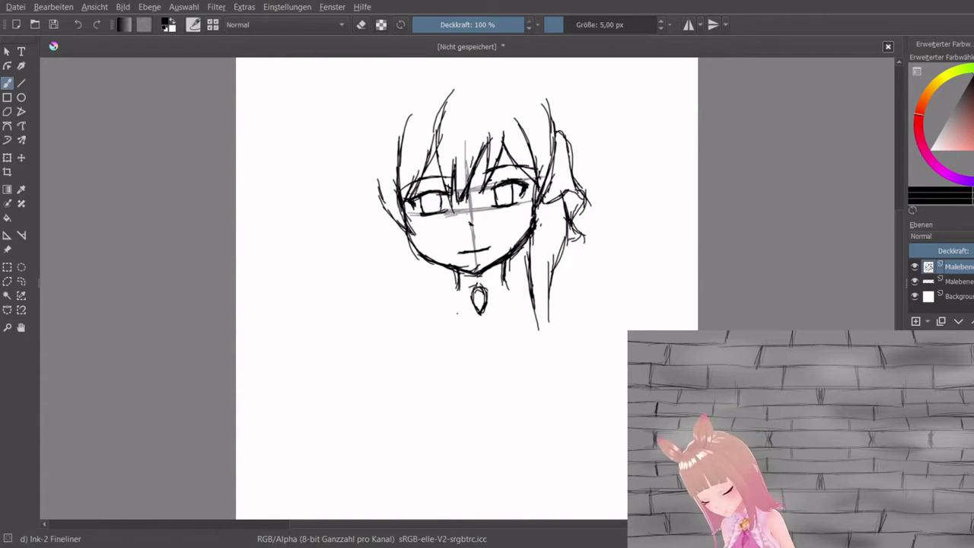
pyautogui.moveTo(472, 283)
pyautogui.mouseDown()
pyautogui.moveTo(462, 304)
pyautogui.moveTo(470, 323)
pyautogui.moveTo(483, 333)
pyautogui.moveTo(499, 302)
pyautogui.moveTo(488, 293)
pyautogui.moveTo(489, 318)
pyautogui.mouseUp()
pyautogui.hotkey('ctrl', 'z')
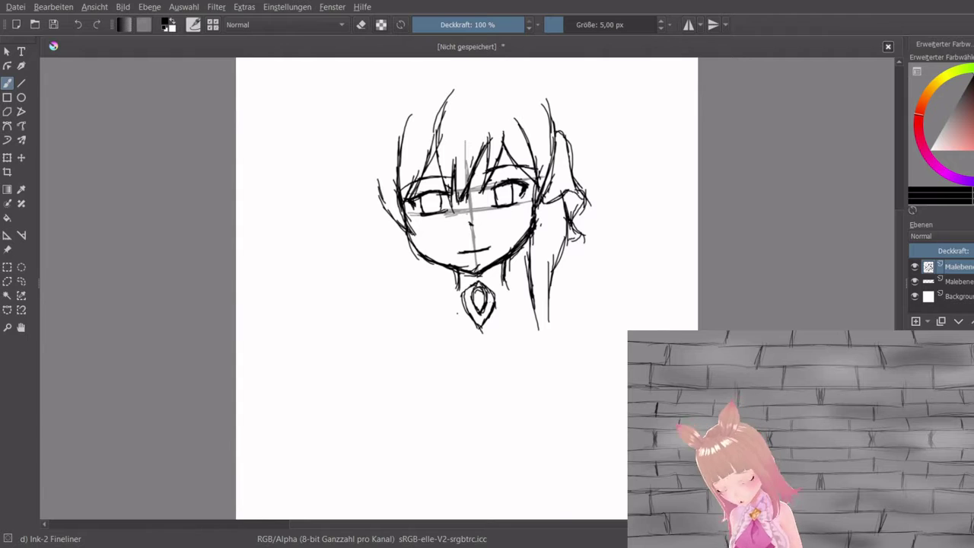
# Add a ruffled collar around the neck and sketch both shoulders sloping down to the upper arms.
pyautogui.moveTo(485, 278)
pyautogui.mouseDown()
pyautogui.moveTo(512, 287)
pyautogui.moveTo(516, 278)
pyautogui.moveTo(516, 299)
pyautogui.mouseUp()
pyautogui.moveTo(472, 276)
pyautogui.mouseDown()
pyautogui.moveTo(447, 283)
pyautogui.moveTo(471, 285)
pyautogui.moveTo(454, 297)
pyautogui.moveTo(571, 322)
pyautogui.moveTo(586, 367)
pyautogui.mouseUp()
pyautogui.moveTo(453, 293)
pyautogui.mouseDown()
pyautogui.moveTo(443, 311)
pyautogui.moveTo(395, 320)
pyautogui.moveTo(385, 348)
pyautogui.moveTo(393, 346)
pyautogui.mouseUp()
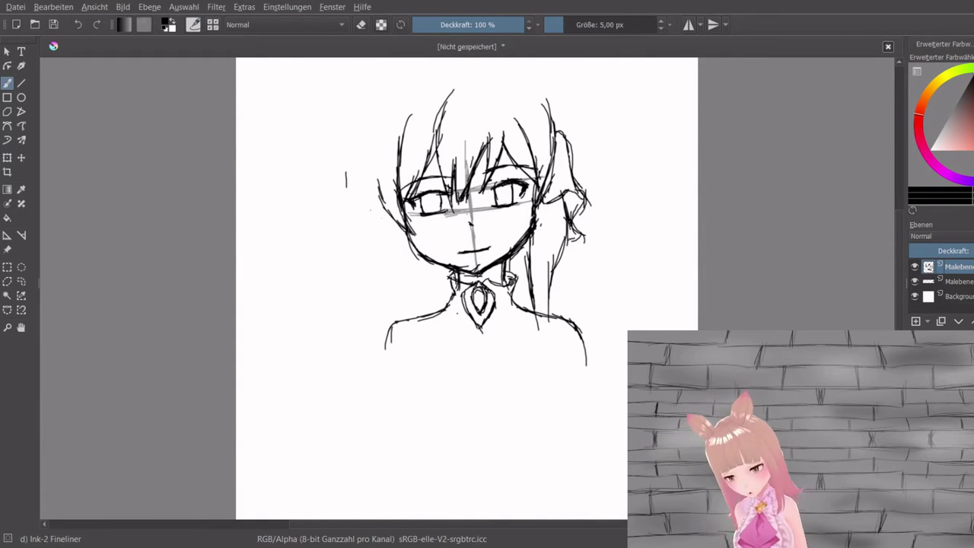
# Sketch the outer hair contour on the left, from the tips beside the cheek up to the crown.
pyautogui.moveTo(400, 229)
pyautogui.mouseDown()
pyautogui.moveTo(384, 237)
pyautogui.moveTo(361, 209)
pyautogui.moveTo(366, 198)
pyautogui.mouseUp()
pyautogui.moveTo(361, 127); pyautogui.dragTo(372, 208)
pyautogui.moveTo(366, 90); pyautogui.dragTo(363, 166)
pyautogui.hotkey('ctrl', 'z')
pyautogui.moveTo(362, 120)
pyautogui.mouseDown()
pyautogui.moveTo(369, 192)
pyautogui.moveTo(378, 89)
pyautogui.mouseUp()
pyautogui.moveTo(373, 93)
pyautogui.mouseDown()
pyautogui.moveTo(414, 79)
pyautogui.moveTo(410, 72)
pyautogui.mouseUp()
pyautogui.moveTo(452, 62); pyautogui.dragTo(388, 88)
pyautogui.hotkey('ctrl', 'z')
pyautogui.moveTo(435, 70); pyautogui.dragTo(369, 110)
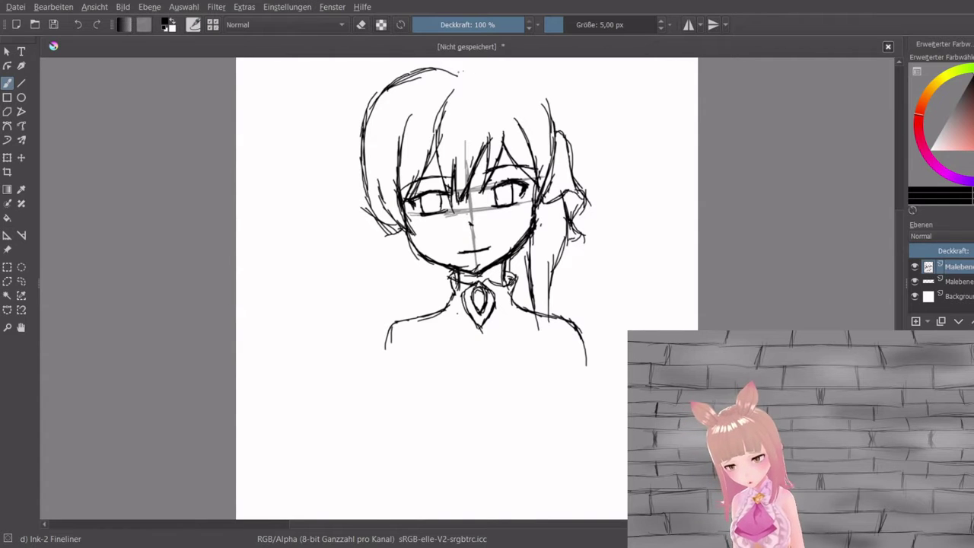
# Complete the top of the hair with a curve from the parting over the right side to the ponytail.
pyautogui.moveTo(458, 75)
pyautogui.mouseDown()
pyautogui.moveTo(497, 66)
pyautogui.moveTo(531, 77)
pyautogui.mouseUp()
pyautogui.hotkey('ctrl', 'z')
pyautogui.moveTo(458, 77); pyautogui.dragTo(505, 67)
pyautogui.hotkey('ctrl', 'z')
pyautogui.hotkey('ctrl', 'z')
pyautogui.hotkey('ctrl', 'z')
pyautogui.hotkey('ctrl', 'z')
pyautogui.moveTo(492, 63)
pyautogui.mouseDown()
pyautogui.moveTo(545, 99)
pyautogui.moveTo(553, 134)
pyautogui.mouseUp()
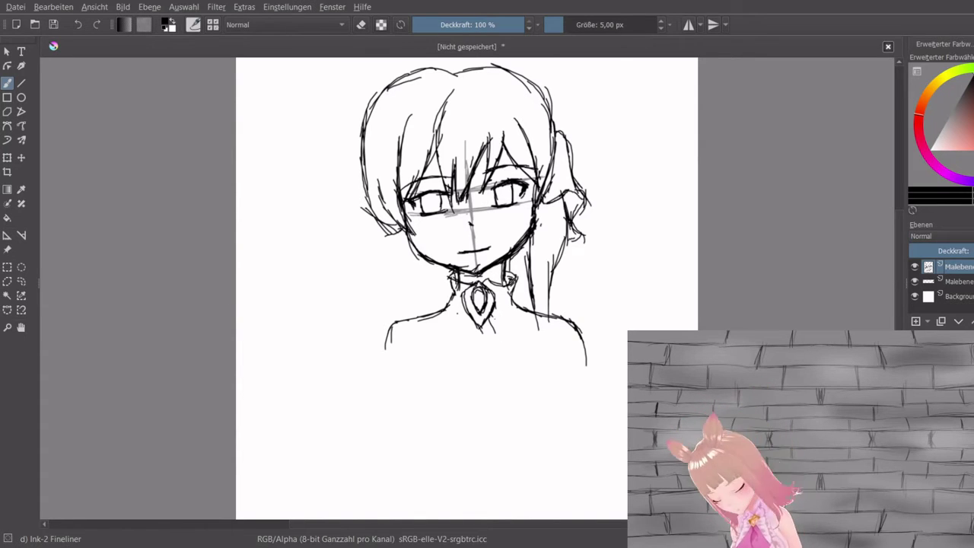
# Sketch a flared cravat with folds and a wavy hem below the brooch, and hide the guideline layer.
pyautogui.moveTo(492, 318); pyautogui.dragTo(508, 334)
pyautogui.moveTo(496, 318); pyautogui.dragTo(533, 357)
pyautogui.hotkey('ctrl', 'z')
pyautogui.moveTo(489, 316); pyautogui.dragTo(522, 369)
pyautogui.moveTo(499, 324)
pyautogui.mouseDown()
pyautogui.moveTo(527, 374)
pyautogui.moveTo(453, 349)
pyautogui.moveTo(425, 371)
pyautogui.moveTo(447, 352)
pyautogui.moveTo(435, 358)
pyautogui.mouseUp()
pyautogui.moveTo(471, 323)
pyautogui.mouseDown()
pyautogui.moveTo(443, 353)
pyautogui.moveTo(489, 350)
pyautogui.moveTo(495, 368)
pyautogui.mouseUp()
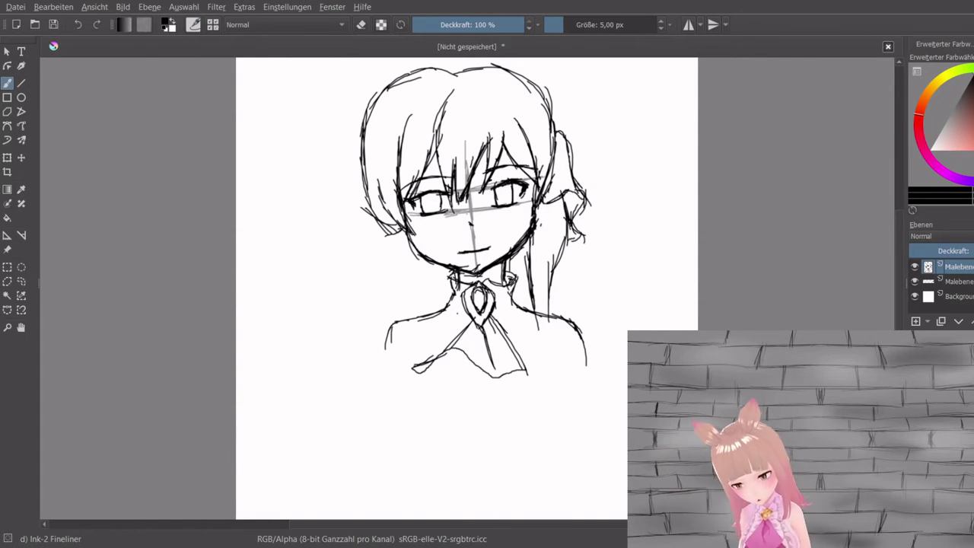
pyautogui.click(914, 281)
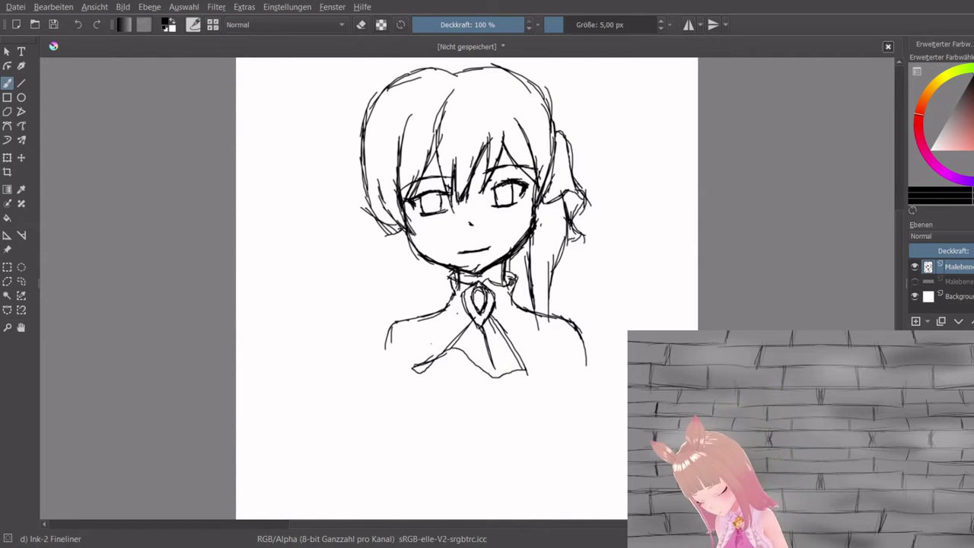
# Undo the cravat's left edge and inner fold, and redraw the left side as a wider, curved fold.
pyautogui.hotkey('ctrl', 'z')
pyautogui.hotkey('ctrl', 'z')
pyautogui.hotkey('ctrl', 'z')
pyautogui.hotkey('ctrl', 'z')
pyautogui.hotkey('ctrl', 'z')
pyautogui.hotkey('ctrl', 'z')
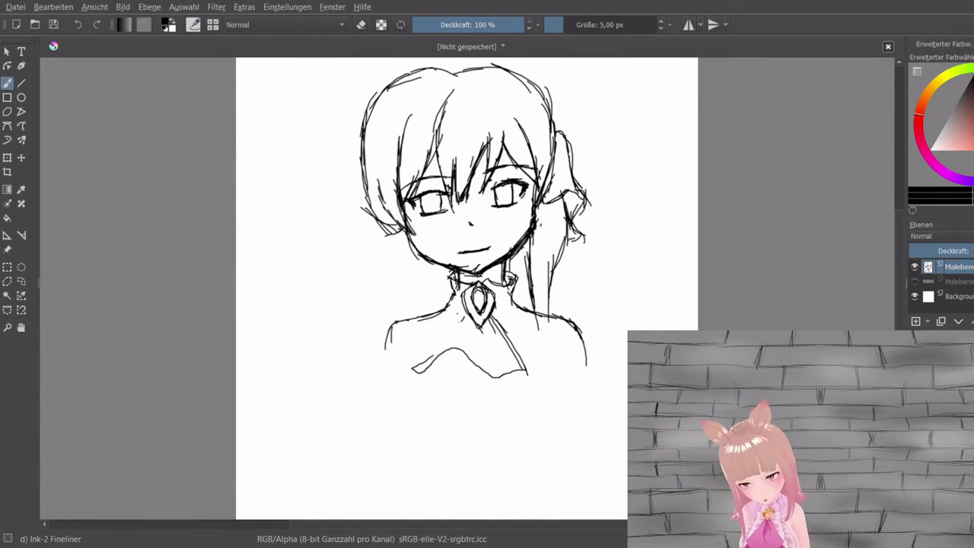
pyautogui.moveTo(465, 310); pyautogui.dragTo(442, 325)
pyautogui.moveTo(457, 310); pyautogui.dragTo(424, 329)
pyautogui.moveTo(443, 320)
pyautogui.mouseDown()
pyautogui.moveTo(423, 330)
pyautogui.moveTo(426, 354)
pyautogui.mouseUp()
pyautogui.moveTo(430, 333)
pyautogui.mouseDown()
pyautogui.moveTo(428, 359)
pyautogui.moveTo(409, 370)
pyautogui.mouseUp()
pyautogui.moveTo(429, 346); pyautogui.dragTo(415, 361)
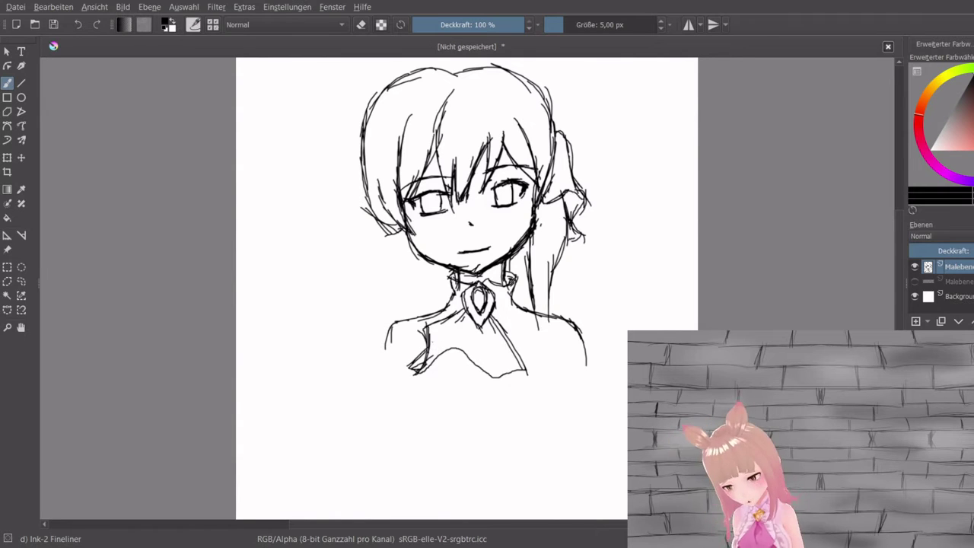
# Erase the lower part of the cravat with a 183.86 px eraser.
pyautogui.click(607, 26)
pyautogui.click(362, 25)
pyautogui.moveTo(431, 344); pyautogui.dragTo(526, 375)
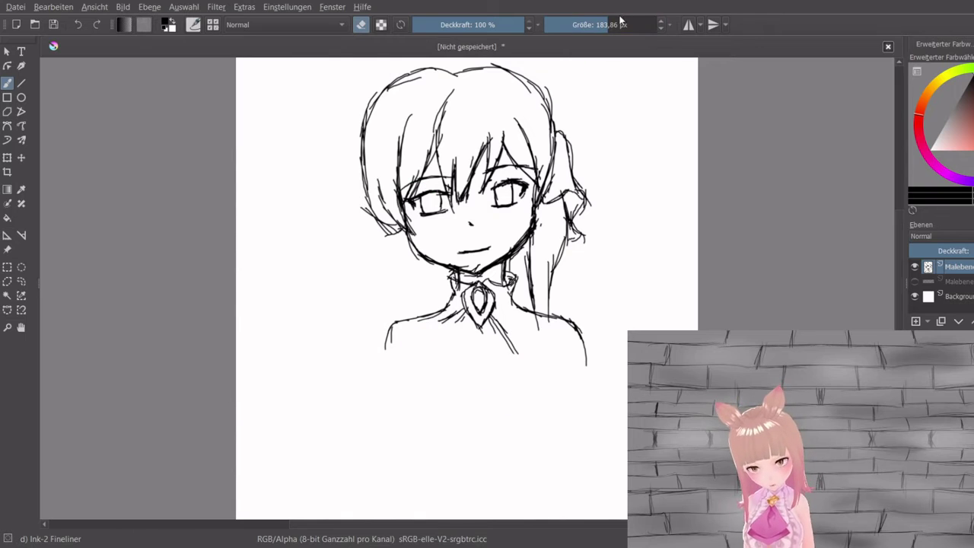
# Return to drawing with a 5 px brush and redraw the cravat's left fold and wavy lower hem.
pyautogui.rightClick(612, 29)
pyautogui.write('5')
pyautogui.press('Return')
pyautogui.click(362, 25)
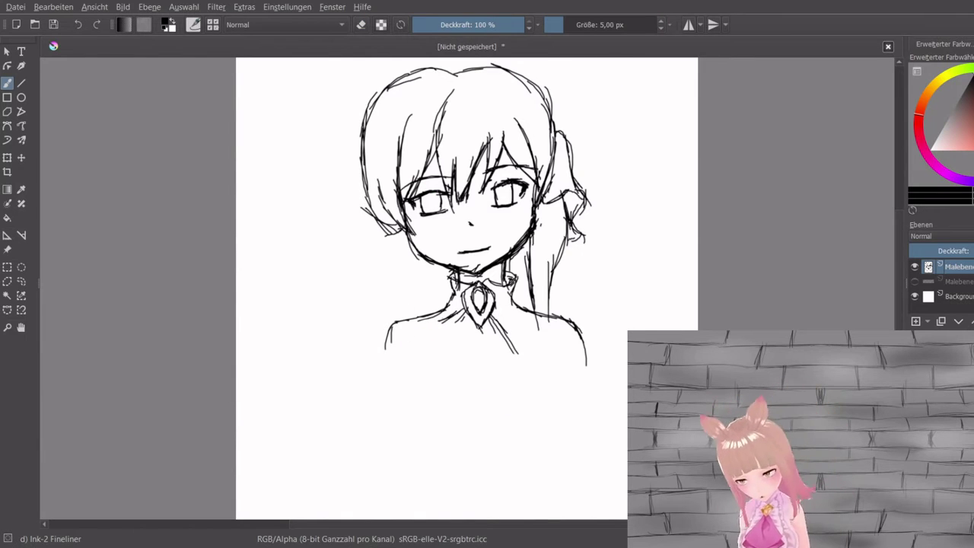
pyautogui.moveTo(443, 323); pyautogui.dragTo(430, 333)
pyautogui.moveTo(435, 328); pyautogui.dragTo(429, 354)
pyautogui.hotkey('ctrl', 'z')
pyautogui.moveTo(425, 338)
pyautogui.mouseDown()
pyautogui.moveTo(431, 373)
pyautogui.moveTo(401, 371)
pyautogui.moveTo(423, 355)
pyautogui.moveTo(439, 362)
pyautogui.moveTo(454, 349)
pyautogui.moveTo(451, 334)
pyautogui.moveTo(441, 336)
pyautogui.moveTo(481, 371)
pyautogui.moveTo(517, 353)
pyautogui.moveTo(532, 373)
pyautogui.mouseUp()
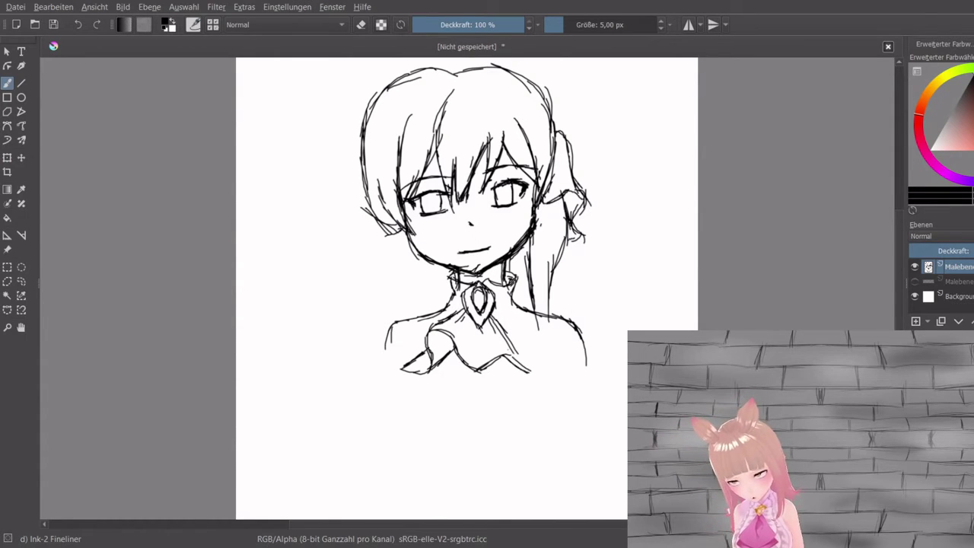
# Draw the cravat's right edge and centre fold, and a deep V neckline running from both shoulders to a point below it.
pyautogui.moveTo(506, 339); pyautogui.dragTo(533, 371)
pyautogui.moveTo(498, 323)
pyautogui.mouseDown()
pyautogui.moveTo(518, 352)
pyautogui.moveTo(471, 362)
pyautogui.moveTo(480, 371)
pyautogui.mouseUp()
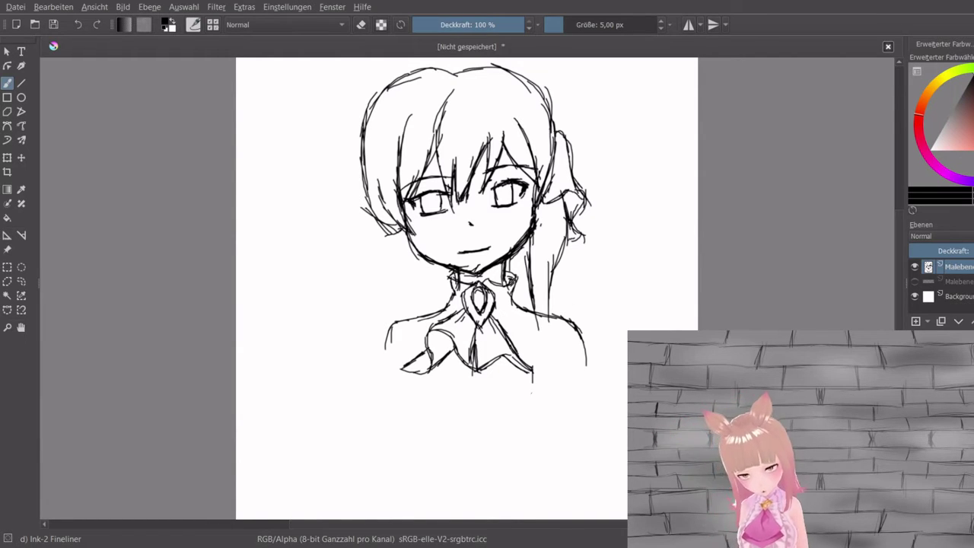
pyautogui.moveTo(536, 318); pyautogui.dragTo(536, 355)
pyautogui.moveTo(538, 311)
pyautogui.mouseDown()
pyautogui.moveTo(531, 382)
pyautogui.moveTo(508, 382)
pyautogui.moveTo(477, 416)
pyautogui.mouseUp()
pyautogui.moveTo(518, 376)
pyautogui.mouseDown()
pyautogui.moveTo(452, 388)
pyautogui.moveTo(431, 364)
pyautogui.mouseUp()
pyautogui.moveTo(460, 404); pyautogui.dragTo(418, 315)
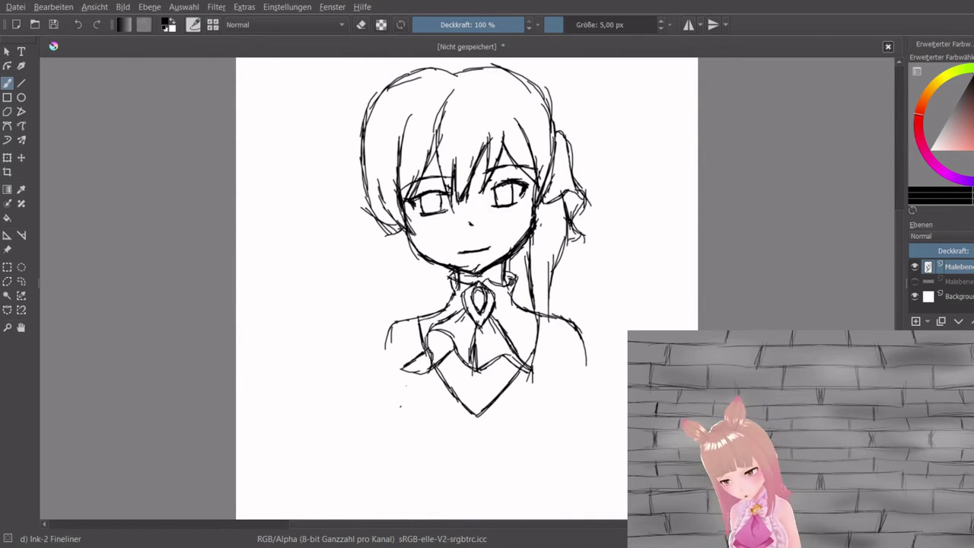
# Sketch the left shoulder's outer curve and the angled armhole edge on the right shoulder.
pyautogui.moveTo(394, 323); pyautogui.dragTo(373, 347)
pyautogui.moveTo(390, 325); pyautogui.dragTo(364, 387)
pyautogui.moveTo(550, 356); pyautogui.dragTo(561, 376)
pyautogui.hotkey('ctrl', 'z')
pyautogui.moveTo(561, 371); pyautogui.dragTo(586, 335)
pyautogui.moveTo(576, 343); pyautogui.dragTo(559, 378)
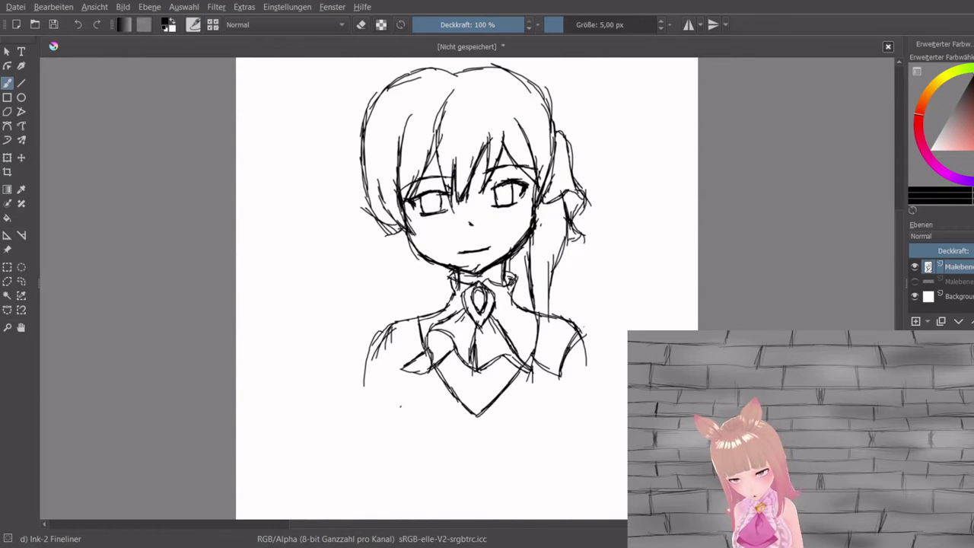
pyautogui.moveTo(584, 327); pyautogui.dragTo(571, 349)
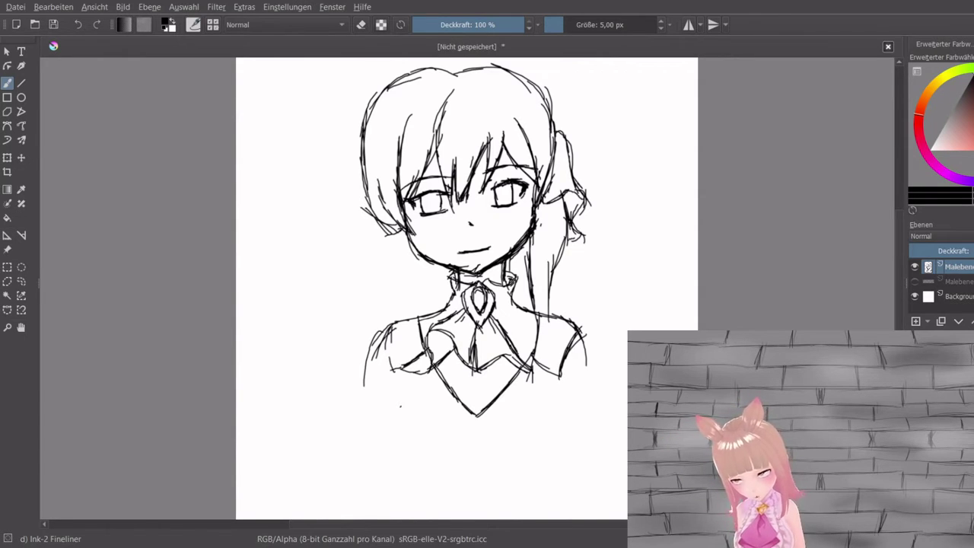
# Complete the left armhole, sketch the angled lapels on both sides of the V neckline, and add a short cleavage line.
pyautogui.moveTo(392, 334)
pyautogui.mouseDown()
pyautogui.moveTo(385, 366)
pyautogui.moveTo(397, 405)
pyautogui.moveTo(491, 419)
pyautogui.mouseUp()
pyautogui.hotkey('ctrl', 'z')
pyautogui.hotkey('ctrl', 'z')
pyautogui.moveTo(437, 404)
pyautogui.mouseDown()
pyautogui.moveTo(486, 419)
pyautogui.moveTo(562, 397)
pyautogui.mouseUp()
pyautogui.moveTo(559, 386); pyautogui.dragTo(548, 395)
pyautogui.moveTo(531, 359); pyautogui.dragTo(557, 396)
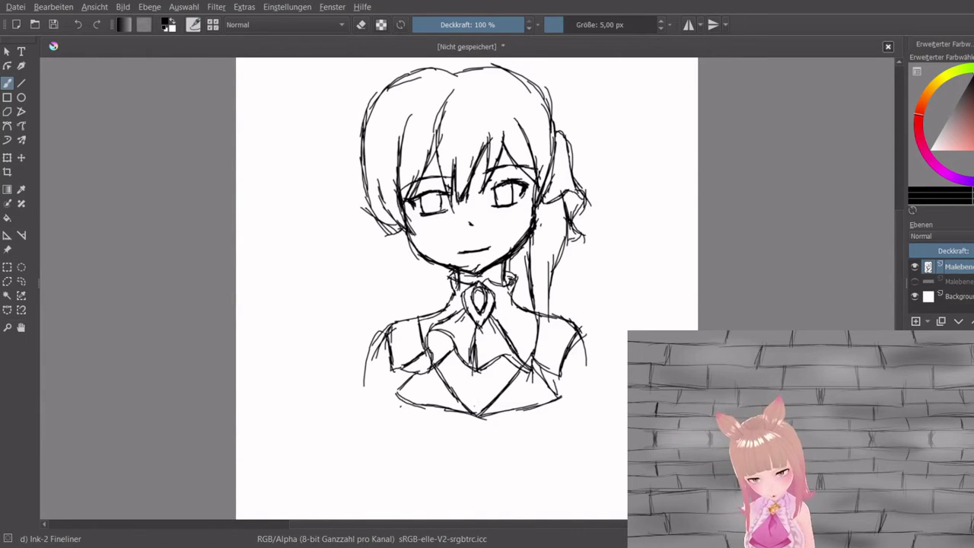
pyautogui.moveTo(483, 379); pyautogui.dragTo(476, 398)
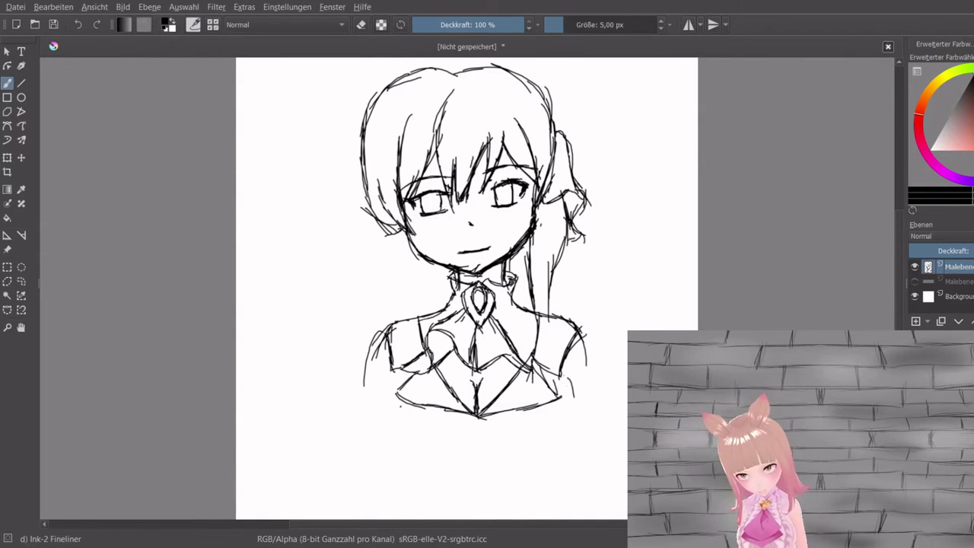
# Sketch the curved side outlines of the chest from the armholes down both sides of the torso.
pyautogui.moveTo(575, 373); pyautogui.dragTo(570, 426)
pyautogui.hotkey('ctrl', 'z')
pyautogui.moveTo(562, 371)
pyautogui.mouseDown()
pyautogui.moveTo(573, 430)
pyautogui.moveTo(557, 456)
pyautogui.mouseUp()
pyautogui.moveTo(572, 400); pyautogui.dragTo(555, 455)
pyautogui.moveTo(564, 372); pyautogui.dragTo(570, 392)
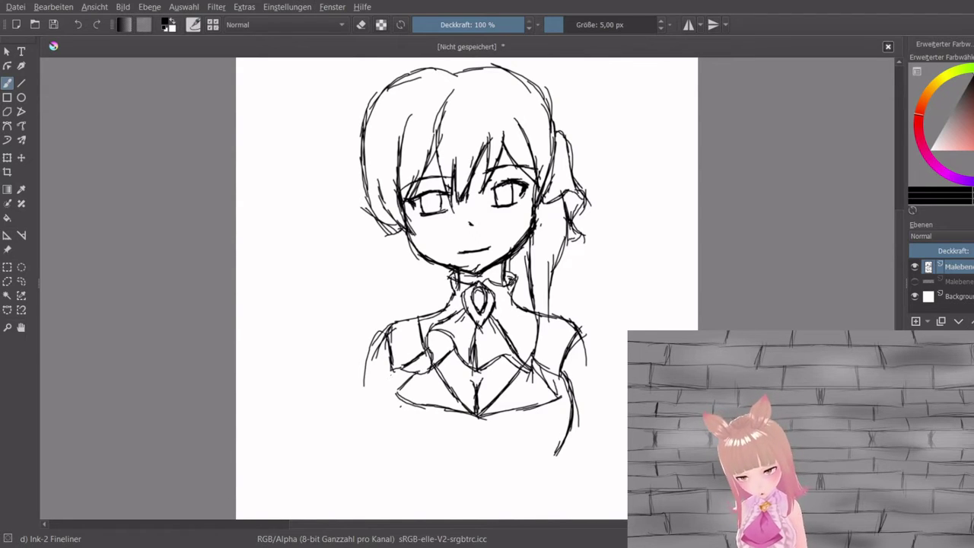
pyautogui.moveTo(390, 375)
pyautogui.mouseDown()
pyautogui.moveTo(390, 446)
pyautogui.moveTo(403, 452)
pyautogui.mouseUp()
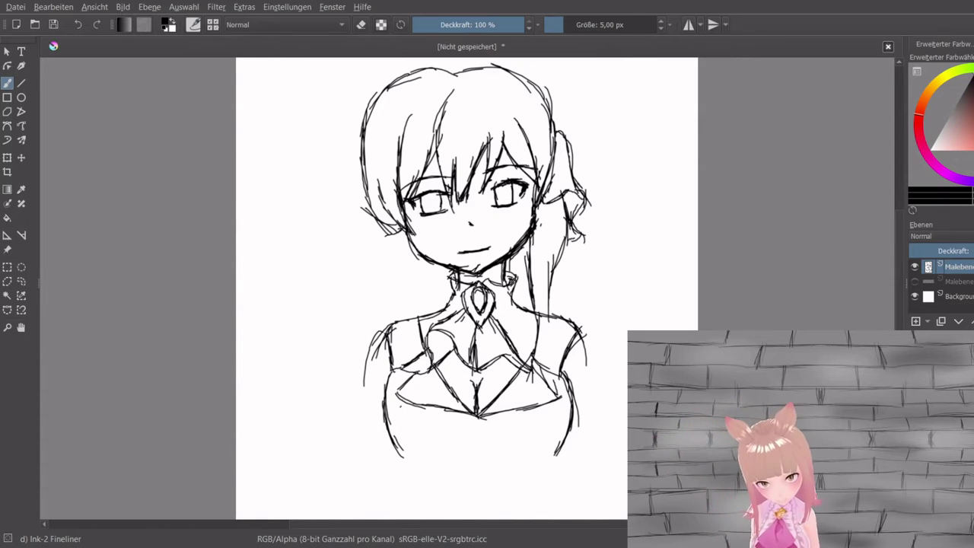
# Sketch the cropped top's short centre seam and its hem, with a downward point on each side.
pyautogui.moveTo(479, 417); pyautogui.dragTo(478, 435)
pyautogui.moveTo(476, 417); pyautogui.dragTo(477, 440)
pyautogui.moveTo(479, 423)
pyautogui.mouseDown()
pyautogui.moveTo(479, 447)
pyautogui.moveTo(426, 491)
pyautogui.mouseUp()
pyautogui.moveTo(474, 455); pyautogui.dragTo(424, 493)
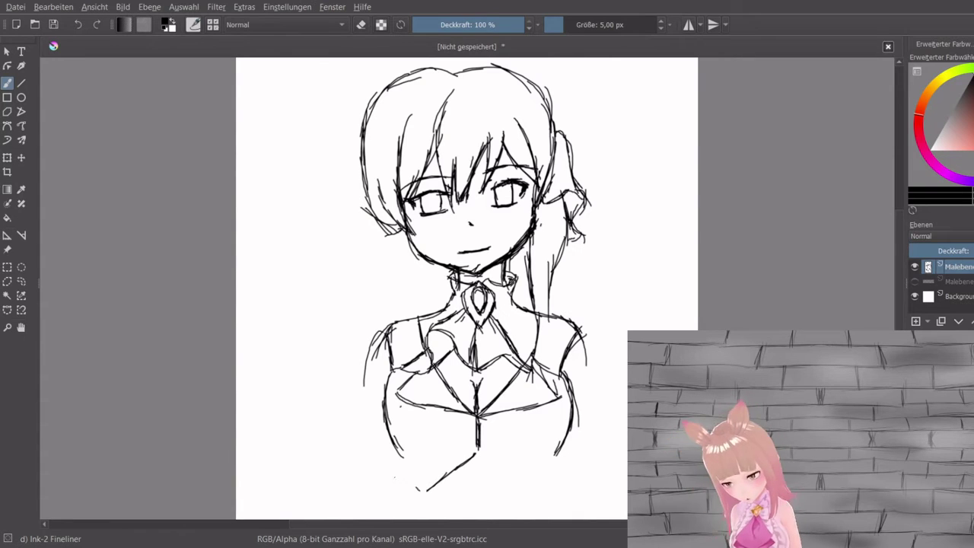
pyautogui.moveTo(396, 455)
pyautogui.mouseDown()
pyautogui.moveTo(415, 456)
pyautogui.moveTo(425, 491)
pyautogui.mouseUp()
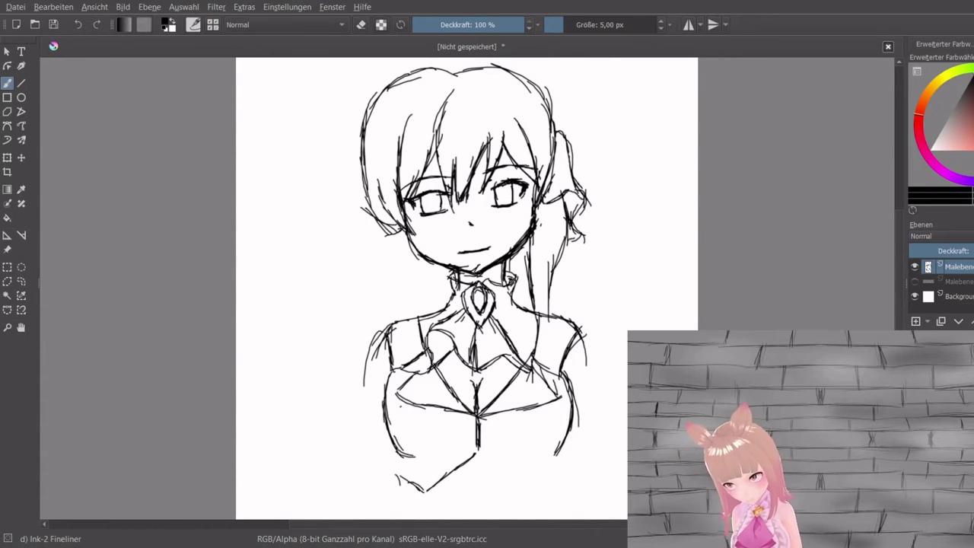
pyautogui.moveTo(396, 458); pyautogui.dragTo(397, 479)
pyautogui.moveTo(399, 455); pyautogui.dragTo(407, 484)
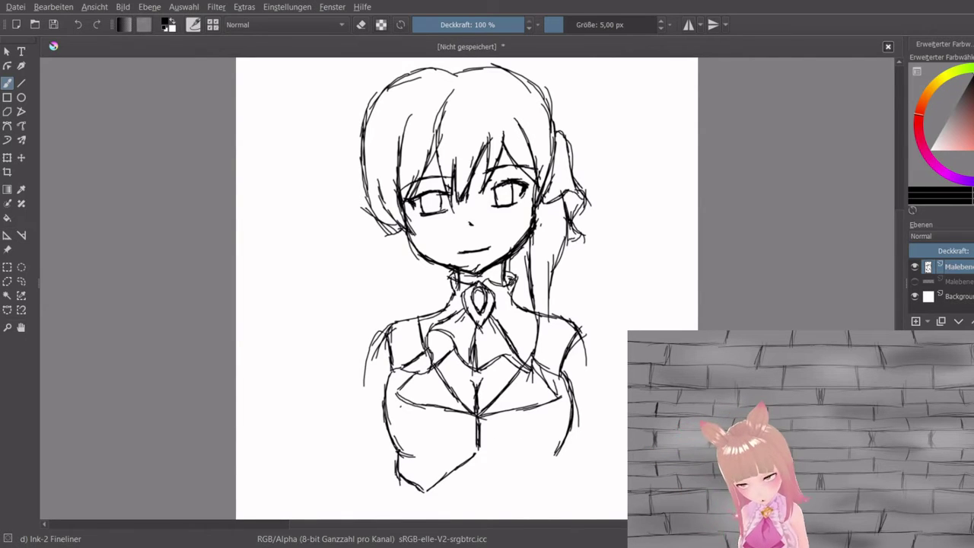
pyautogui.moveTo(481, 450)
pyautogui.mouseDown()
pyautogui.moveTo(525, 494)
pyautogui.moveTo(553, 474)
pyautogui.moveTo(561, 450)
pyautogui.moveTo(557, 474)
pyautogui.moveTo(560, 443)
pyautogui.moveTo(555, 451)
pyautogui.mouseUp()
pyautogui.moveTo(535, 454); pyautogui.dragTo(565, 445)
# Draw the outer outlines of both upper arms from the shoulders down to the elbows.
pyautogui.moveTo(583, 349); pyautogui.dragTo(593, 395)
pyautogui.moveTo(586, 324); pyautogui.dragTo(589, 396)
pyautogui.moveTo(580, 342); pyautogui.dragTo(589, 361)
pyautogui.moveTo(590, 371); pyautogui.dragTo(592, 445)
pyautogui.moveTo(589, 354); pyautogui.dragTo(595, 457)
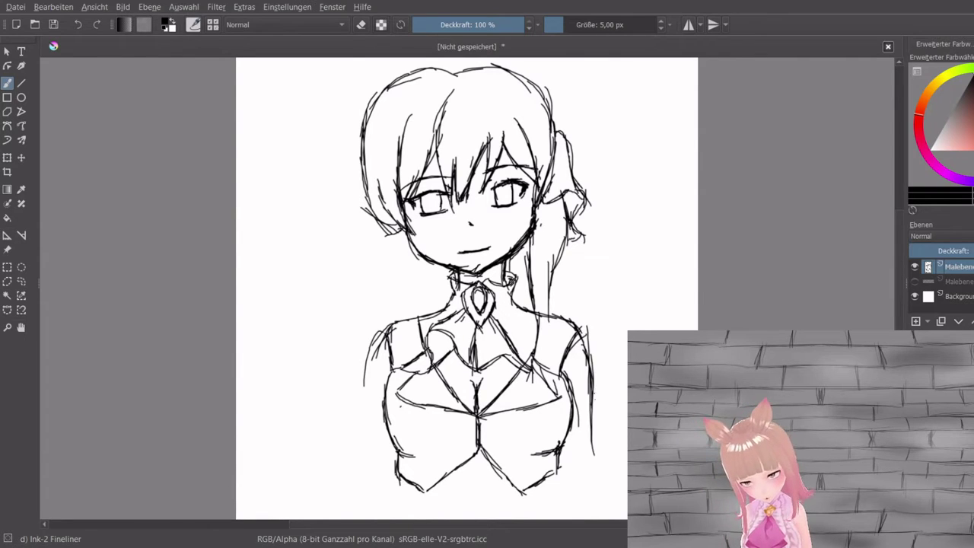
pyautogui.moveTo(593, 394); pyautogui.dragTo(596, 481)
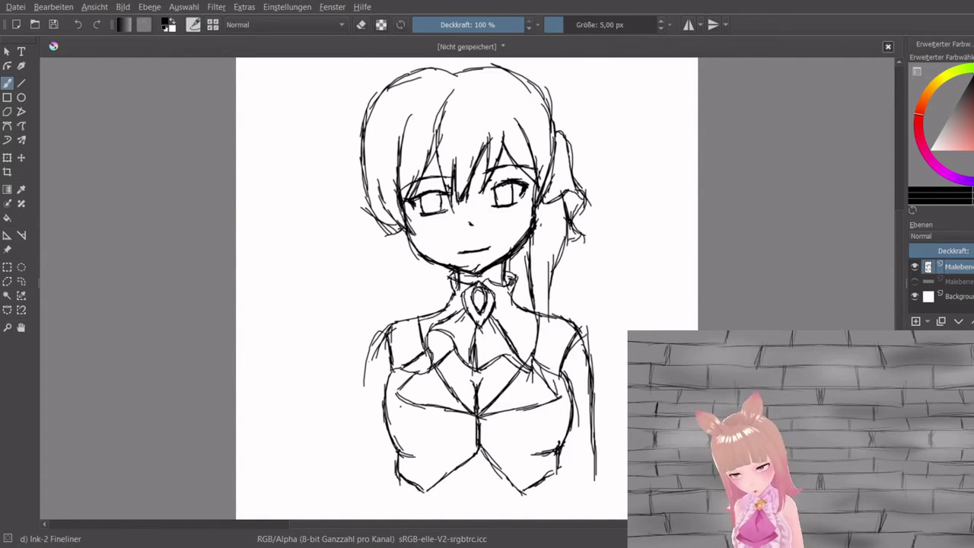
pyautogui.moveTo(380, 331); pyautogui.dragTo(369, 423)
pyautogui.moveTo(370, 365); pyautogui.dragTo(366, 455)
pyautogui.moveTo(368, 415); pyautogui.dragTo(368, 469)
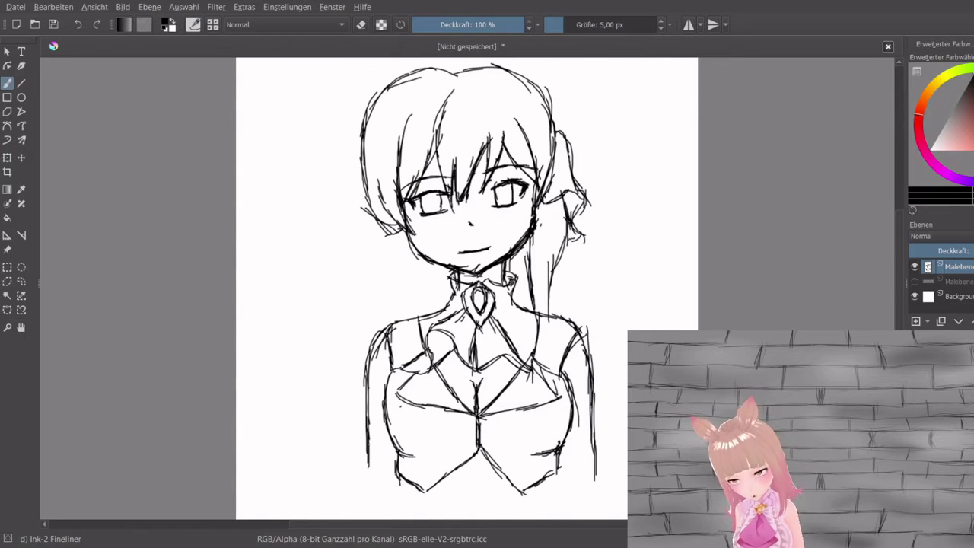
# Sketch the waist lines on both sides from the top's hem to the canvas edge, redoing the right one.
pyautogui.moveTo(902, 225); pyautogui.dragTo(901, 275)
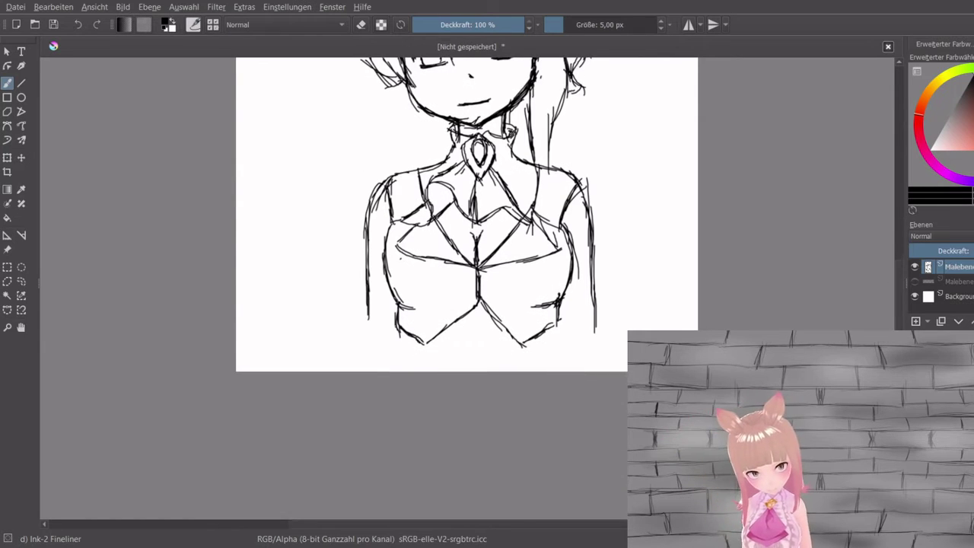
pyautogui.scroll(2, 466, 289)
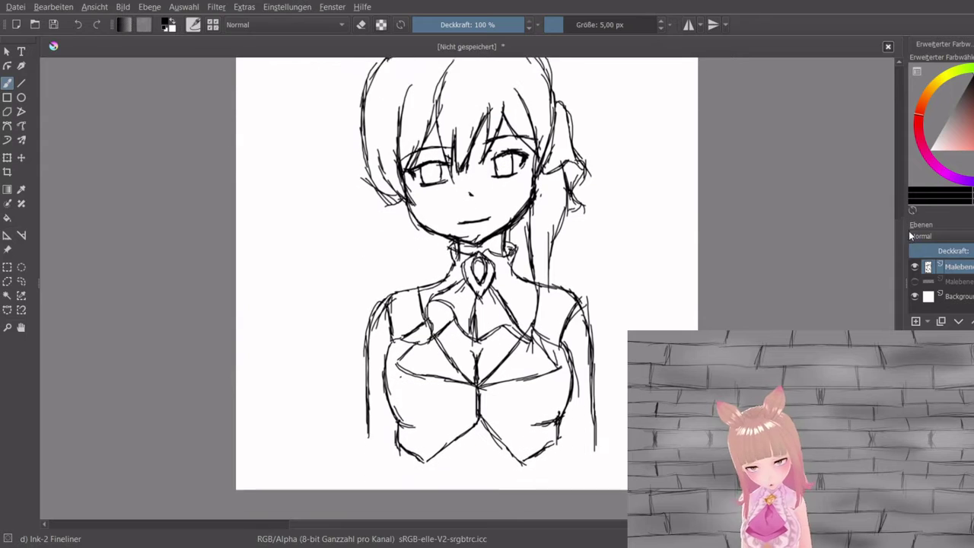
pyautogui.moveTo(402, 432); pyautogui.dragTo(409, 472)
pyautogui.moveTo(557, 425); pyautogui.dragTo(541, 472)
pyautogui.hotkey('ctrl', 'z')
pyautogui.hotkey('ctrl', 'z')
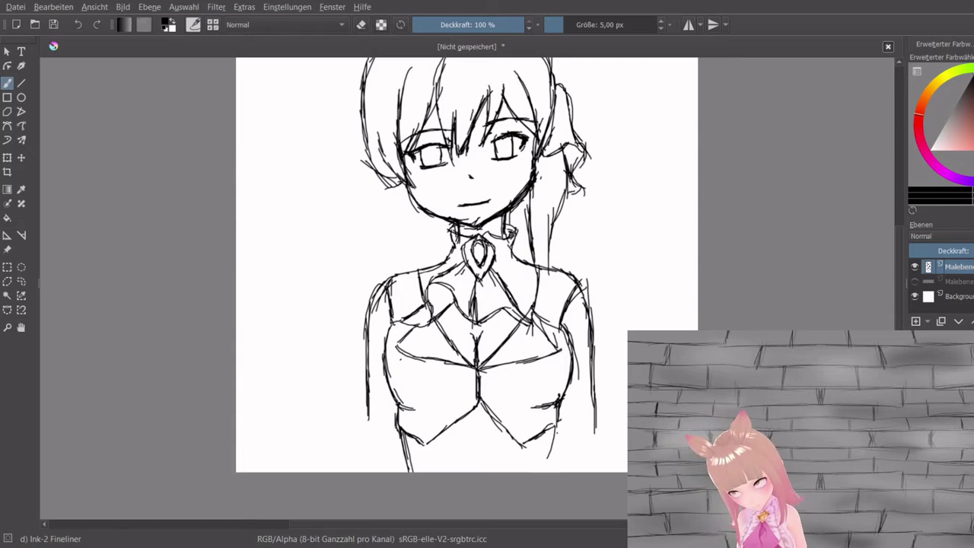
pyautogui.moveTo(556, 430); pyautogui.dragTo(554, 469)
pyautogui.moveTo(555, 437); pyautogui.dragTo(554, 472)
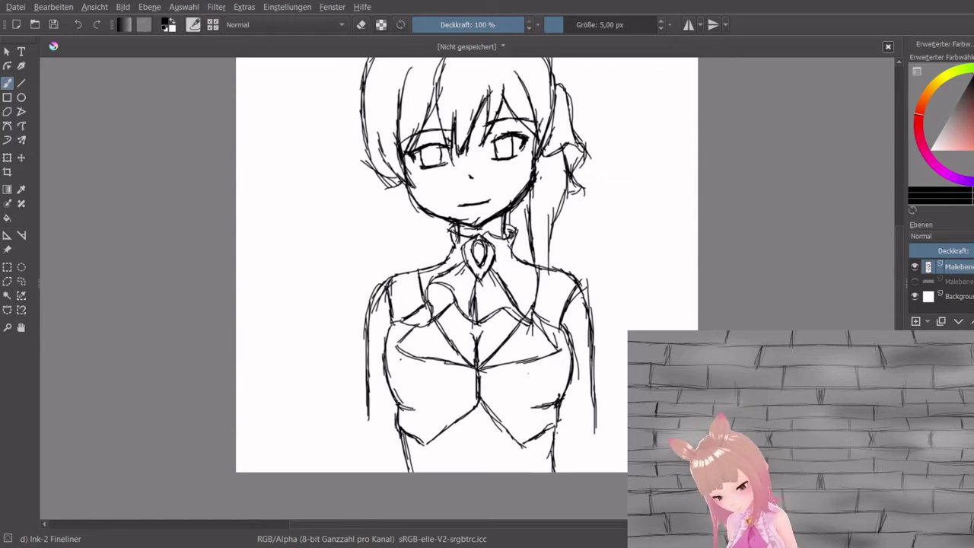
# Draw a narrow vertical trim band on each front half of the top, from the lapels down to the hem points.
pyautogui.moveTo(536, 359); pyautogui.dragTo(525, 440)
pyautogui.moveTo(538, 358); pyautogui.dragTo(533, 443)
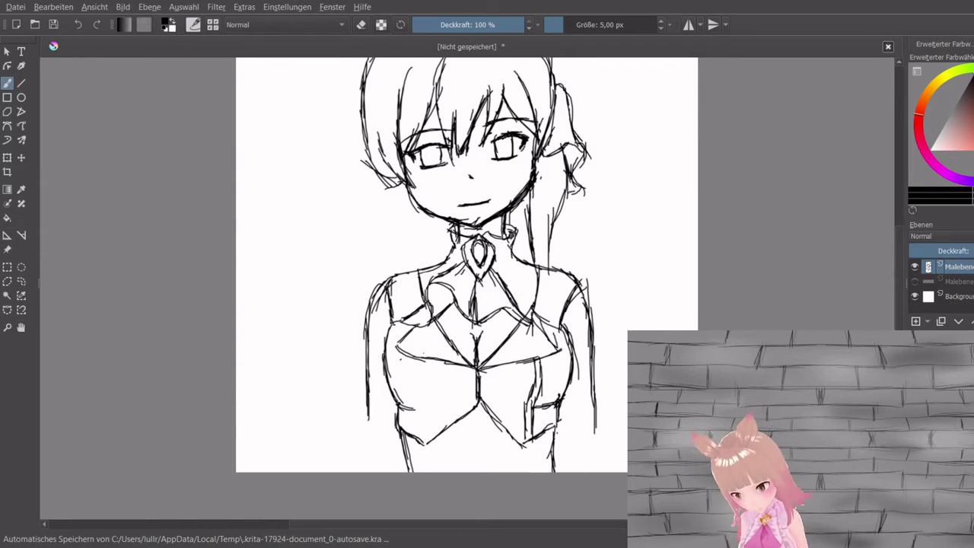
pyautogui.moveTo(417, 356); pyautogui.dragTo(432, 428)
pyautogui.moveTo(431, 415); pyautogui.dragTo(426, 435)
pyautogui.moveTo(413, 394); pyautogui.dragTo(423, 411)
pyautogui.hotkey('ctrl', 'z')
pyautogui.hotkey('ctrl', 'z')
pyautogui.moveTo(410, 357); pyautogui.dragTo(416, 388)
pyautogui.moveTo(411, 371); pyautogui.dragTo(423, 410)
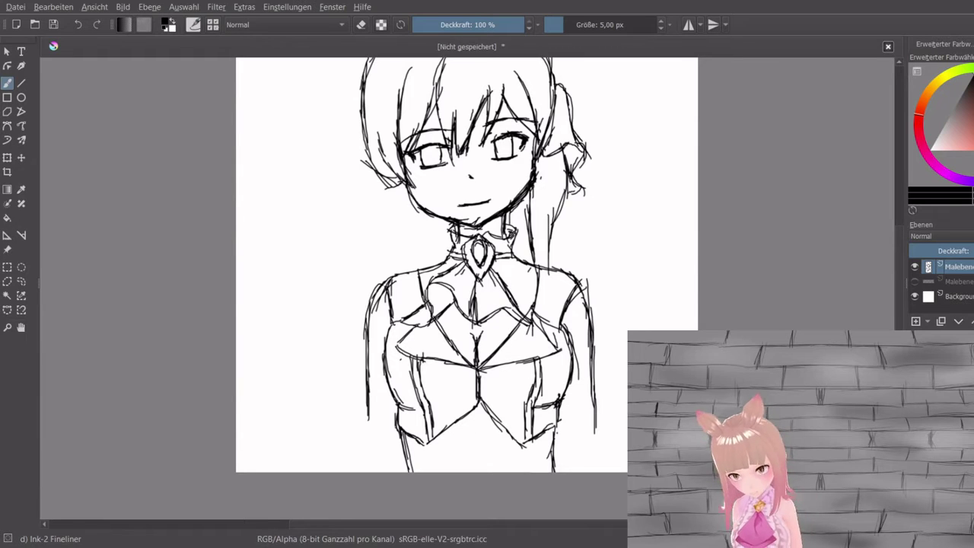
# Draw the midriff's vertical centre line and the forearms angling outward on both sides to the canvas edge.
pyautogui.moveTo(479, 411); pyautogui.dragTo(476, 467)
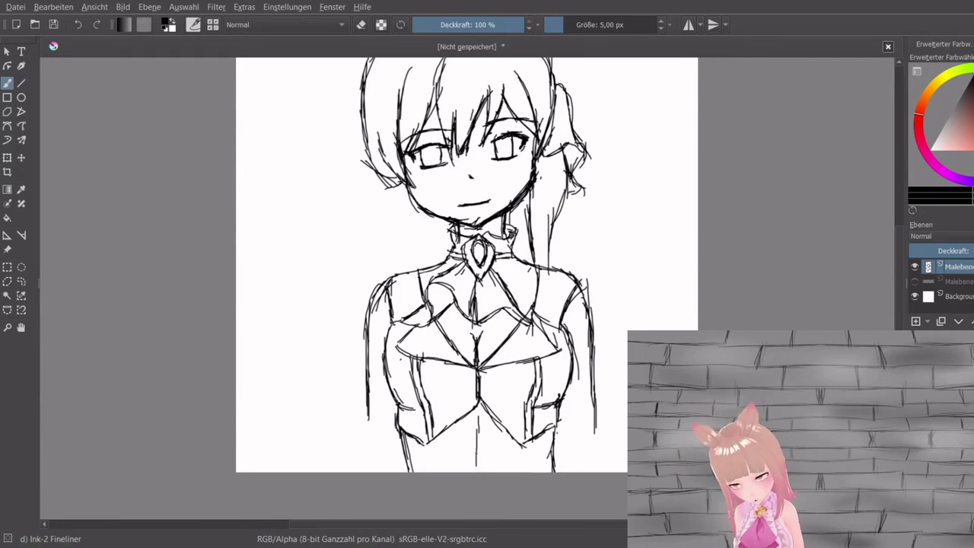
pyautogui.moveTo(478, 421); pyautogui.dragTo(480, 474)
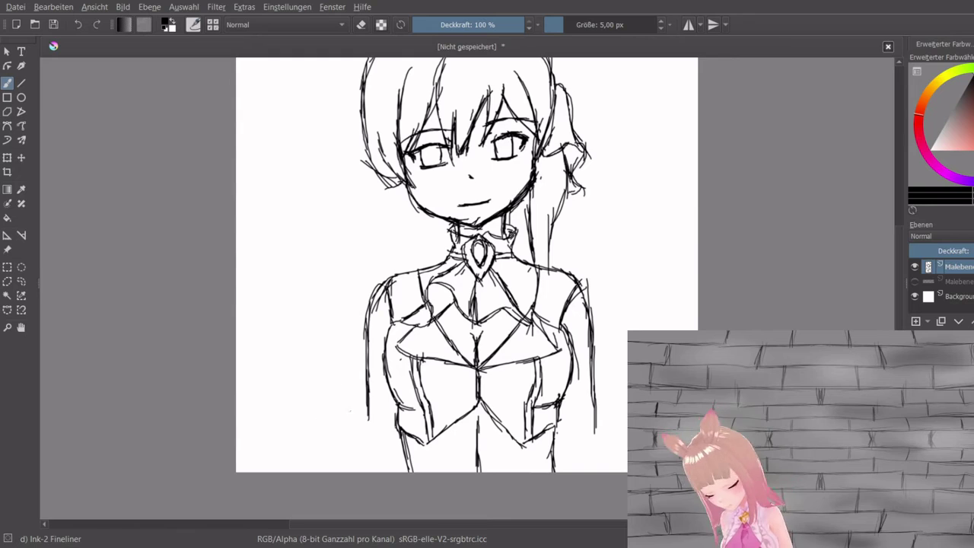
pyautogui.moveTo(366, 406)
pyautogui.mouseDown()
pyautogui.moveTo(371, 444)
pyautogui.moveTo(337, 472)
pyautogui.mouseUp()
pyautogui.moveTo(406, 452); pyautogui.dragTo(394, 472)
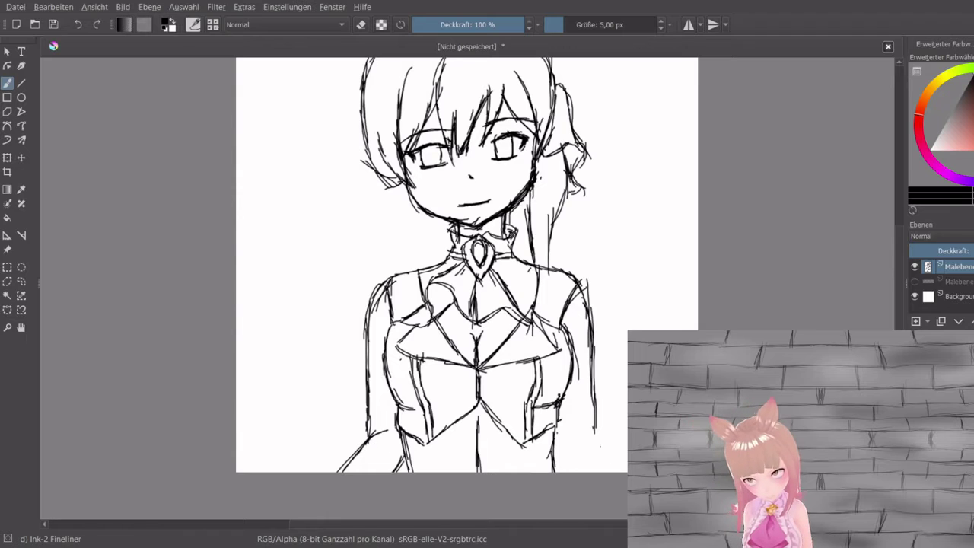
pyautogui.moveTo(596, 427); pyautogui.dragTo(627, 464)
pyautogui.moveTo(568, 453); pyautogui.dragTo(556, 472)
pyautogui.moveTo(576, 457); pyautogui.dragTo(567, 472)
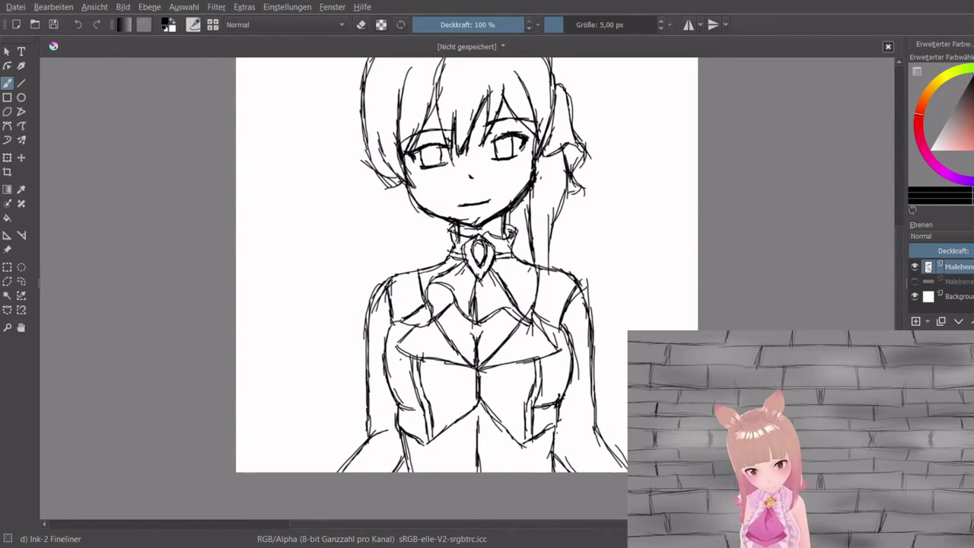
# Sketch a second ponytail on the left side of the head, with a flared tuft and long strands to the shoulder.
pyautogui.moveTo(363, 105)
pyautogui.mouseDown()
pyautogui.moveTo(336, 166)
pyautogui.moveTo(357, 163)
pyautogui.mouseUp()
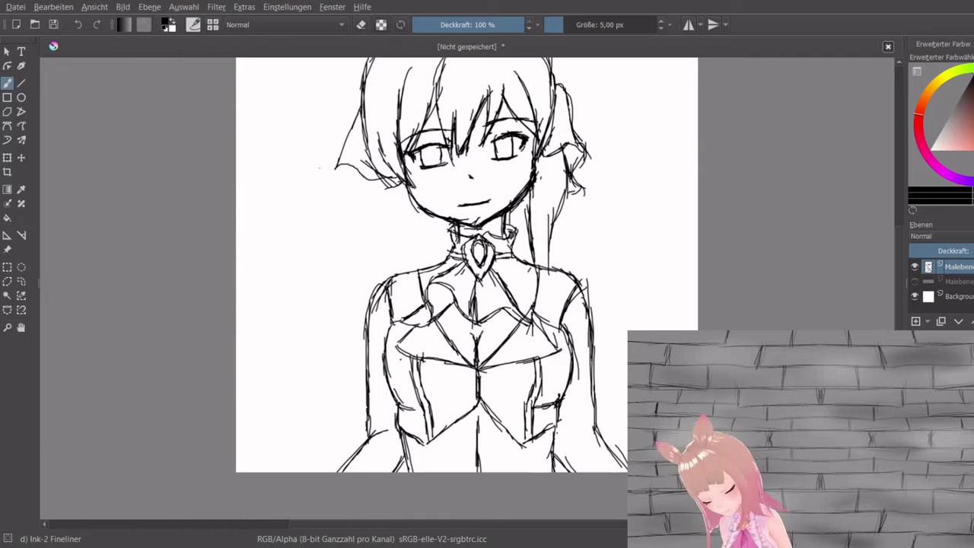
pyautogui.moveTo(335, 168)
pyautogui.mouseDown()
pyautogui.moveTo(351, 180)
pyautogui.moveTo(373, 291)
pyautogui.mouseUp()
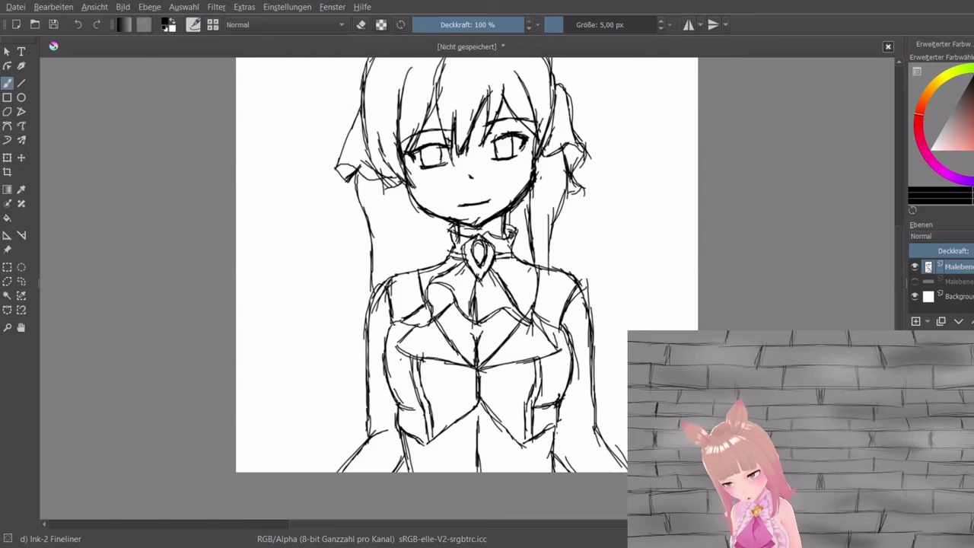
pyautogui.moveTo(380, 173); pyautogui.dragTo(389, 277)
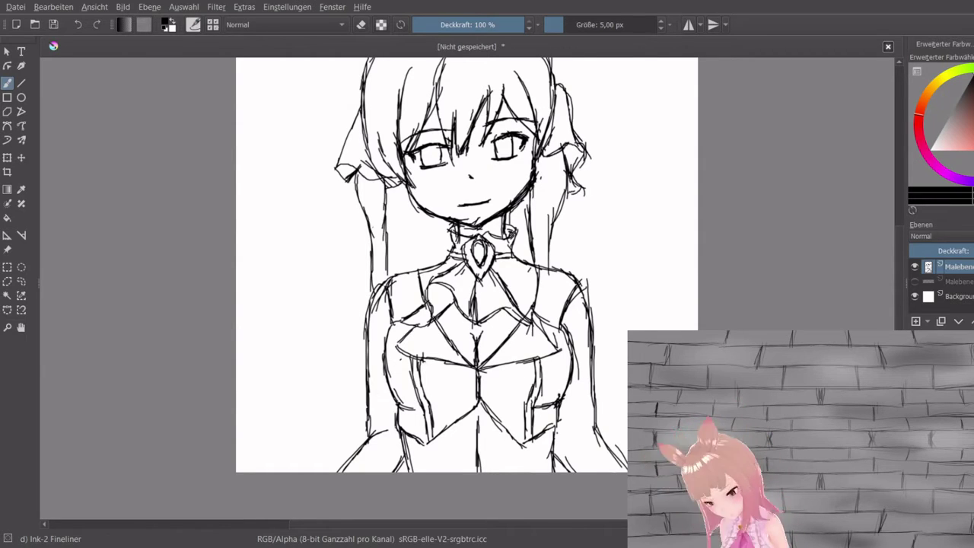
pyautogui.moveTo(383, 213); pyautogui.dragTo(382, 274)
pyautogui.moveTo(385, 237); pyautogui.dragTo(383, 283)
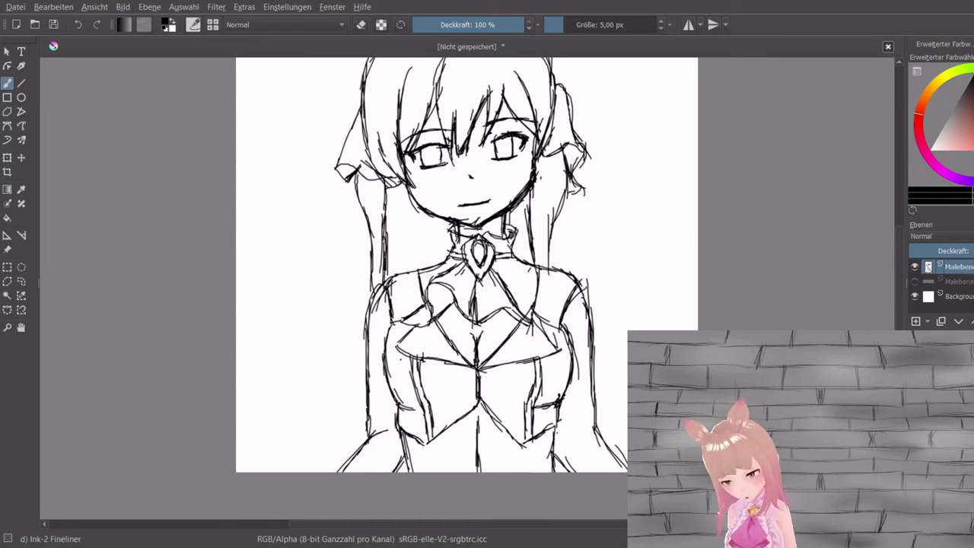
# Paint the face and neck light peach with a 60.31 px brush on a new layer below the line art.
pyautogui.click(916, 321)
pyautogui.click(929, 91)
pyautogui.click(954, 145)
pyautogui.moveTo(953, 145); pyautogui.dragTo(956, 160)
pyautogui.click(925, 100)
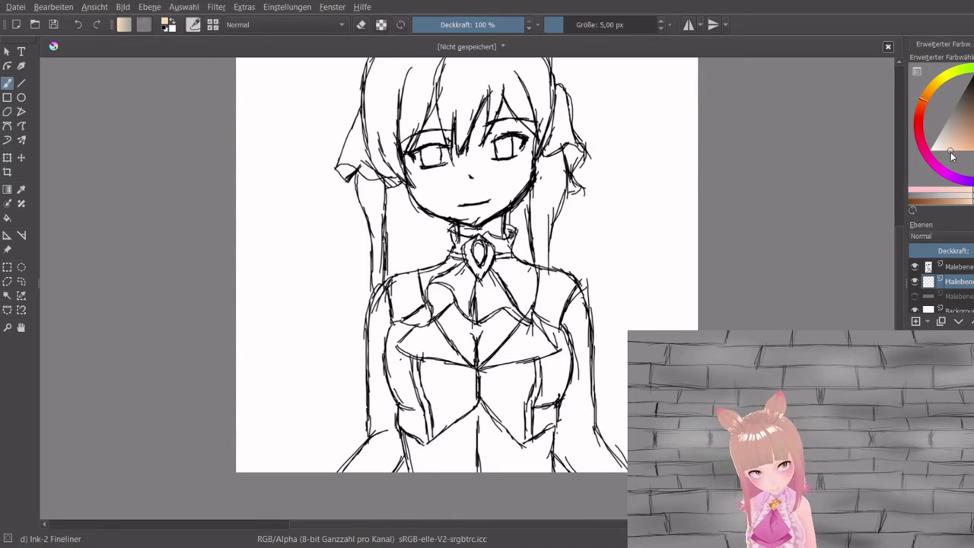
pyautogui.click(587, 26)
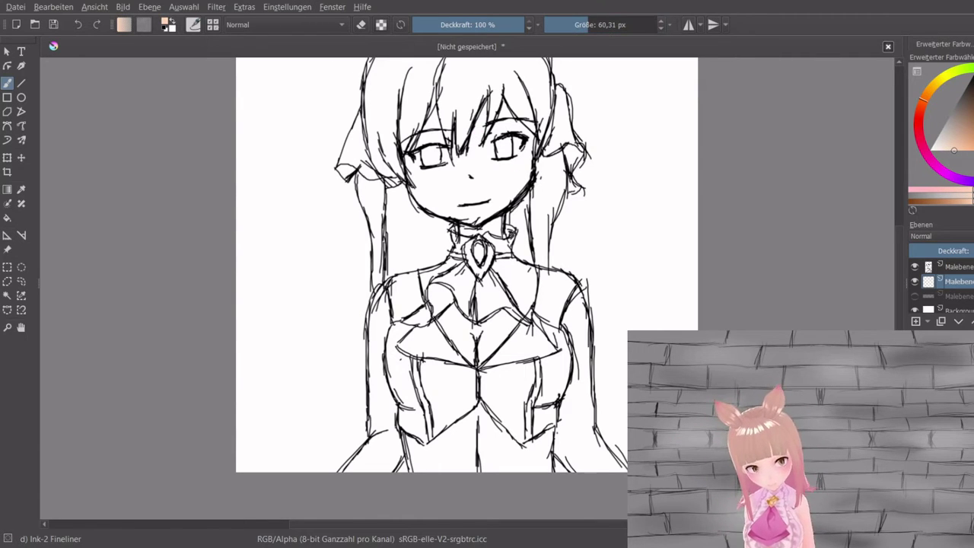
pyautogui.moveTo(480, 111)
pyautogui.mouseDown()
pyautogui.moveTo(478, 221)
pyautogui.moveTo(495, 230)
pyautogui.moveTo(475, 226)
pyautogui.moveTo(415, 174)
pyautogui.moveTo(458, 217)
pyautogui.moveTo(449, 182)
pyautogui.moveTo(495, 194)
pyautogui.moveTo(525, 171)
pyautogui.moveTo(524, 159)
pyautogui.moveTo(482, 161)
pyautogui.mouseUp()
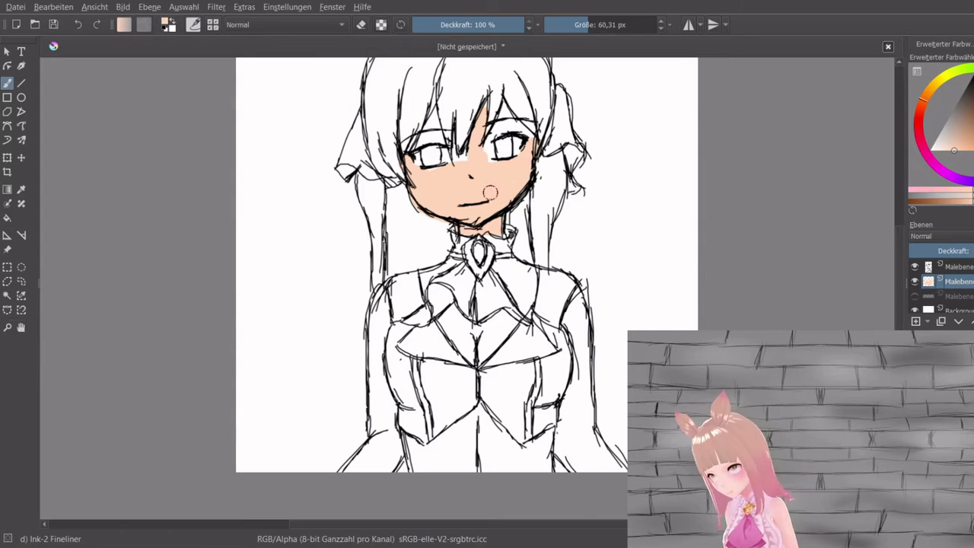
pyautogui.moveTo(521, 120)
pyautogui.mouseDown()
pyautogui.moveTo(506, 114)
pyautogui.moveTo(504, 133)
pyautogui.moveTo(509, 111)
pyautogui.moveTo(491, 110)
pyautogui.moveTo(439, 132)
pyautogui.moveTo(446, 142)
pyautogui.moveTo(419, 143)
pyautogui.moveTo(463, 214)
pyautogui.mouseUp()
# Fill the neckline opening, midriff and both arms with the same peach skin colour.
pyautogui.moveTo(453, 318)
pyautogui.mouseDown()
pyautogui.moveTo(468, 350)
pyautogui.moveTo(498, 342)
pyautogui.moveTo(504, 318)
pyautogui.moveTo(457, 316)
pyautogui.moveTo(480, 341)
pyautogui.moveTo(494, 325)
pyautogui.mouseUp()
pyautogui.moveTo(469, 429)
pyautogui.mouseDown()
pyautogui.moveTo(446, 461)
pyautogui.moveTo(415, 445)
pyautogui.moveTo(477, 417)
pyautogui.moveTo(459, 444)
pyautogui.moveTo(488, 422)
pyautogui.moveTo(521, 465)
pyautogui.moveTo(549, 445)
pyautogui.moveTo(544, 457)
pyautogui.moveTo(489, 448)
pyautogui.moveTo(478, 431)
pyautogui.mouseUp()
pyautogui.moveTo(384, 312)
pyautogui.mouseDown()
pyautogui.moveTo(378, 457)
pyautogui.moveTo(378, 392)
pyautogui.moveTo(399, 459)
pyautogui.moveTo(360, 457)
pyautogui.moveTo(372, 445)
pyautogui.mouseUp()
pyautogui.moveTo(565, 443)
pyautogui.mouseDown()
pyautogui.moveTo(571, 453)
pyautogui.moveTo(582, 441)
pyautogui.moveTo(601, 449)
pyautogui.moveTo(573, 418)
pyautogui.moveTo(589, 389)
pyautogui.moveTo(573, 301)
pyautogui.moveTo(578, 367)
pyautogui.mouseUp()
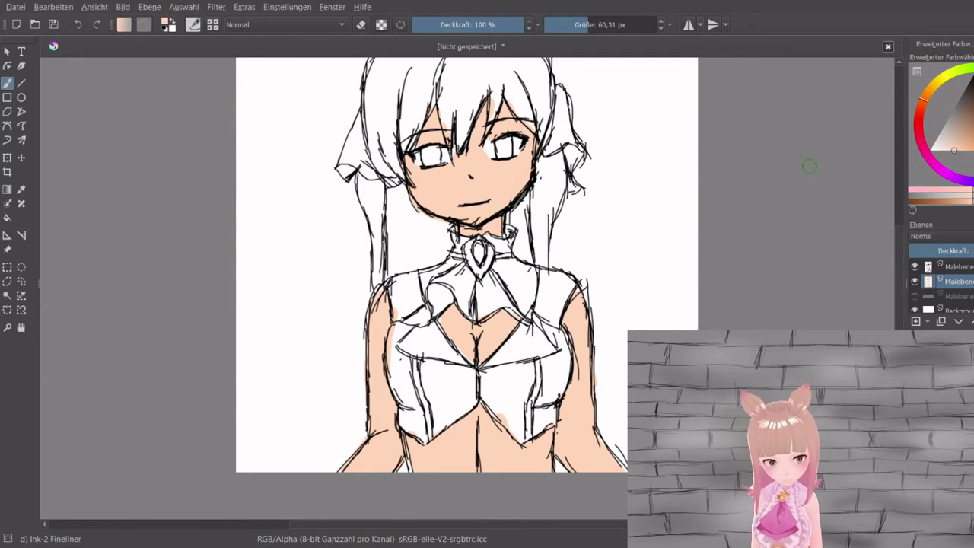
# Paint the right-hand trim stripe of the top and the brooch frame golden yellow with a 14.73 px brush on a new layer.
pyautogui.moveTo(955, 121); pyautogui.dragTo(972, 154)
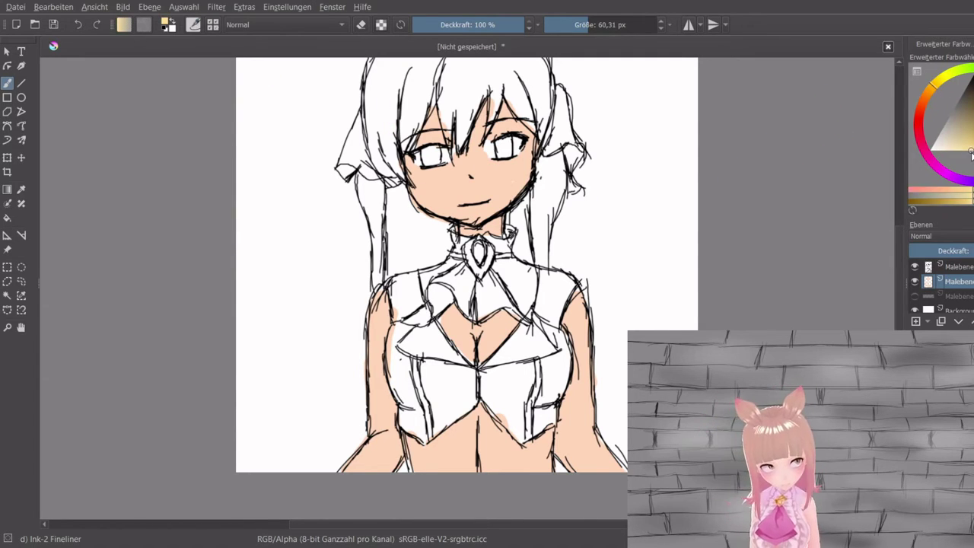
pyautogui.click(916, 324)
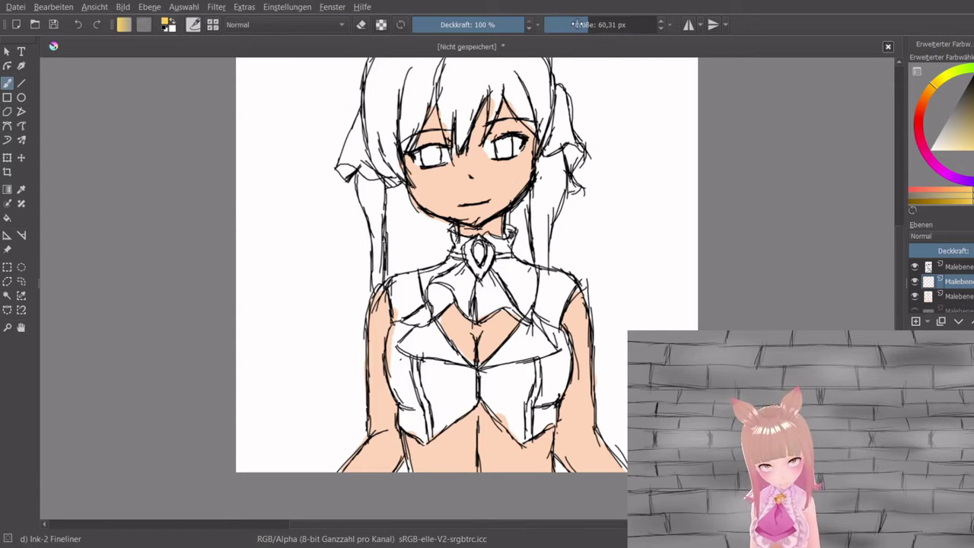
pyautogui.click(571, 23)
pyautogui.moveTo(538, 372); pyautogui.dragTo(526, 442)
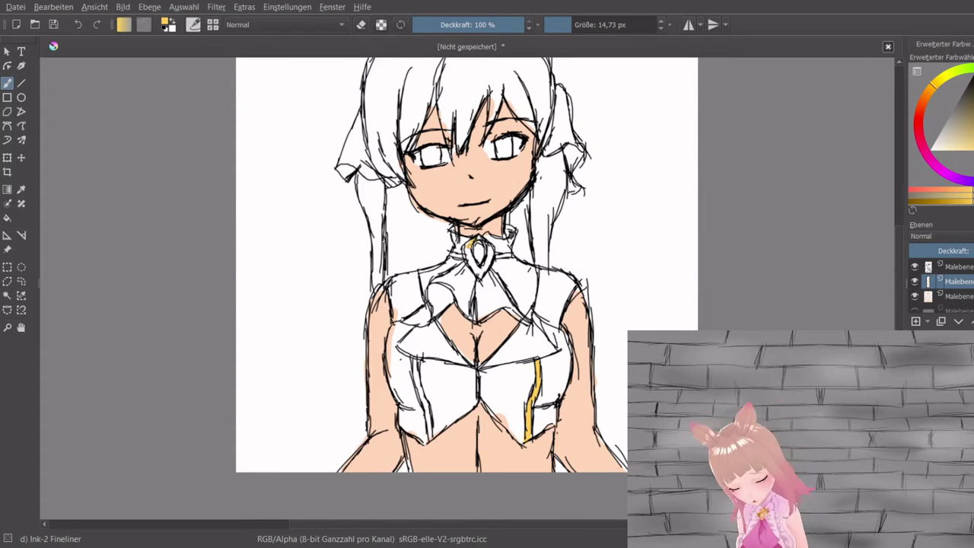
pyautogui.moveTo(472, 242); pyautogui.dragTo(467, 262)
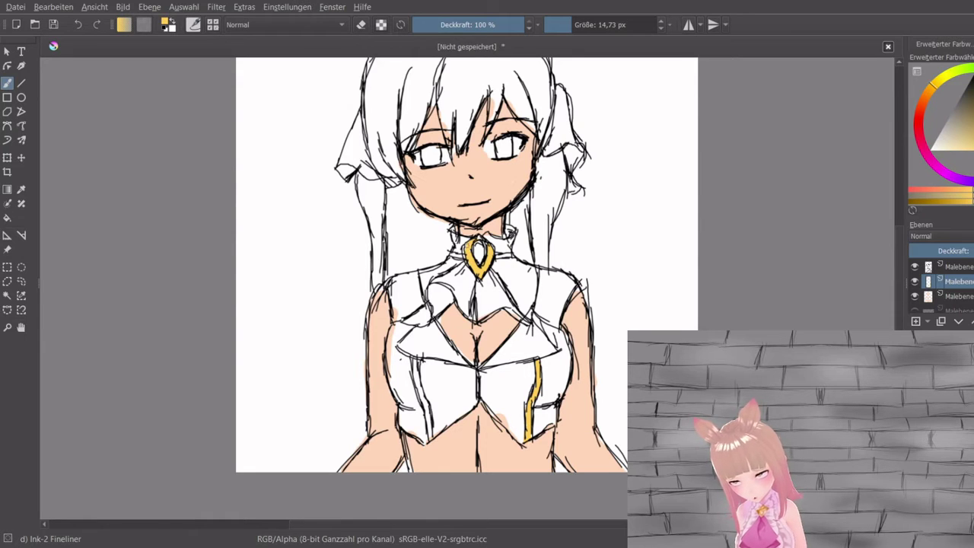
# Fill the left-hand iris and left-hand trim stripe with the same golden yellow, and erase the overspill above the stripe.
pyautogui.moveTo(434, 154); pyautogui.dragTo(425, 154)
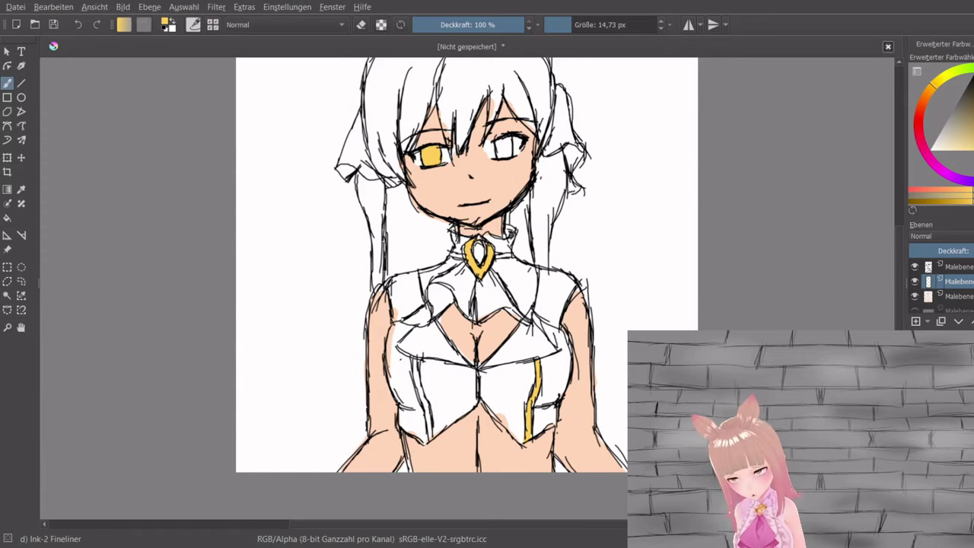
pyautogui.moveTo(420, 396); pyautogui.dragTo(431, 438)
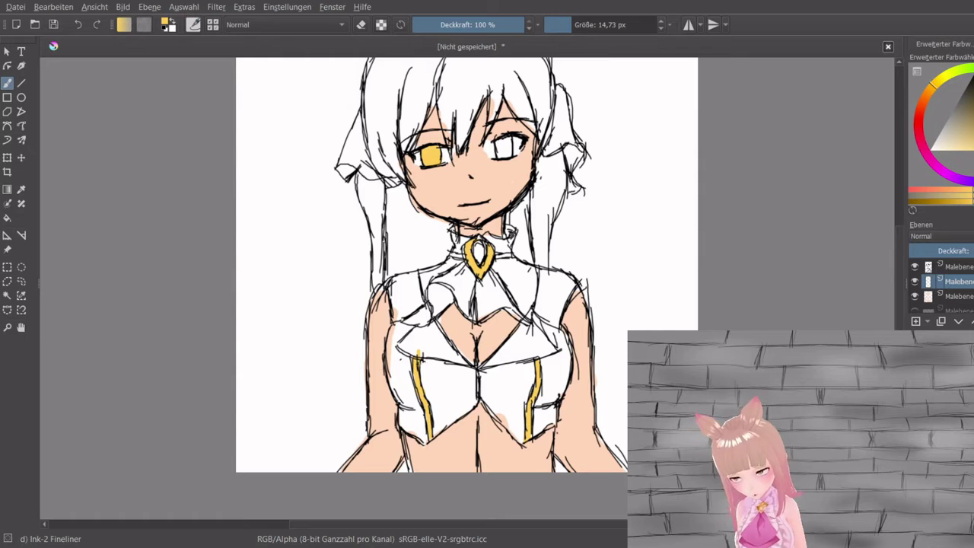
pyautogui.click(361, 24)
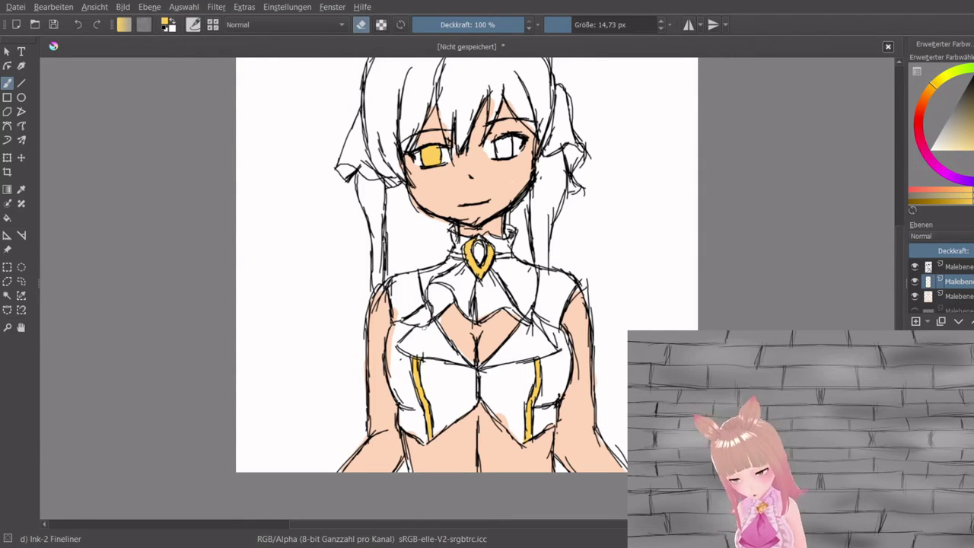
# Paint the cravat and the thin collar band beside the brooch crimson on a new layer below the line art.
pyautogui.click(914, 123)
pyautogui.press('e')
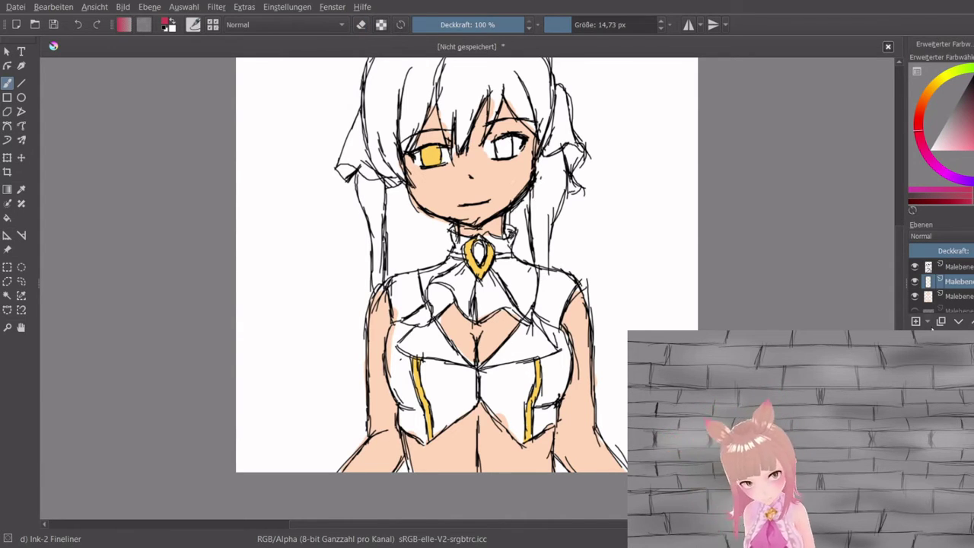
pyautogui.click(917, 321)
pyautogui.moveTo(456, 281)
pyautogui.mouseDown()
pyautogui.moveTo(455, 273)
pyautogui.moveTo(440, 286)
pyautogui.moveTo(442, 305)
pyautogui.moveTo(404, 321)
pyautogui.moveTo(431, 314)
pyautogui.moveTo(411, 322)
pyautogui.moveTo(448, 277)
pyautogui.moveTo(459, 305)
pyautogui.moveTo(499, 305)
pyautogui.moveTo(478, 320)
pyautogui.moveTo(481, 283)
pyautogui.moveTo(502, 297)
pyautogui.moveTo(471, 302)
pyautogui.mouseUp()
pyautogui.moveTo(461, 269); pyautogui.dragTo(466, 265)
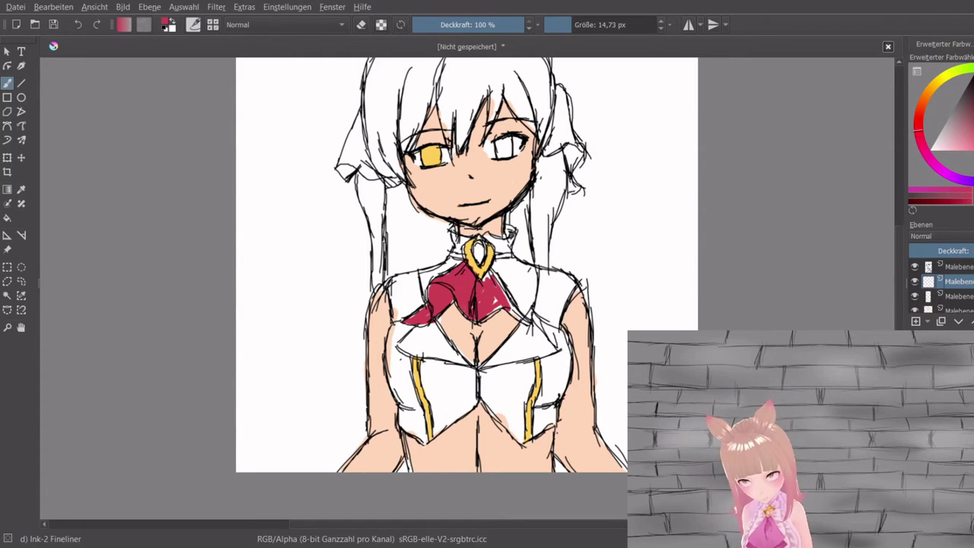
pyautogui.moveTo(491, 308)
pyautogui.mouseDown()
pyautogui.moveTo(527, 323)
pyautogui.moveTo(494, 276)
pyautogui.mouseUp()
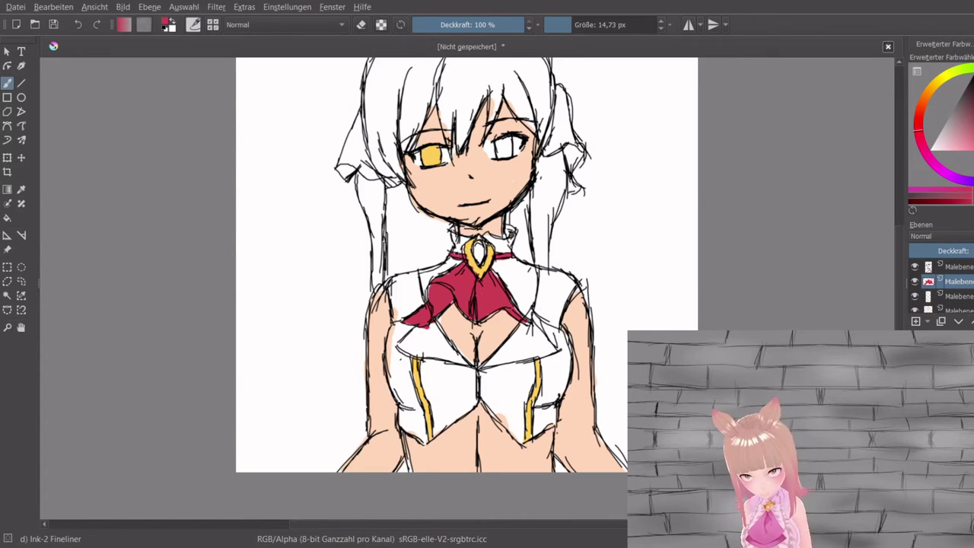
# Fill the bare chest areas on both sides of the cravat with the sampled peach on the skin layer.
pyautogui.keyDown('ctrl'); pyautogui.click(463, 328); pyautogui.keyUp('ctrl')
pyautogui.click(972, 309)
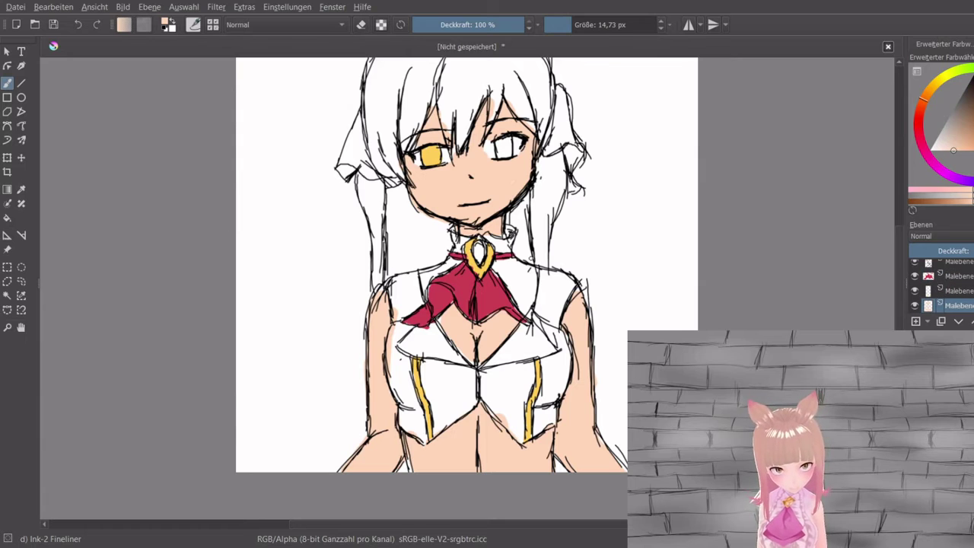
pyautogui.moveTo(502, 264)
pyautogui.mouseDown()
pyautogui.moveTo(531, 303)
pyautogui.moveTo(523, 311)
pyautogui.mouseUp()
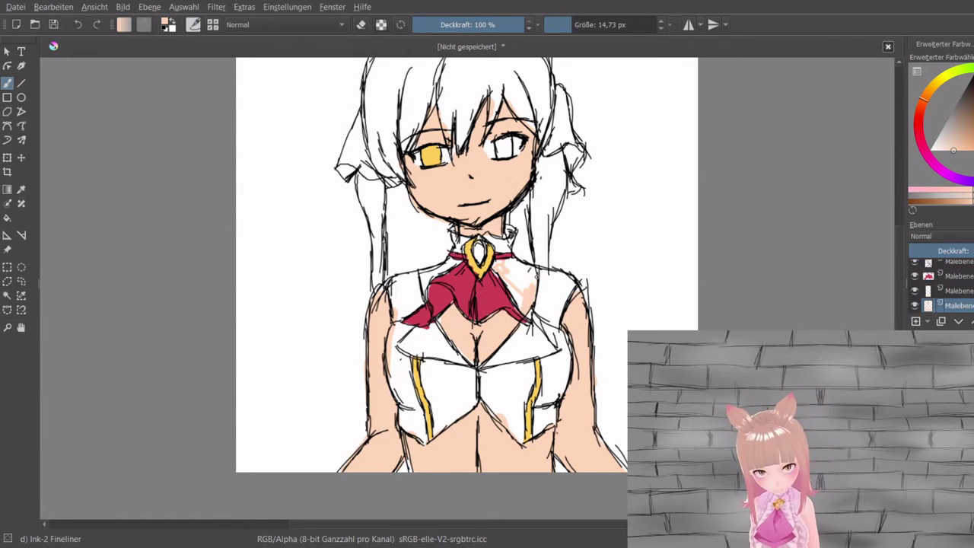
pyautogui.moveTo(532, 272); pyautogui.dragTo(518, 304)
pyautogui.moveTo(498, 262); pyautogui.dragTo(508, 265)
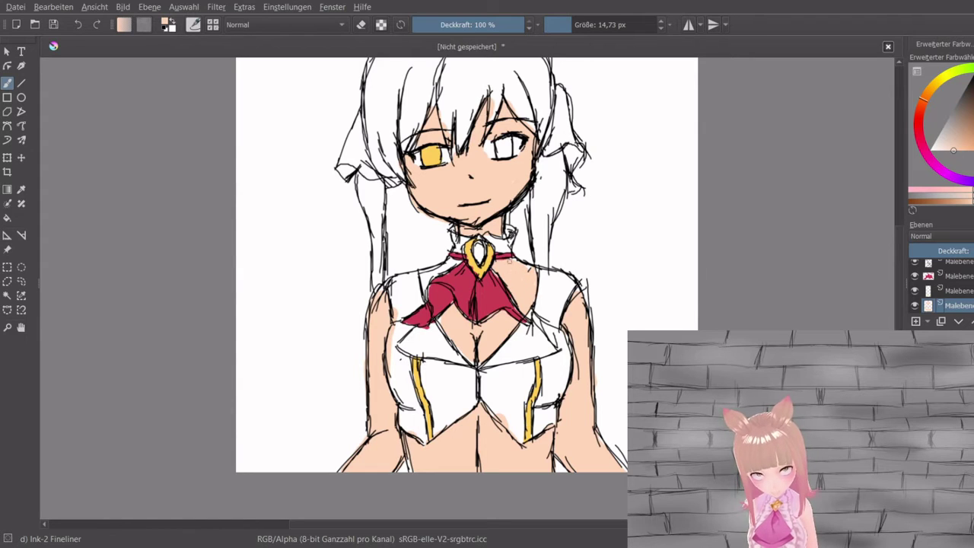
pyautogui.moveTo(436, 273)
pyautogui.mouseDown()
pyautogui.moveTo(454, 262)
pyautogui.moveTo(430, 278)
pyautogui.mouseUp()
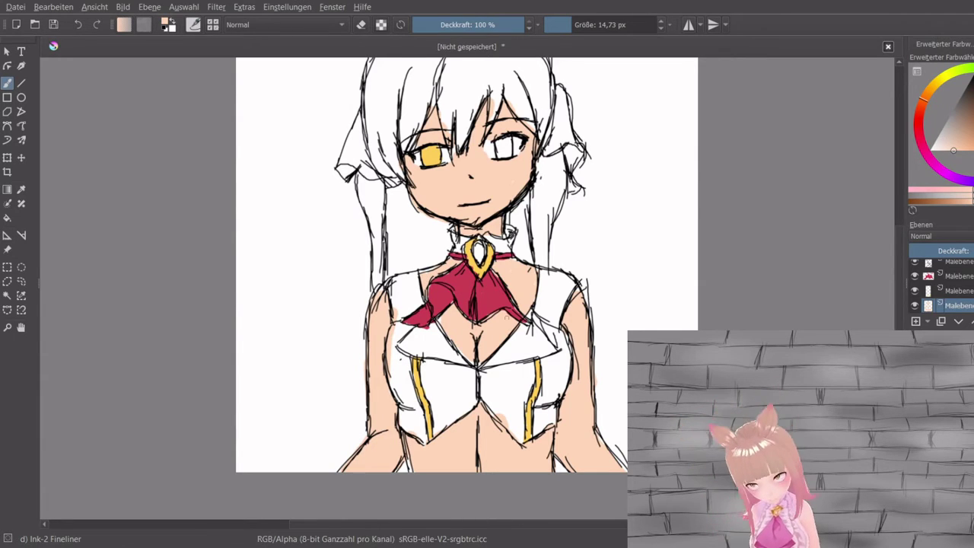
# Paint the body of the cropped top bright red with a 165.49 px brush on a new layer below the yellow details.
pyautogui.keyDown('ctrl'); pyautogui.click(461, 286); pyautogui.keyUp('ctrl')
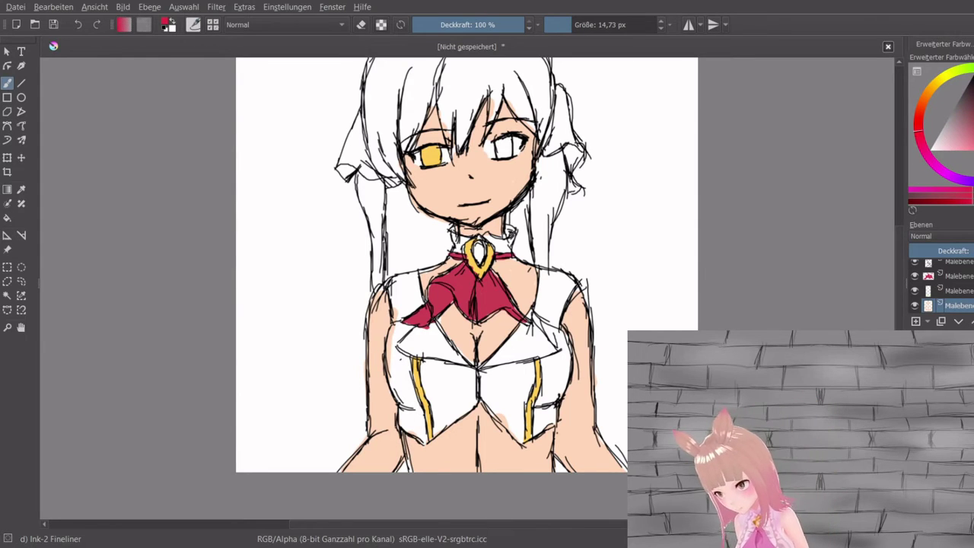
pyautogui.click(922, 290)
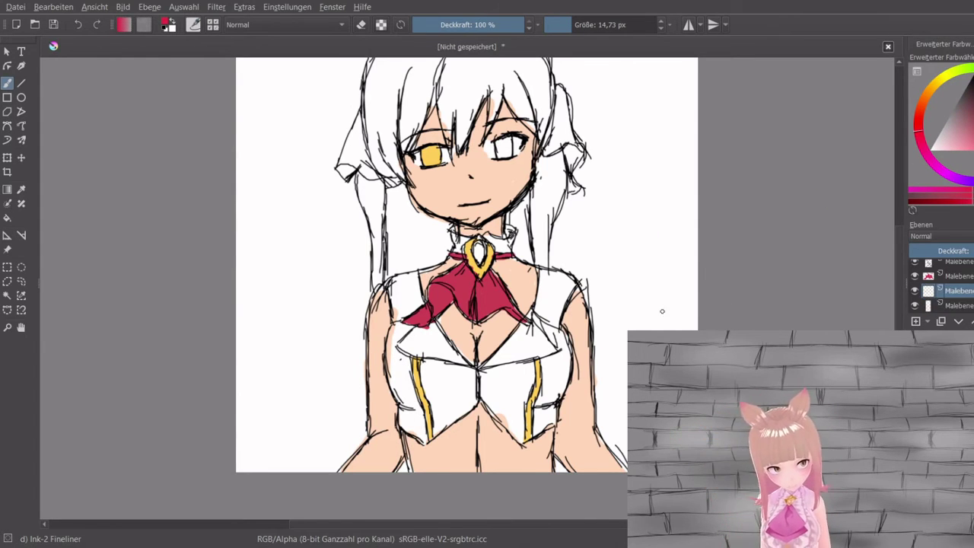
pyautogui.click(948, 305)
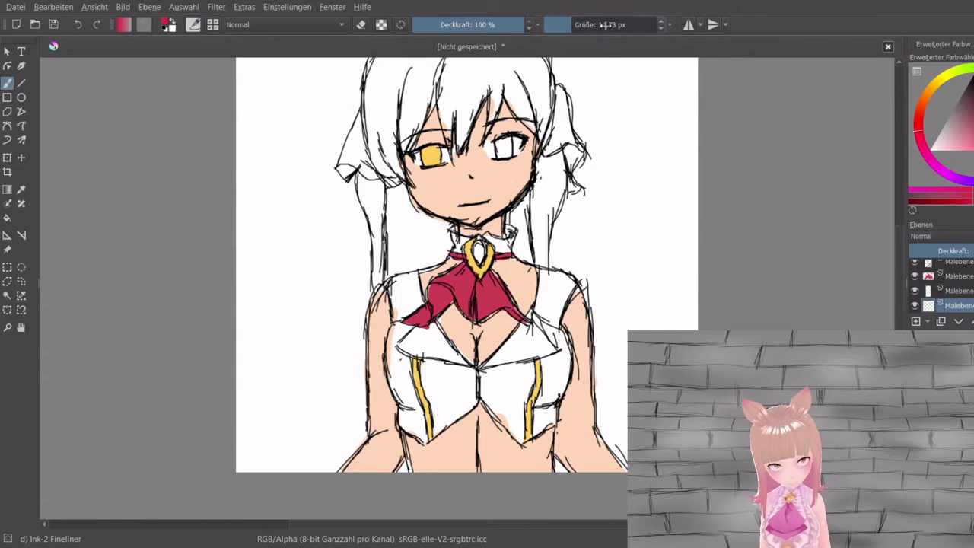
pyautogui.moveTo(540, 379)
pyautogui.mouseDown()
pyautogui.moveTo(524, 416)
pyautogui.moveTo(496, 386)
pyautogui.moveTo(511, 393)
pyautogui.moveTo(546, 369)
pyautogui.moveTo(538, 408)
pyautogui.moveTo(544, 377)
pyautogui.mouseUp()
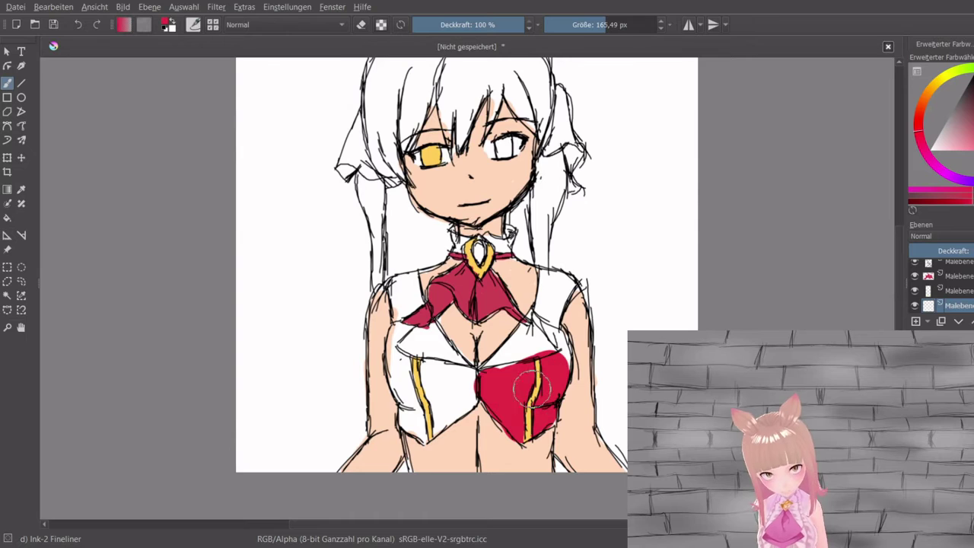
pyautogui.moveTo(449, 388)
pyautogui.mouseDown()
pyautogui.moveTo(417, 416)
pyautogui.moveTo(419, 392)
pyautogui.moveTo(400, 374)
pyautogui.moveTo(432, 398)
pyautogui.moveTo(461, 388)
pyautogui.moveTo(449, 395)
pyautogui.moveTo(421, 373)
pyautogui.moveTo(490, 380)
pyautogui.moveTo(558, 364)
pyautogui.mouseUp()
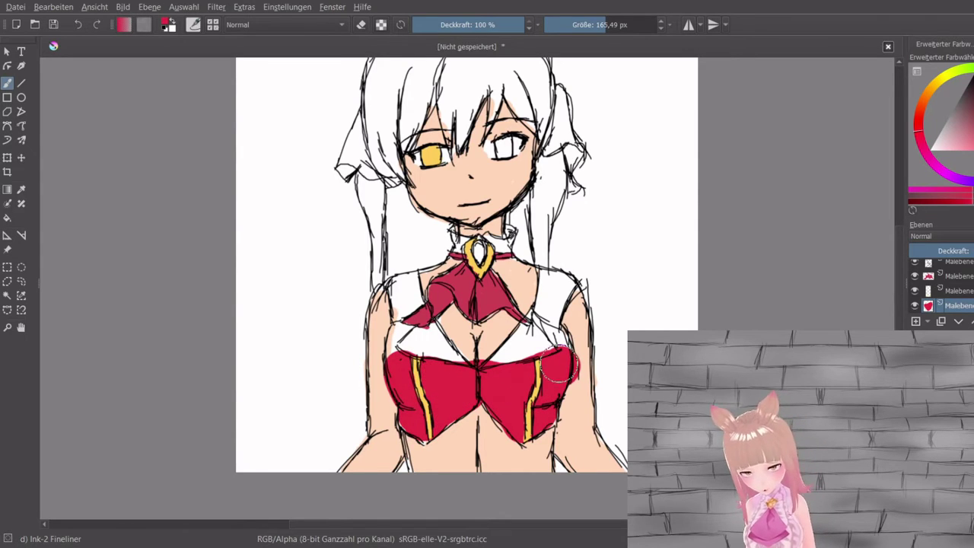
# Fill the side edges of the top red with a 24.20 px brush, and erase the overspill on the white lapels.
pyautogui.moveTo(580, 27); pyautogui.dragTo(576, 29)
pyautogui.moveTo(554, 342)
pyautogui.mouseDown()
pyautogui.moveTo(537, 318)
pyautogui.moveTo(562, 342)
pyautogui.mouseUp()
pyautogui.moveTo(389, 326)
pyautogui.mouseDown()
pyautogui.moveTo(403, 327)
pyautogui.moveTo(392, 351)
pyautogui.moveTo(411, 331)
pyautogui.moveTo(396, 327)
pyautogui.moveTo(397, 374)
pyautogui.mouseUp()
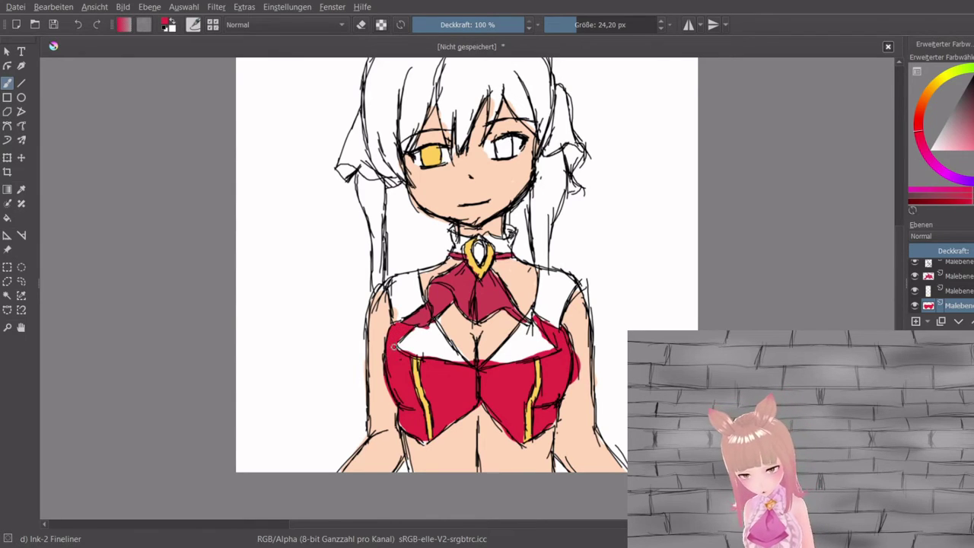
pyautogui.moveTo(424, 442)
pyautogui.mouseDown()
pyautogui.moveTo(397, 418)
pyautogui.moveTo(415, 430)
pyautogui.mouseUp()
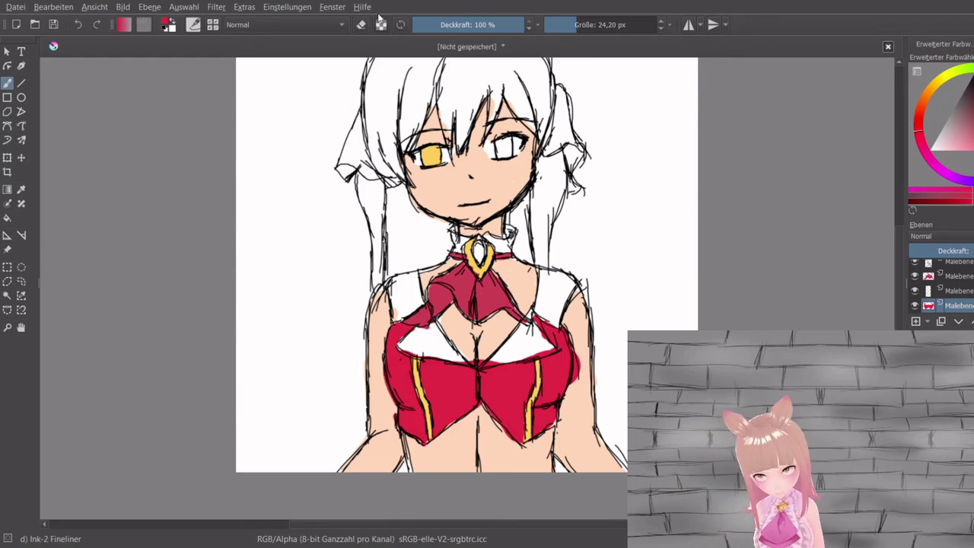
pyautogui.press('e')
pyautogui.moveTo(547, 348)
pyautogui.mouseDown()
pyautogui.moveTo(543, 354)
pyautogui.moveTo(554, 352)
pyautogui.moveTo(461, 360)
pyautogui.mouseUp()
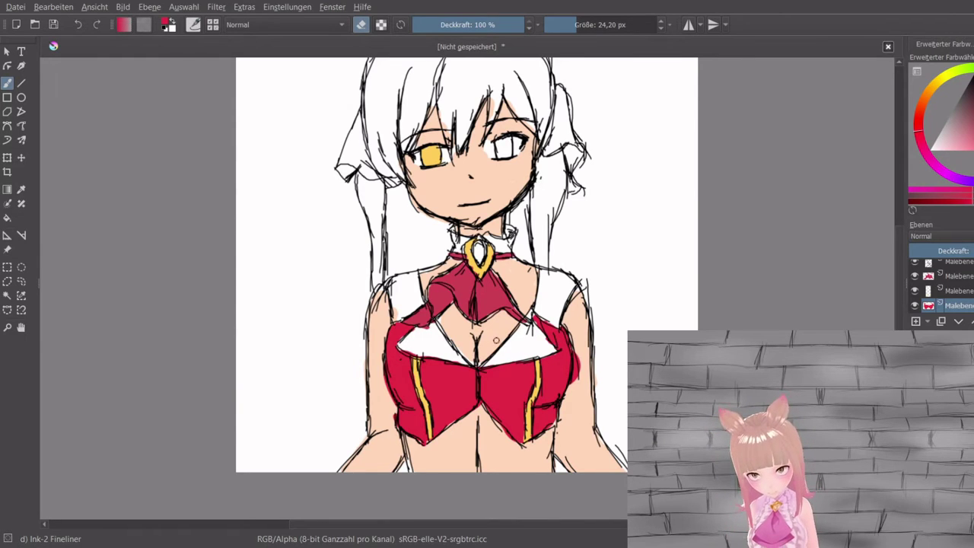
pyautogui.press('e')
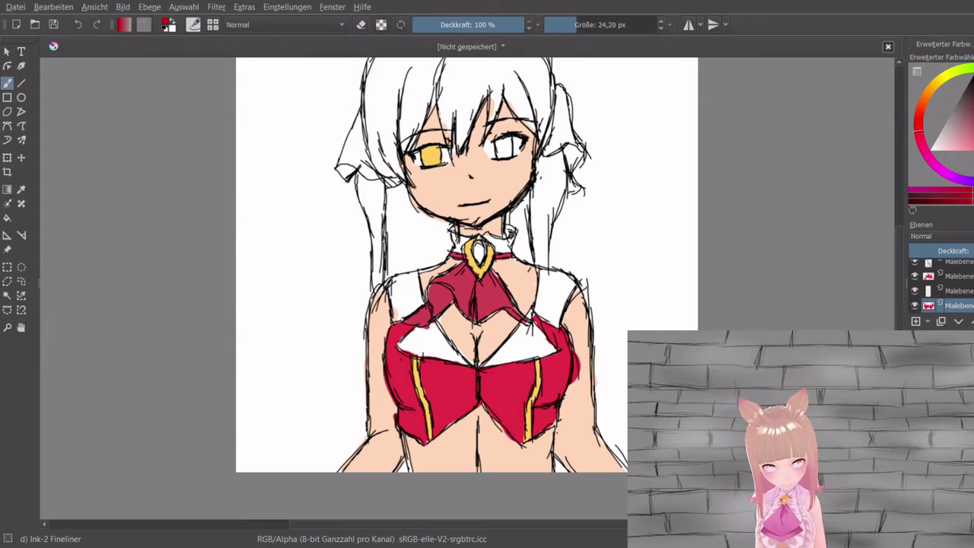
# Paint the right-hand ponytail and the right part of the fringe dark red on a new layer.
pyautogui.click(915, 320)
pyautogui.moveTo(549, 167)
pyautogui.mouseDown()
pyautogui.moveTo(545, 201)
pyautogui.moveTo(544, 166)
pyautogui.moveTo(535, 216)
pyautogui.moveTo(539, 242)
pyautogui.moveTo(545, 204)
pyautogui.moveTo(533, 237)
pyautogui.moveTo(544, 265)
pyautogui.moveTo(562, 157)
pyautogui.moveTo(536, 159)
pyautogui.moveTo(553, 176)
pyautogui.moveTo(556, 166)
pyautogui.moveTo(540, 210)
pyautogui.mouseUp()
pyautogui.moveTo(562, 164)
pyautogui.mouseDown()
pyautogui.moveTo(544, 99)
pyautogui.moveTo(541, 140)
pyautogui.moveTo(548, 82)
pyautogui.moveTo(536, 118)
pyautogui.moveTo(502, 90)
pyautogui.moveTo(533, 129)
pyautogui.moveTo(514, 76)
pyautogui.moveTo(529, 93)
pyautogui.moveTo(487, 124)
pyautogui.moveTo(493, 79)
pyautogui.moveTo(547, 90)
pyautogui.moveTo(553, 115)
pyautogui.moveTo(533, 76)
pyautogui.moveTo(487, 70)
pyautogui.mouseUp()
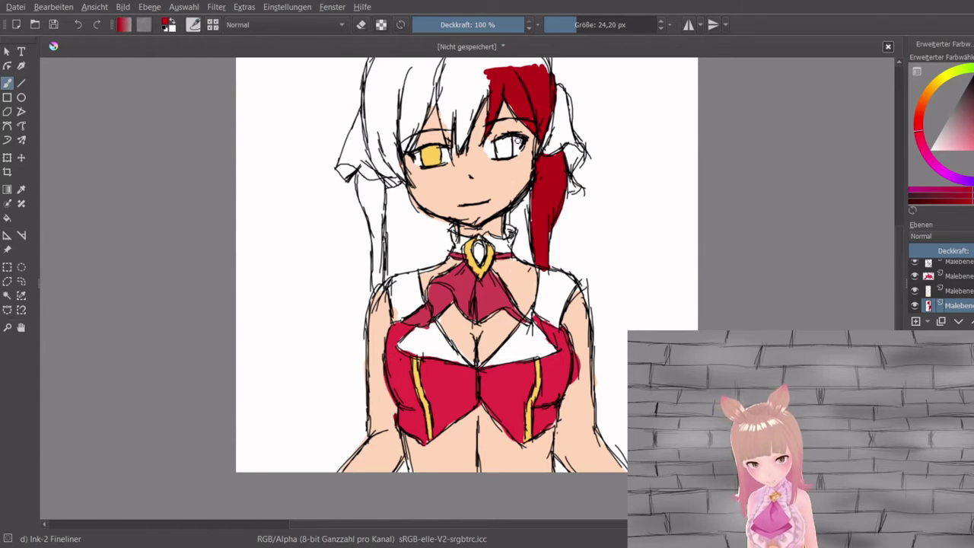
# Fill the rest of the hair and the left-hand ponytail dark red, and set the eraser size to 29.46 px.
pyautogui.moveTo(898, 291); pyautogui.dragTo(898, 261)
pyautogui.moveTo(482, 168)
pyautogui.mouseDown()
pyautogui.moveTo(459, 228)
pyautogui.moveTo(477, 183)
pyautogui.moveTo(460, 225)
pyautogui.moveTo(475, 143)
pyautogui.moveTo(448, 206)
pyautogui.moveTo(451, 137)
pyautogui.moveTo(438, 152)
pyautogui.moveTo(466, 122)
pyautogui.mouseUp()
pyautogui.moveTo(437, 152)
pyautogui.mouseDown()
pyautogui.moveTo(483, 143)
pyautogui.moveTo(559, 72)
pyautogui.moveTo(524, 135)
pyautogui.moveTo(529, 146)
pyautogui.moveTo(490, 124)
pyautogui.moveTo(449, 138)
pyautogui.moveTo(404, 169)
pyautogui.moveTo(395, 207)
pyautogui.moveTo(434, 131)
pyautogui.moveTo(414, 135)
pyautogui.moveTo(395, 164)
pyautogui.moveTo(389, 219)
pyautogui.moveTo(575, 34)
pyautogui.moveTo(377, 241)
pyautogui.moveTo(389, 261)
pyautogui.moveTo(389, 248)
pyautogui.moveTo(406, 259)
pyautogui.moveTo(417, 201)
pyautogui.moveTo(460, 185)
pyautogui.moveTo(450, 196)
pyautogui.moveTo(437, 180)
pyautogui.moveTo(475, 172)
pyautogui.moveTo(366, 270)
pyautogui.moveTo(380, 321)
pyautogui.moveTo(376, 368)
pyautogui.moveTo(385, 261)
pyautogui.moveTo(364, 268)
pyautogui.moveTo(371, 312)
pyautogui.moveTo(360, 263)
pyautogui.moveTo(375, 271)
pyautogui.moveTo(386, 264)
pyautogui.moveTo(373, 285)
pyautogui.mouseUp()
pyautogui.click(613, 25)
pyautogui.click(577, 25)
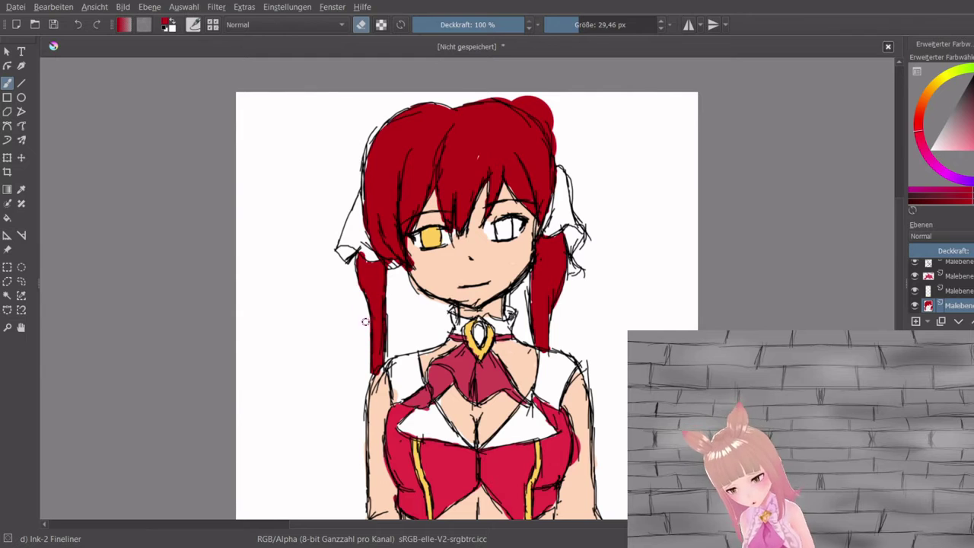
# Find the red top's layer and erase the overspill along the top's right-hand edge.
pyautogui.click(916, 277)
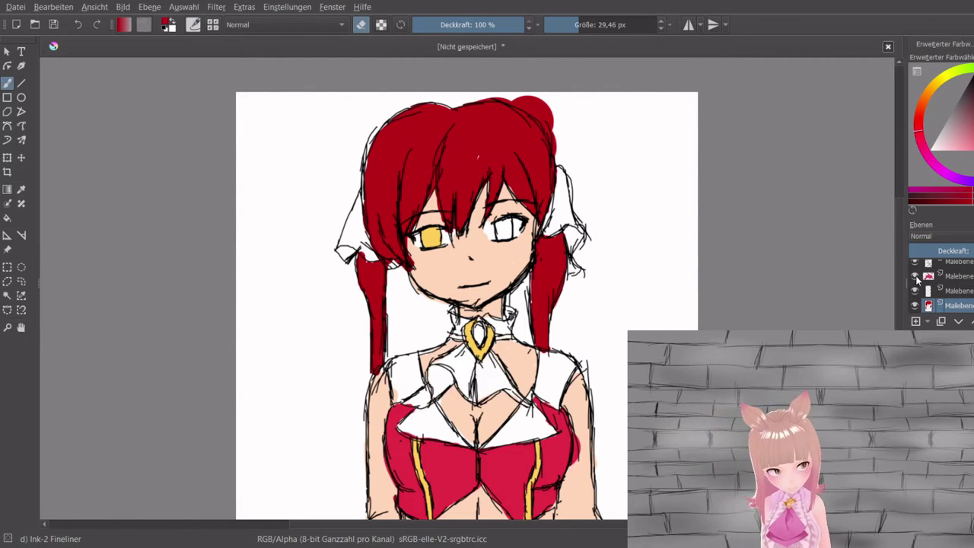
pyautogui.click(915, 276)
pyautogui.scroll(-2, 944, 286)
pyautogui.click(952, 294)
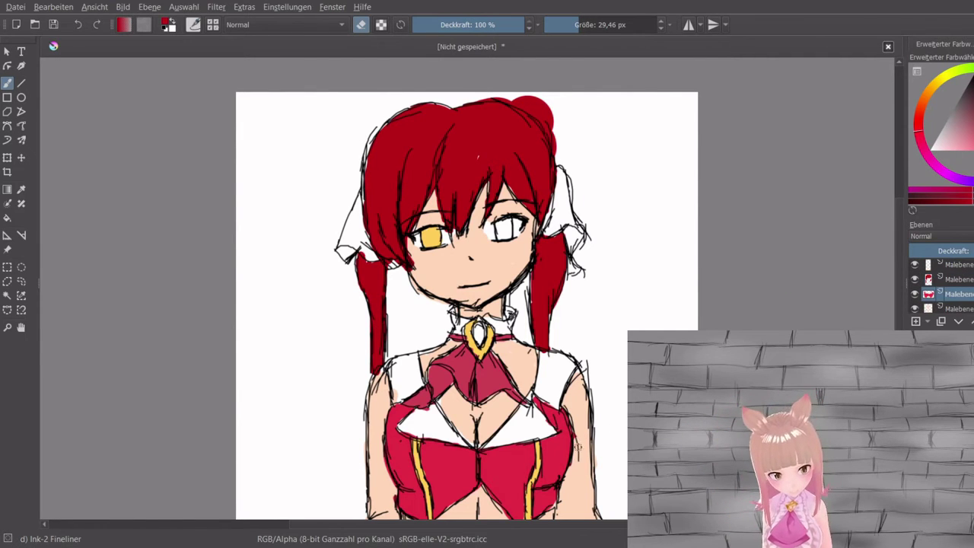
# Paint the hair ribbons on both sides of the head crimson on the cravat's layer with a 29.46 px brush.
pyautogui.click(950, 281)
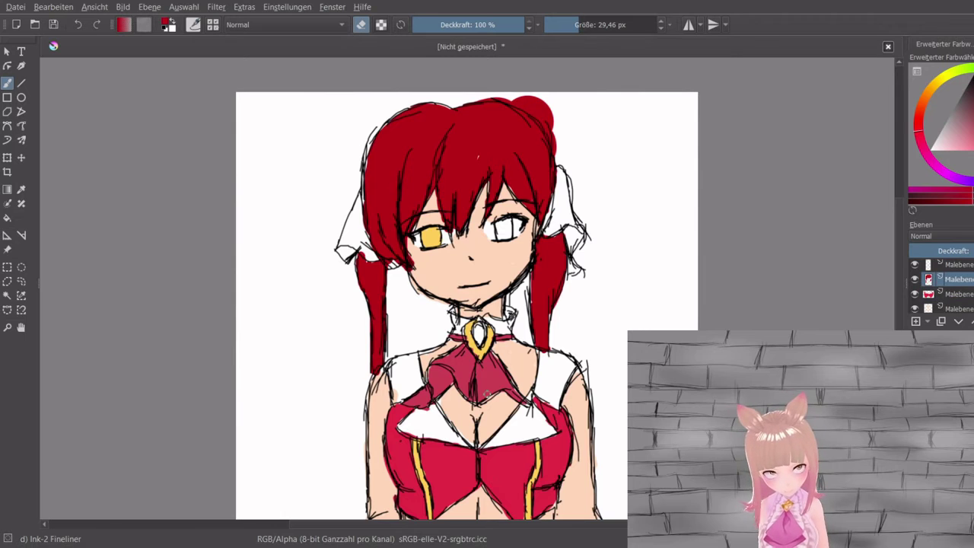
pyautogui.click(915, 294)
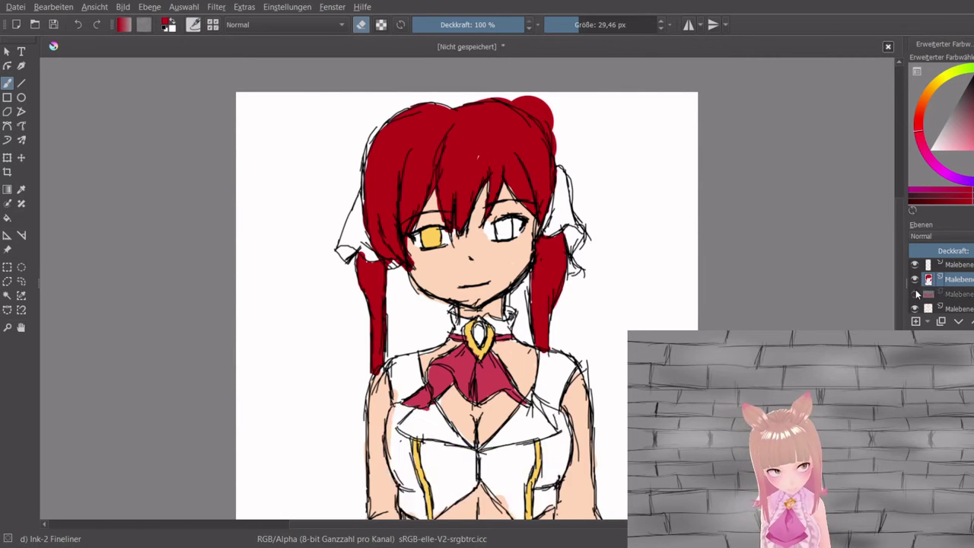
pyautogui.click(916, 294)
pyautogui.click(915, 280)
pyautogui.click(916, 280)
pyautogui.scroll(2, 944, 285)
pyautogui.scroll(1, 944, 286)
pyautogui.click(948, 281)
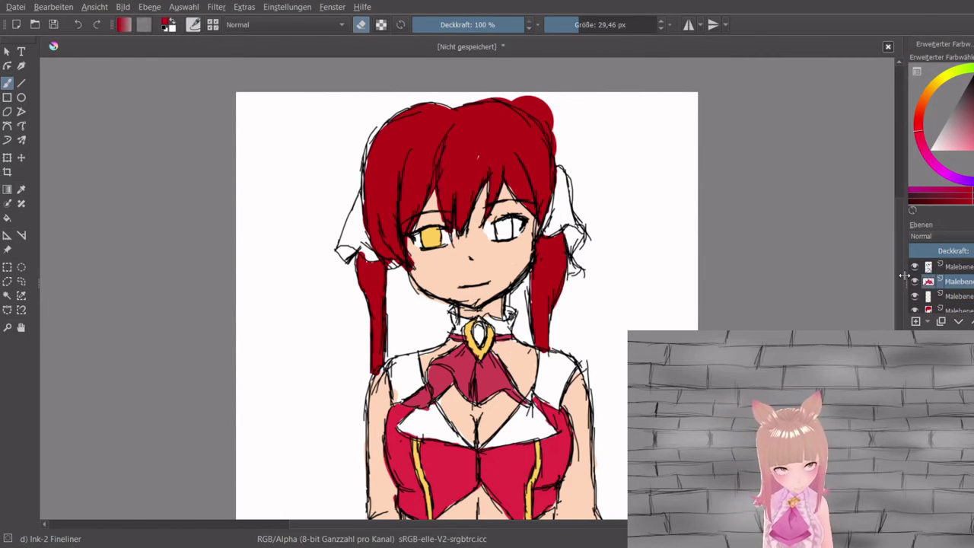
pyautogui.press('e')
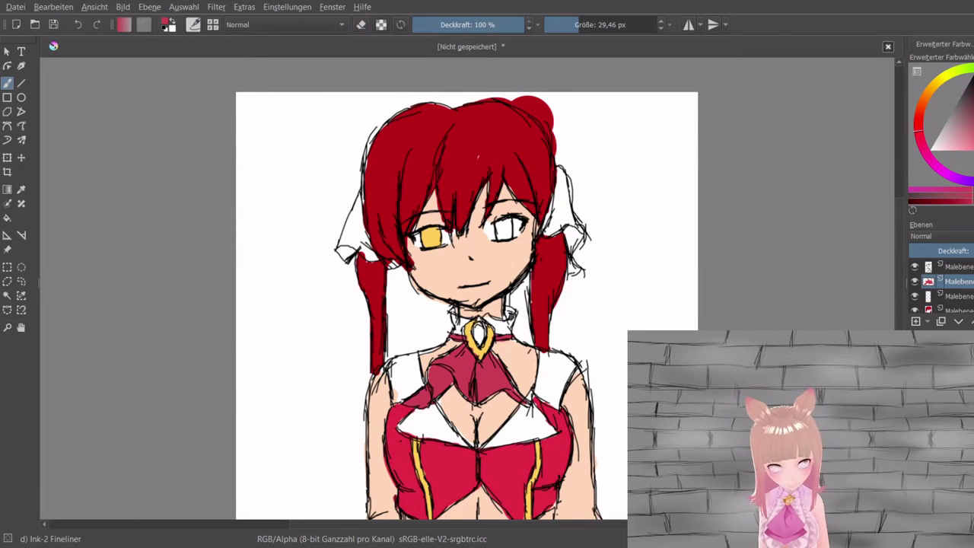
pyautogui.moveTo(563, 194)
pyautogui.mouseDown()
pyautogui.moveTo(550, 230)
pyautogui.moveTo(561, 183)
pyautogui.moveTo(554, 228)
pyautogui.moveTo(573, 251)
pyautogui.moveTo(577, 228)
pyautogui.moveTo(559, 169)
pyautogui.moveTo(572, 269)
pyautogui.moveTo(569, 259)
pyautogui.mouseUp()
pyautogui.moveTo(361, 256)
pyautogui.mouseDown()
pyautogui.moveTo(395, 262)
pyautogui.moveTo(357, 236)
pyautogui.moveTo(361, 221)
pyautogui.moveTo(367, 252)
pyautogui.moveTo(357, 207)
pyautogui.moveTo(347, 223)
pyautogui.moveTo(353, 242)
pyautogui.moveTo(355, 232)
pyautogui.moveTo(342, 247)
pyautogui.moveTo(369, 257)
pyautogui.mouseUp()
pyautogui.moveTo(358, 225); pyautogui.dragTo(361, 193)
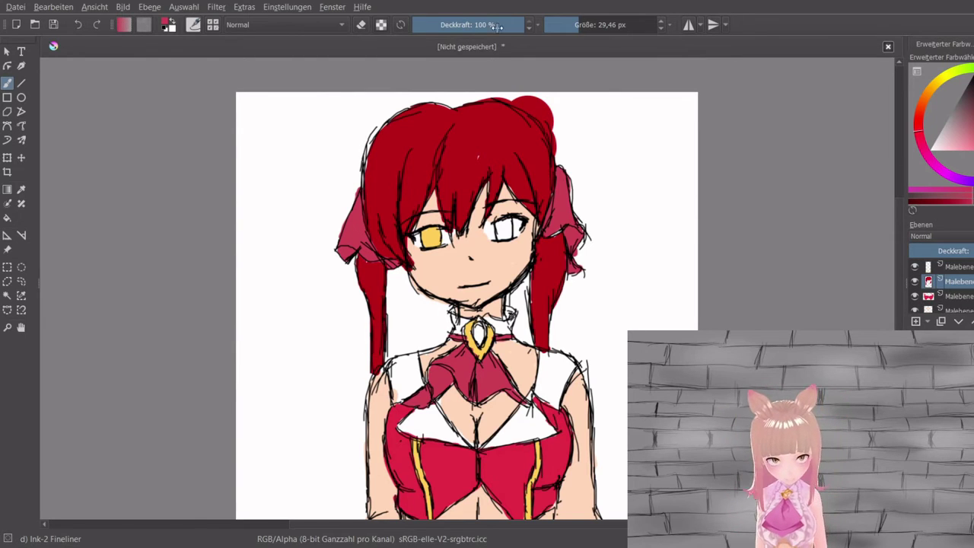
# Erase the dark red overspill at the upper right of the hair with a 110.87 px eraser on the hair layer.
pyautogui.click(368, 28)
pyautogui.click(597, 25)
pyautogui.moveTo(558, 113)
pyautogui.mouseDown()
pyautogui.moveTo(509, 87)
pyautogui.moveTo(541, 103)
pyautogui.moveTo(568, 140)
pyautogui.moveTo(558, 120)
pyautogui.moveTo(564, 150)
pyautogui.moveTo(565, 122)
pyautogui.mouseUp()
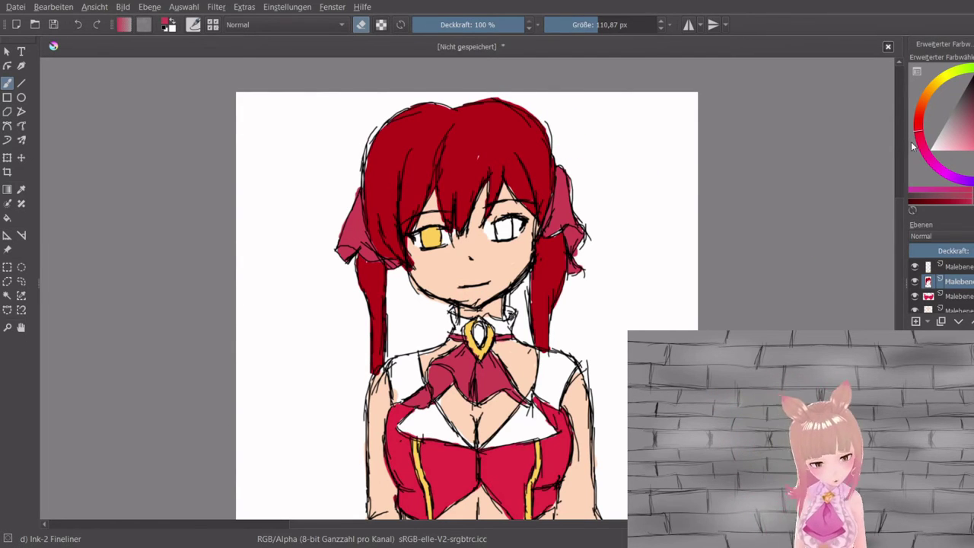
# Fill the right-hand iris with the dark red hair colour using a 49.70 px brush.
pyautogui.press('e')
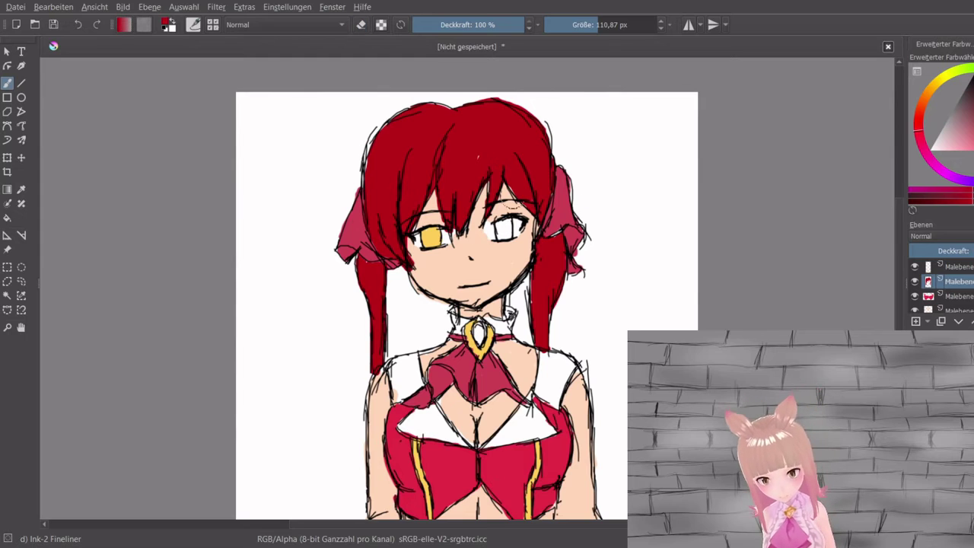
pyautogui.press('[')
pyautogui.press('[')
pyautogui.press('[')
pyautogui.moveTo(507, 222); pyautogui.dragTo(506, 233)
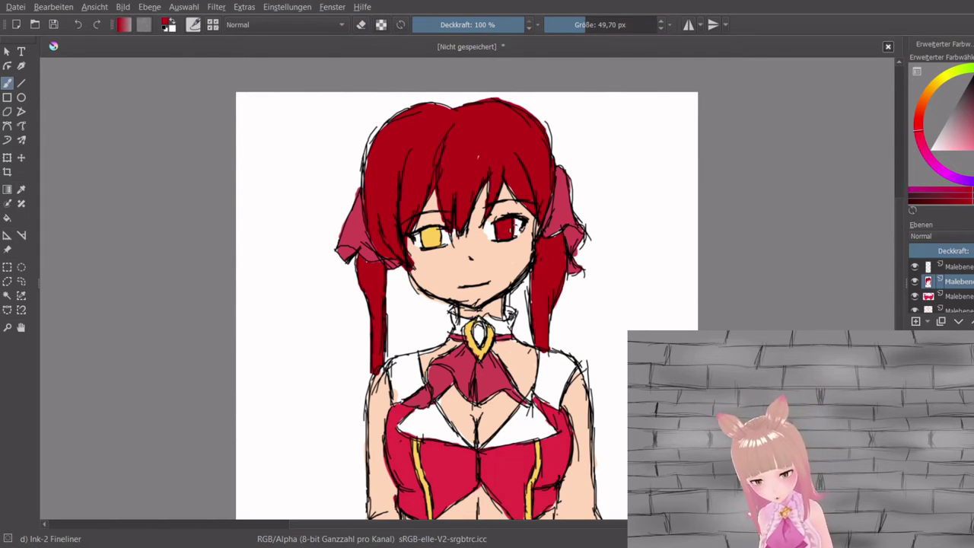
# Paint the undershirt's collar and chest area dark brown on a new layer just above the skin, using the 49.70 px brush.
pyautogui.moveTo(965, 98); pyautogui.dragTo(972, 97)
pyautogui.scroll(-2, 960, 279)
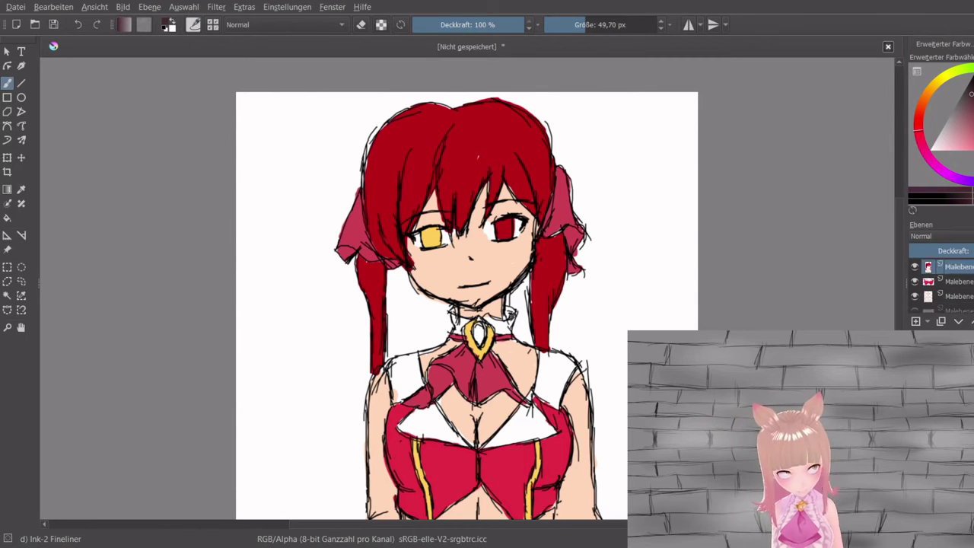
pyautogui.click(960, 279)
pyautogui.click(917, 319)
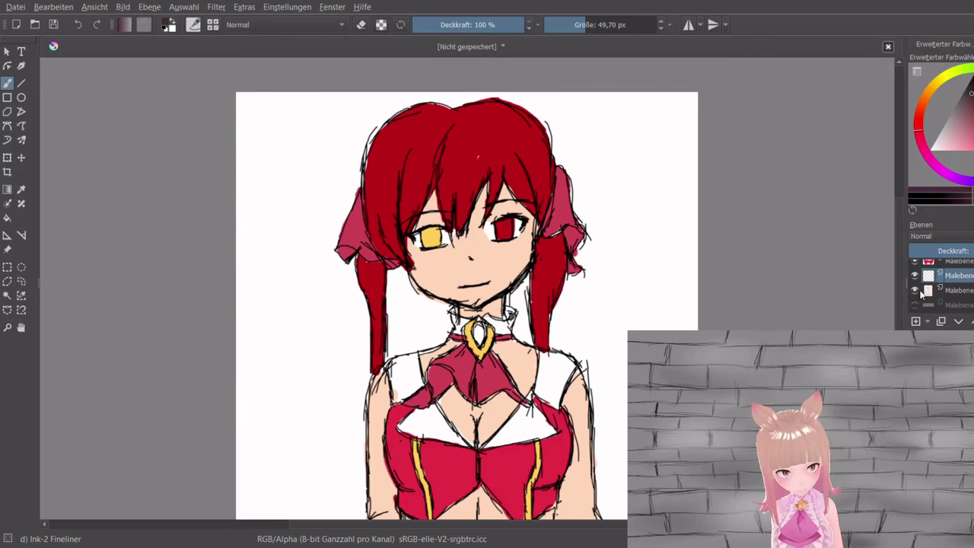
pyautogui.moveTo(499, 333)
pyautogui.mouseDown()
pyautogui.moveTo(496, 323)
pyautogui.moveTo(508, 327)
pyautogui.moveTo(511, 313)
pyautogui.mouseUp()
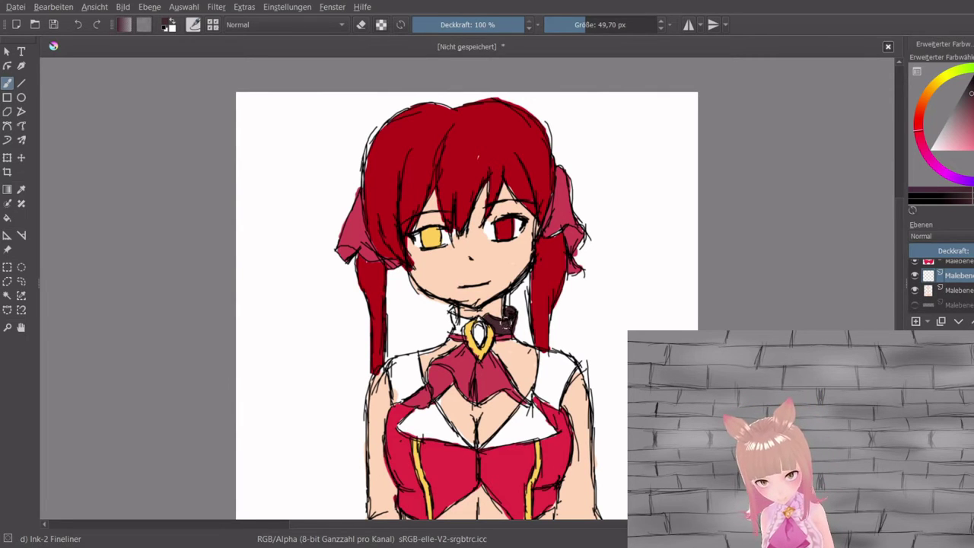
pyautogui.moveTo(449, 329)
pyautogui.mouseDown()
pyautogui.moveTo(461, 326)
pyautogui.moveTo(456, 317)
pyautogui.moveTo(455, 344)
pyautogui.moveTo(426, 364)
pyautogui.moveTo(426, 379)
pyautogui.moveTo(454, 344)
pyautogui.mouseUp()
pyautogui.moveTo(461, 392)
pyautogui.mouseDown()
pyautogui.moveTo(468, 433)
pyautogui.moveTo(502, 415)
pyautogui.moveTo(479, 441)
pyautogui.moveTo(501, 397)
pyautogui.moveTo(464, 414)
pyautogui.moveTo(497, 409)
pyautogui.moveTo(530, 356)
pyautogui.moveTo(516, 370)
pyautogui.moveTo(520, 385)
pyautogui.moveTo(527, 351)
pyautogui.moveTo(515, 403)
pyautogui.mouseUp()
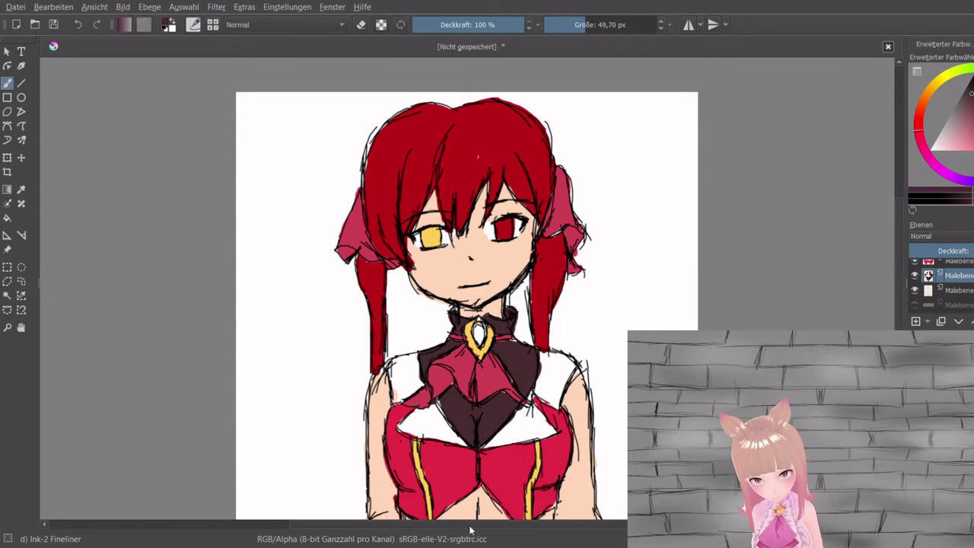
# Paint the midriff below the red top and both arms dark brown on the undershirt layer.
pyautogui.click(470, 526)
pyautogui.moveTo(475, 499)
pyautogui.mouseDown()
pyautogui.moveTo(435, 518)
pyautogui.moveTo(501, 508)
pyautogui.moveTo(486, 507)
pyautogui.mouseUp()
pyautogui.moveTo(905, 279); pyautogui.dragTo(899, 296)
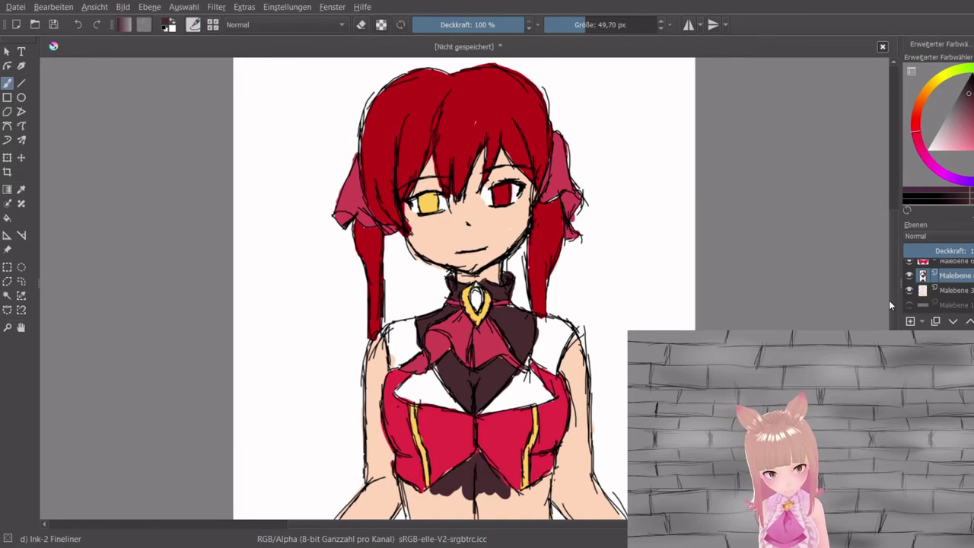
pyautogui.scroll(-3, 890, 304)
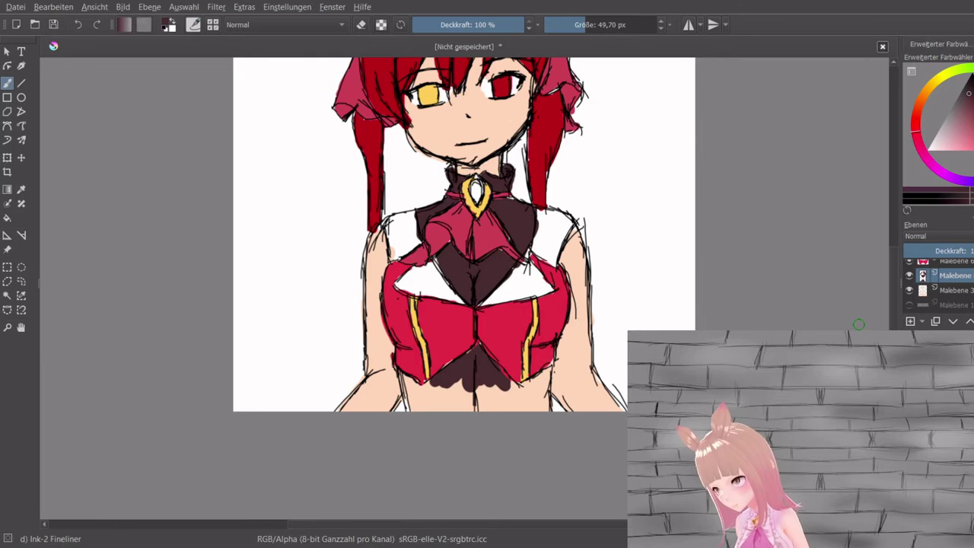
pyautogui.moveTo(381, 245)
pyautogui.mouseDown()
pyautogui.moveTo(376, 278)
pyautogui.moveTo(373, 241)
pyautogui.moveTo(380, 369)
pyautogui.moveTo(376, 287)
pyautogui.moveTo(388, 358)
pyautogui.moveTo(381, 392)
pyautogui.moveTo(387, 380)
pyautogui.moveTo(397, 400)
pyautogui.moveTo(402, 388)
pyautogui.moveTo(355, 408)
pyautogui.moveTo(377, 353)
pyautogui.moveTo(370, 313)
pyautogui.moveTo(389, 412)
pyautogui.moveTo(410, 381)
pyautogui.moveTo(420, 421)
pyautogui.moveTo(448, 382)
pyautogui.moveTo(424, 386)
pyautogui.moveTo(460, 393)
pyautogui.moveTo(471, 407)
pyautogui.moveTo(507, 386)
pyautogui.moveTo(509, 410)
pyautogui.moveTo(534, 419)
pyautogui.moveTo(551, 376)
pyautogui.moveTo(537, 395)
pyautogui.moveTo(524, 382)
pyautogui.moveTo(522, 396)
pyautogui.moveTo(547, 423)
pyautogui.moveTo(543, 378)
pyautogui.moveTo(553, 366)
pyautogui.moveTo(486, 398)
pyautogui.moveTo(481, 346)
pyautogui.moveTo(432, 391)
pyautogui.moveTo(431, 380)
pyautogui.moveTo(461, 404)
pyautogui.mouseUp()
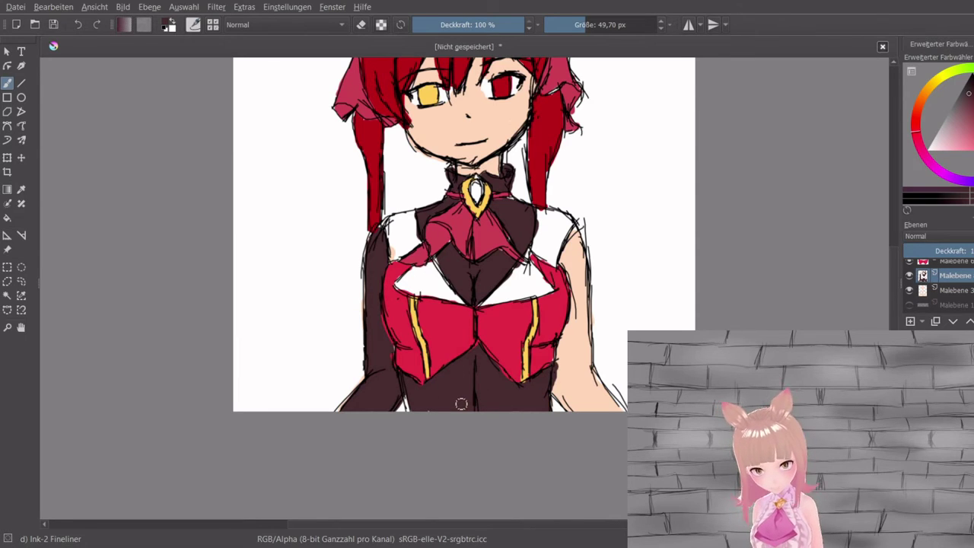
pyautogui.moveTo(574, 283)
pyautogui.mouseDown()
pyautogui.moveTo(569, 251)
pyautogui.moveTo(576, 322)
pyautogui.moveTo(563, 358)
pyautogui.moveTo(571, 404)
pyautogui.moveTo(595, 409)
pyautogui.moveTo(605, 381)
pyautogui.moveTo(583, 391)
pyautogui.moveTo(580, 250)
pyautogui.mouseUp()
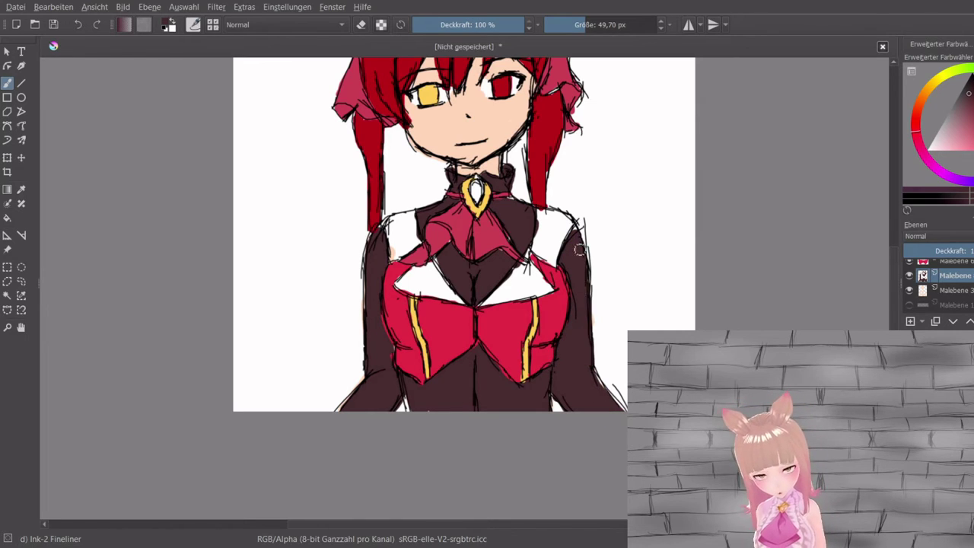
# Erase the dark brown from the right-hand arm and the left-hand upper arm with a 107.51 px eraser, and lower the undershirt layer's opacity.
pyautogui.click(597, 26)
pyautogui.click(361, 25)
pyautogui.moveTo(586, 280)
pyautogui.mouseDown()
pyautogui.moveTo(579, 250)
pyautogui.moveTo(585, 359)
pyautogui.moveTo(571, 361)
pyautogui.moveTo(568, 330)
pyautogui.moveTo(567, 389)
pyautogui.moveTo(588, 418)
pyautogui.moveTo(613, 404)
pyautogui.mouseUp()
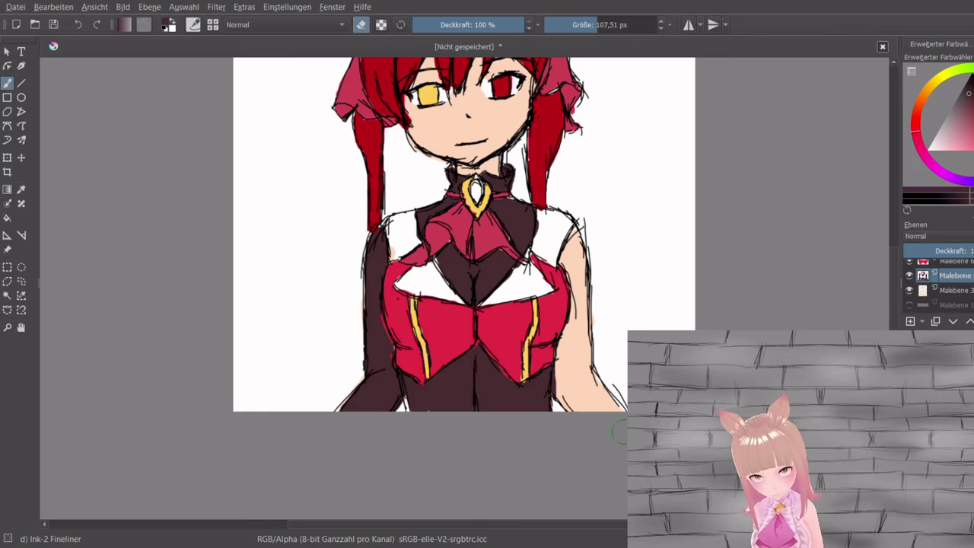
pyautogui.moveTo(380, 262)
pyautogui.mouseDown()
pyautogui.moveTo(376, 229)
pyautogui.moveTo(370, 372)
pyautogui.moveTo(379, 410)
pyautogui.moveTo(386, 397)
pyautogui.moveTo(377, 356)
pyautogui.moveTo(354, 415)
pyautogui.mouseUp()
pyautogui.hotkey('ctrl', 'z')
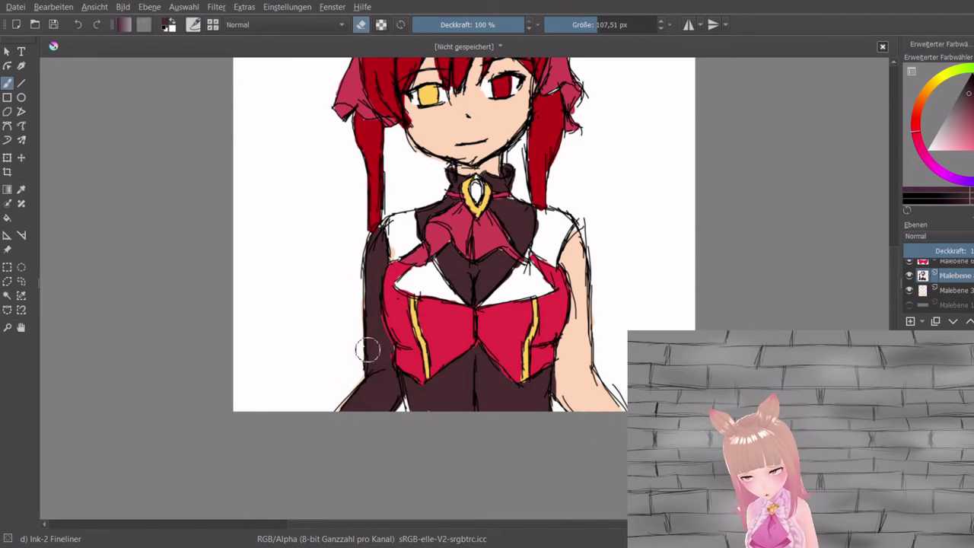
pyautogui.click(376, 359)
pyautogui.moveTo(376, 359)
pyautogui.mouseDown()
pyautogui.moveTo(377, 315)
pyautogui.moveTo(367, 263)
pyautogui.moveTo(384, 250)
pyautogui.moveTo(371, 293)
pyautogui.mouseUp()
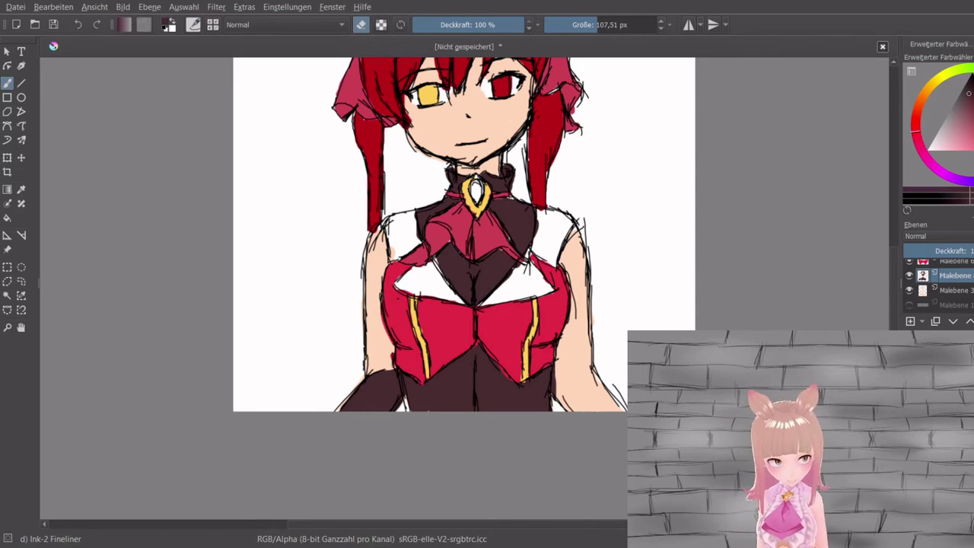
pyautogui.click(972, 251)
pyautogui.hotkey('ctrl', 'z')
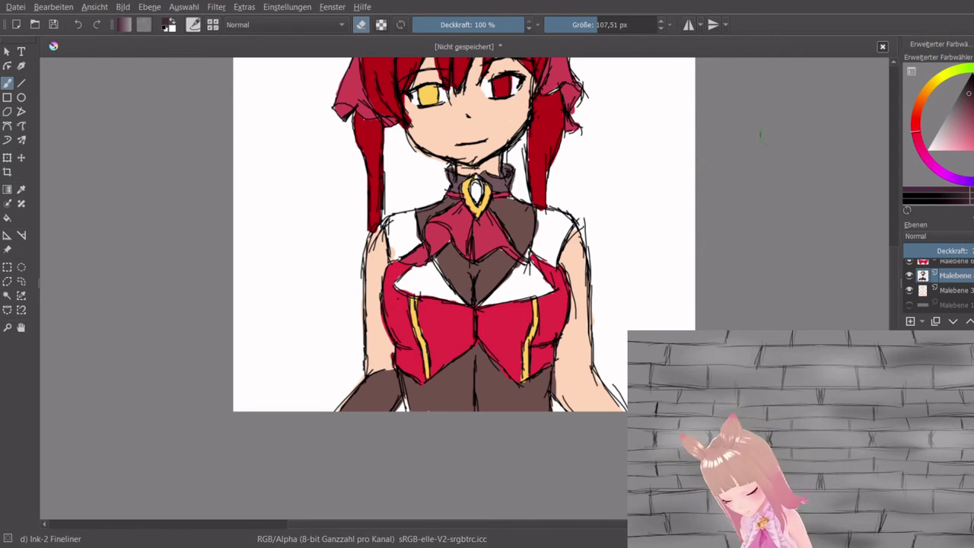
# Shade the right-hand iris dark maroon and the left-hand iris dark gold on a new layer with a 14.73 px brush.
pyautogui.press('e')
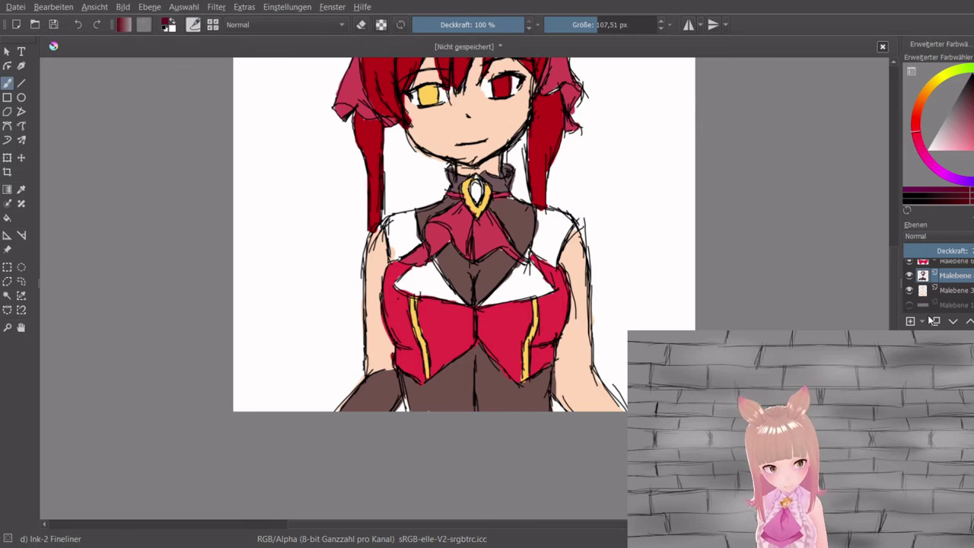
pyautogui.scroll(3, 944, 286)
pyautogui.click(962, 298)
pyautogui.click(910, 321)
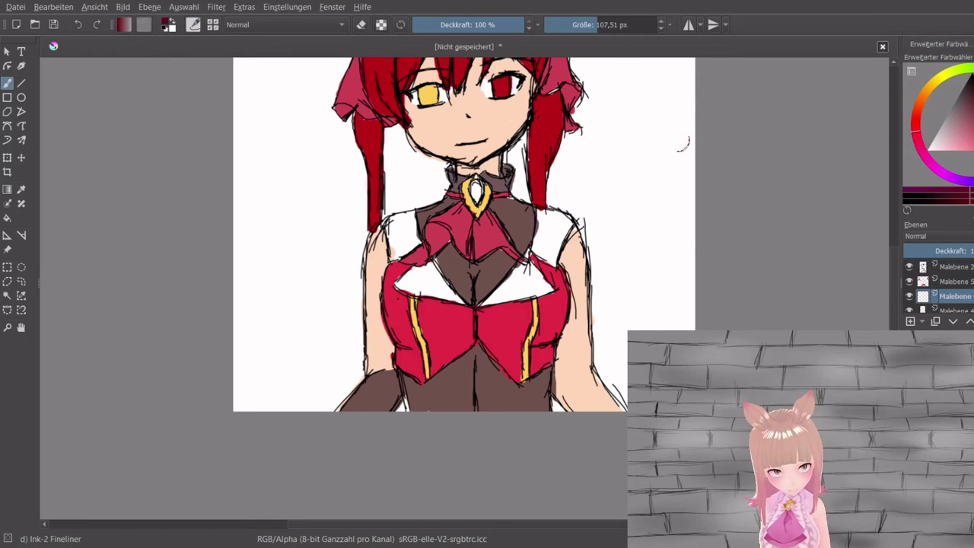
pyautogui.click(571, 25)
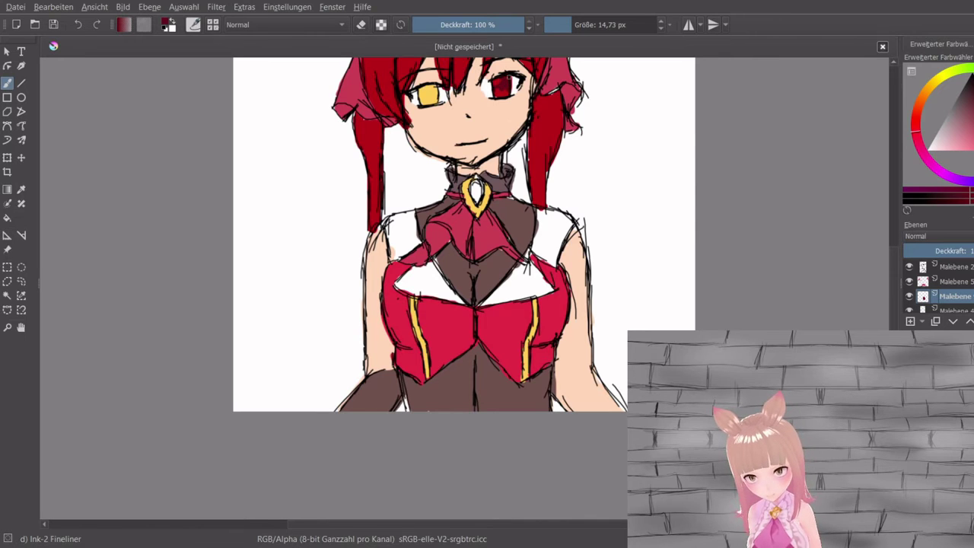
pyautogui.keyDown('ctrl'); pyautogui.click(429, 95); pyautogui.keyUp('ctrl')
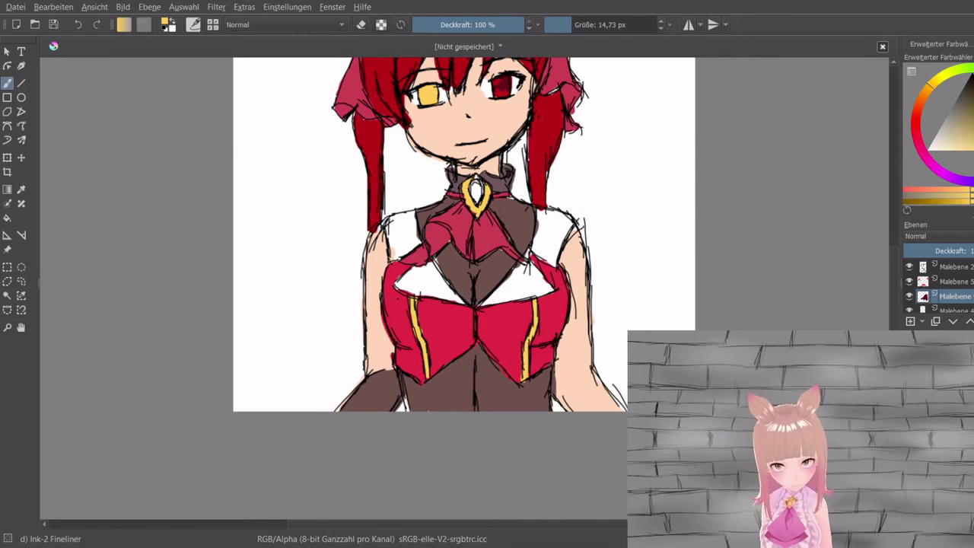
pyautogui.click(972, 125)
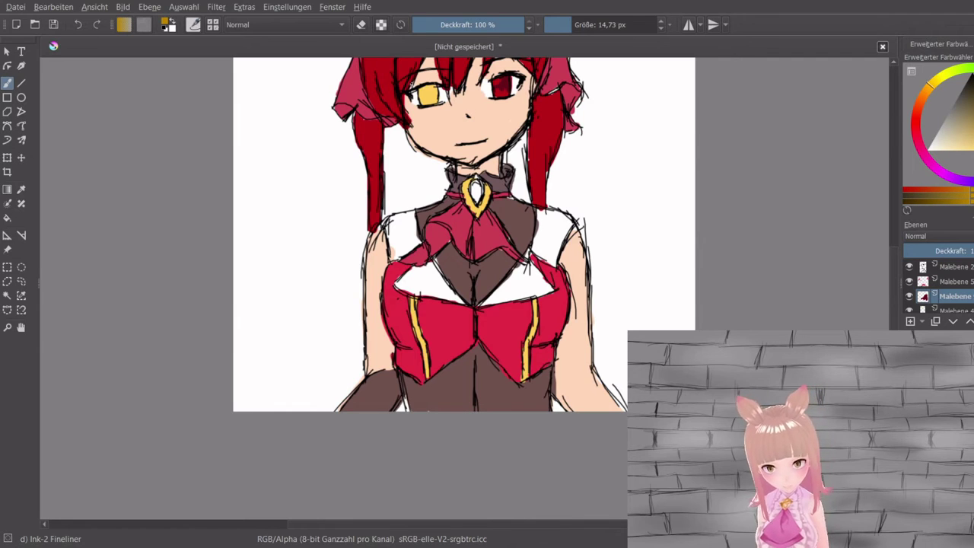
pyautogui.moveTo(424, 96); pyautogui.dragTo(432, 86)
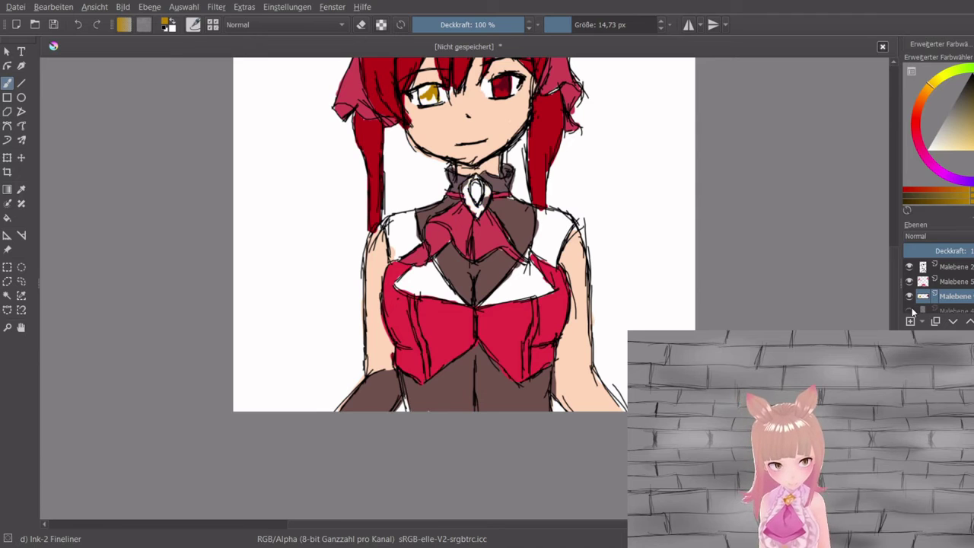
# Check which layers hold the yellow details and the dark red hair, toggling the hair layer's visibility.
pyautogui.click(948, 310)
pyautogui.press('e')
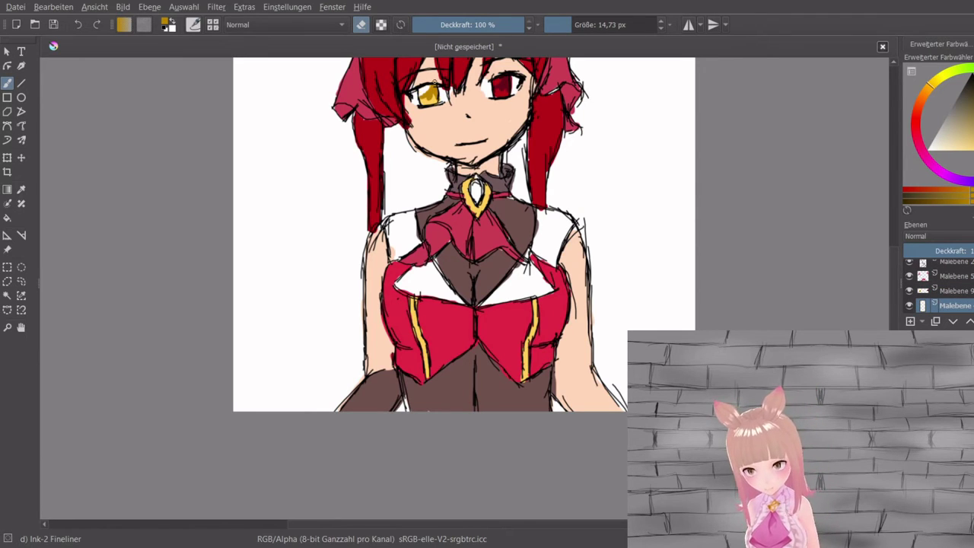
pyautogui.click(930, 278)
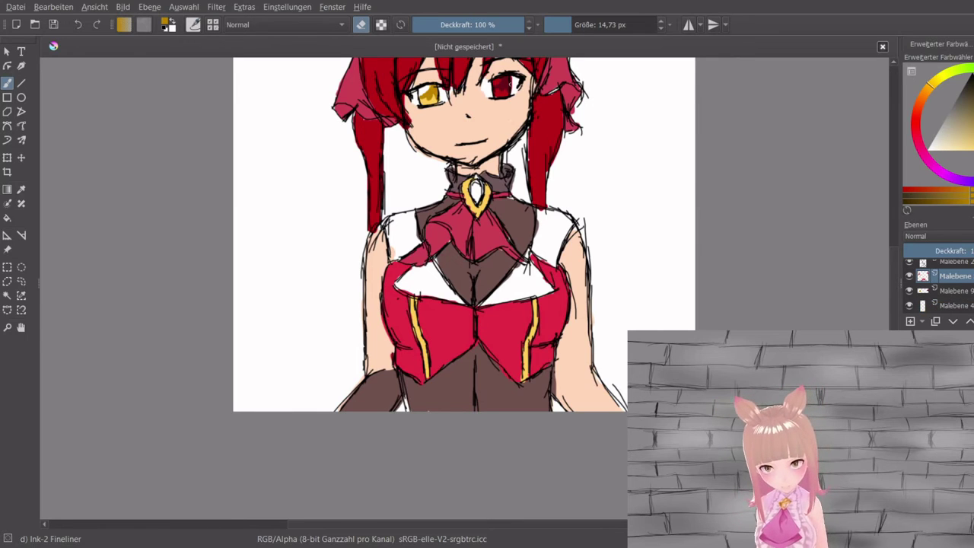
pyautogui.scroll(-2, 923, 283)
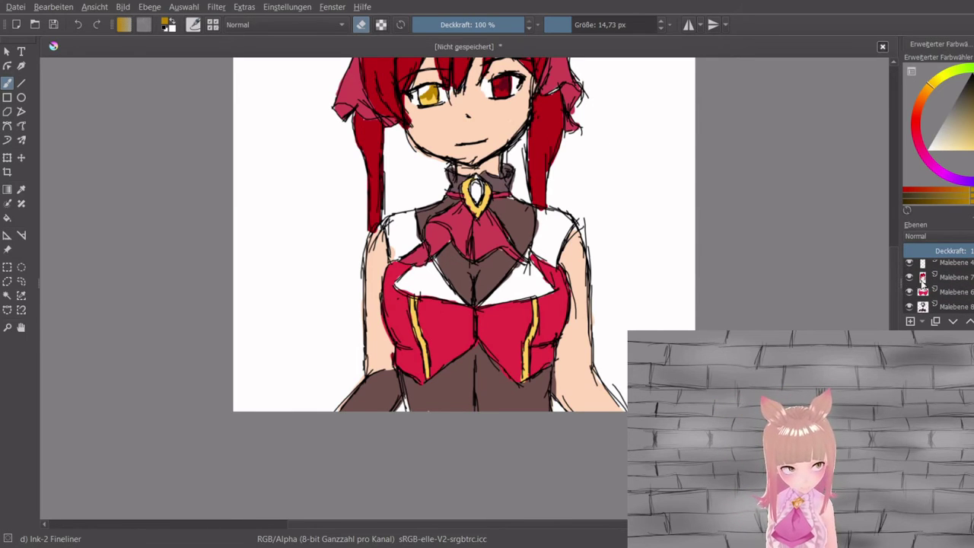
pyautogui.click(919, 279)
pyautogui.click(911, 277)
pyautogui.click(911, 277)
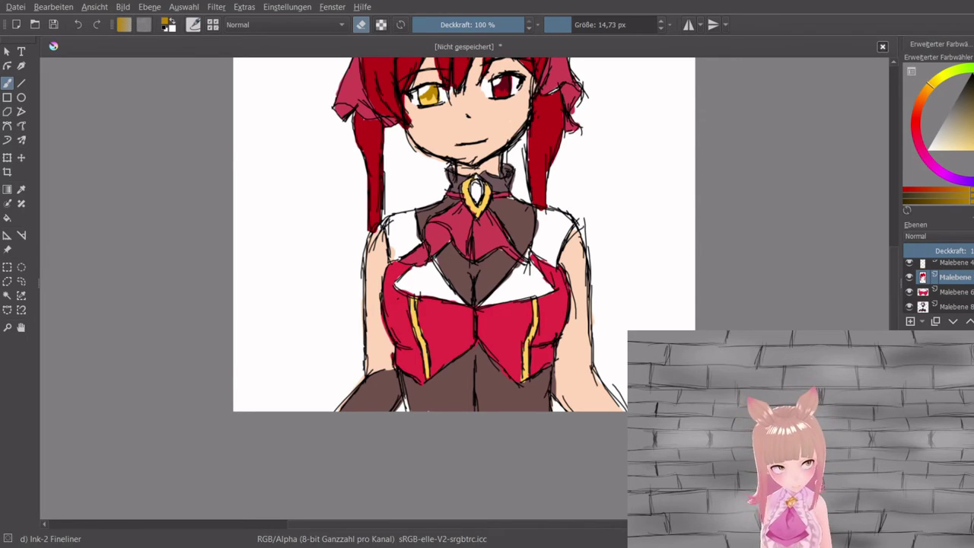
# Paint the brooch's gem deep blue on a new layer above the hair layer with the 14.73 px brush.
pyautogui.click(911, 320)
pyautogui.press('e')
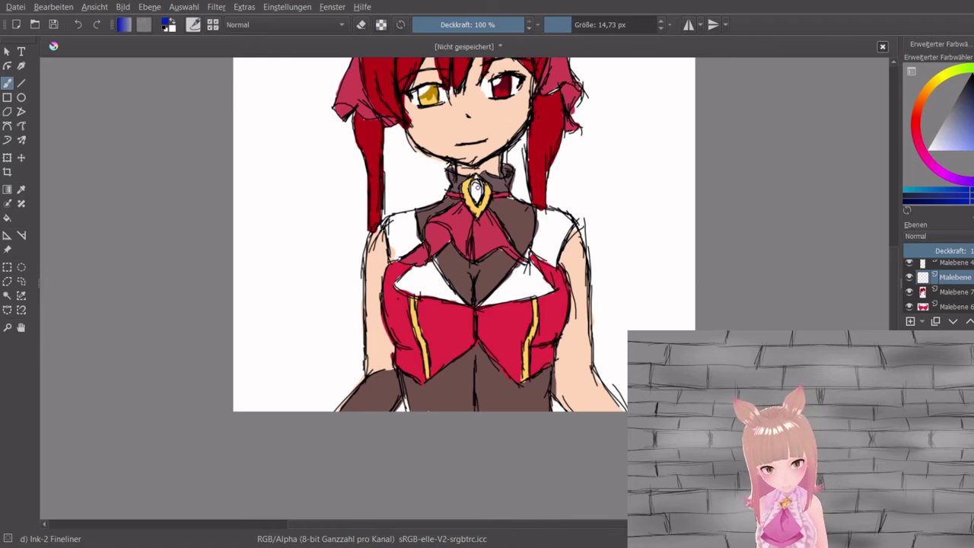
pyautogui.moveTo(477, 193); pyautogui.dragTo(476, 181)
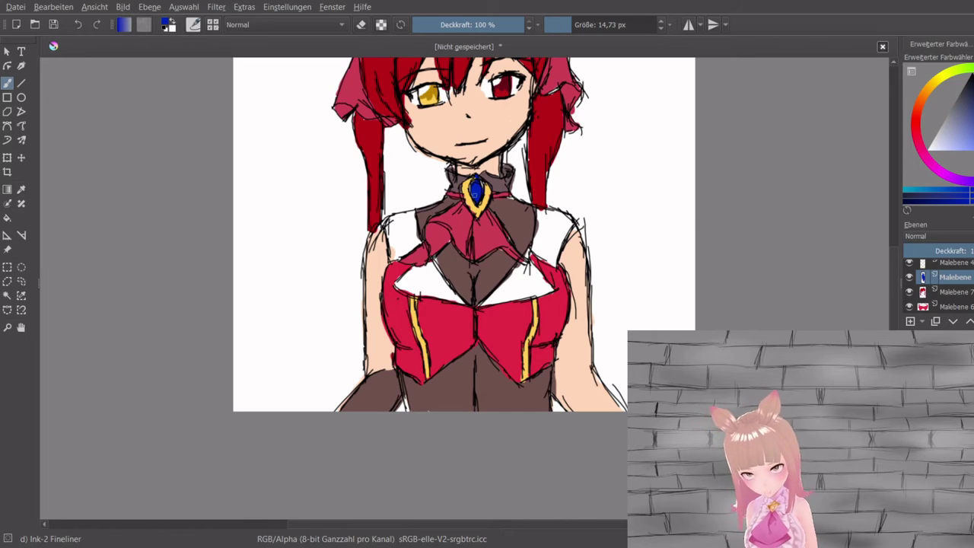
# Erase the stray sketch lines along the jaw and chin on the line-art layer with the 14.73 px eraser.
pyautogui.scroll(2, 944, 282)
pyautogui.click(953, 267)
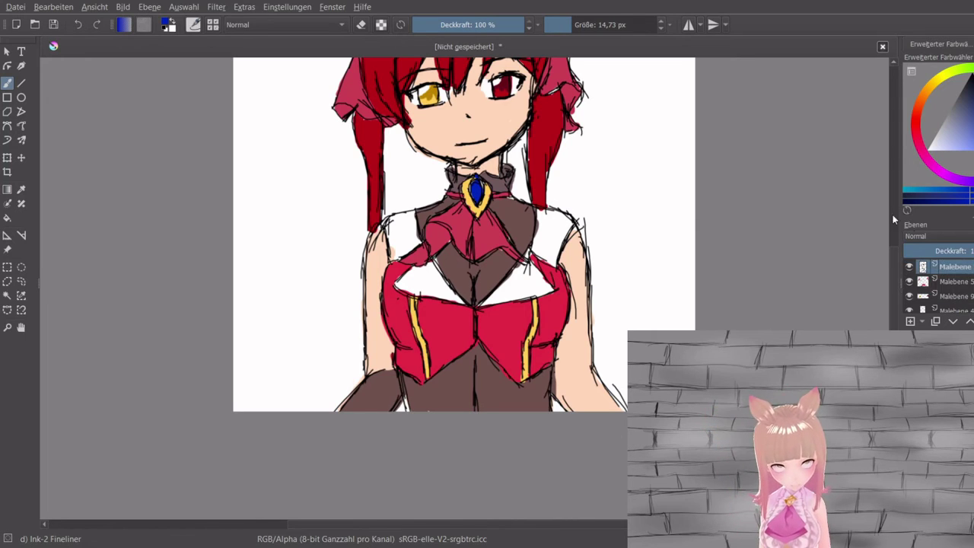
pyautogui.press('e')
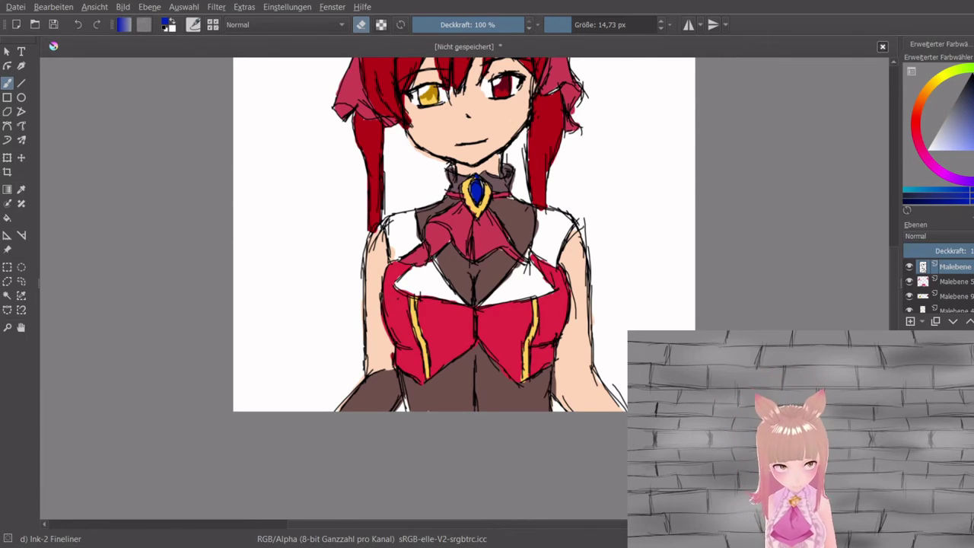
pyautogui.moveTo(898, 264); pyautogui.dragTo(901, 230)
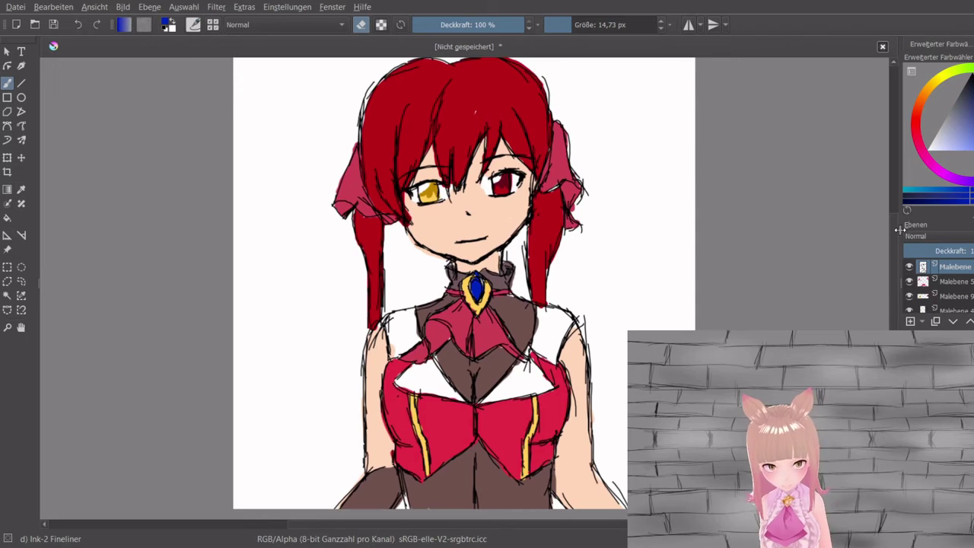
# Paint a near-black shadow band across the red top on a new layer below the line art with a 91.73 px brush, and reduce its opacity.
pyautogui.click(964, 86)
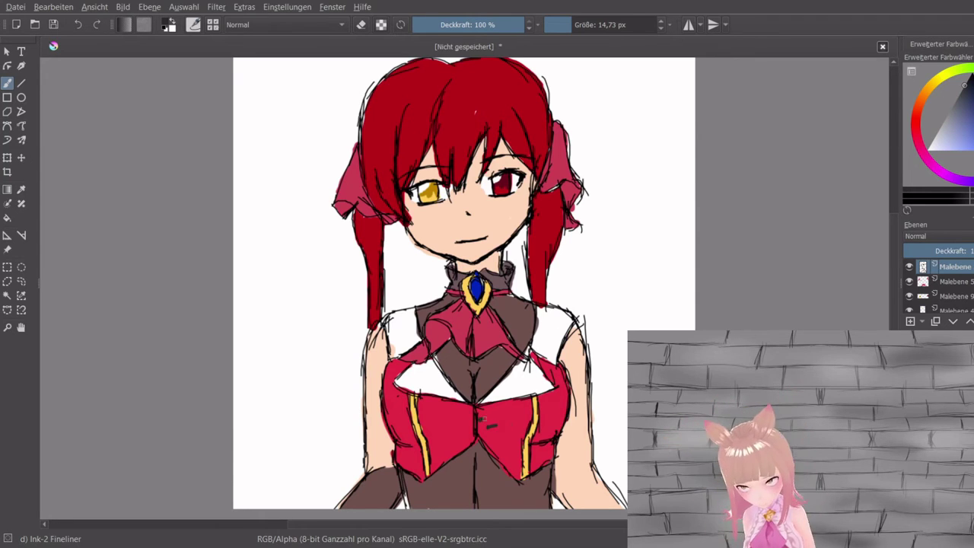
pyautogui.hotkey('ctrl', 'z')
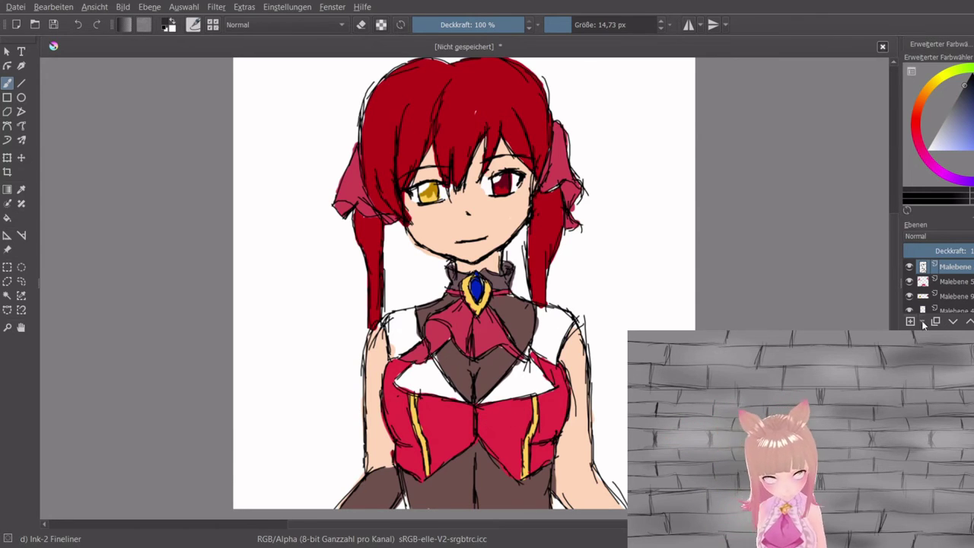
pyautogui.click(911, 321)
pyautogui.moveTo(955, 267); pyautogui.dragTo(961, 284)
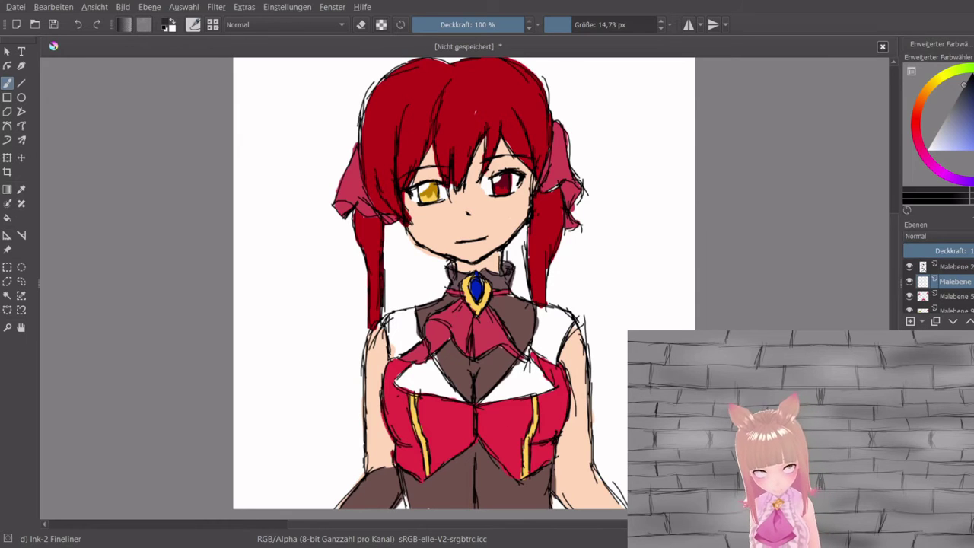
pyautogui.click(596, 26)
pyautogui.moveTo(487, 424)
pyautogui.mouseDown()
pyautogui.moveTo(545, 421)
pyautogui.moveTo(560, 404)
pyautogui.moveTo(539, 430)
pyautogui.moveTo(425, 427)
pyautogui.moveTo(396, 414)
pyautogui.moveTo(403, 433)
pyautogui.moveTo(419, 436)
pyautogui.moveTo(532, 430)
pyautogui.mouseUp()
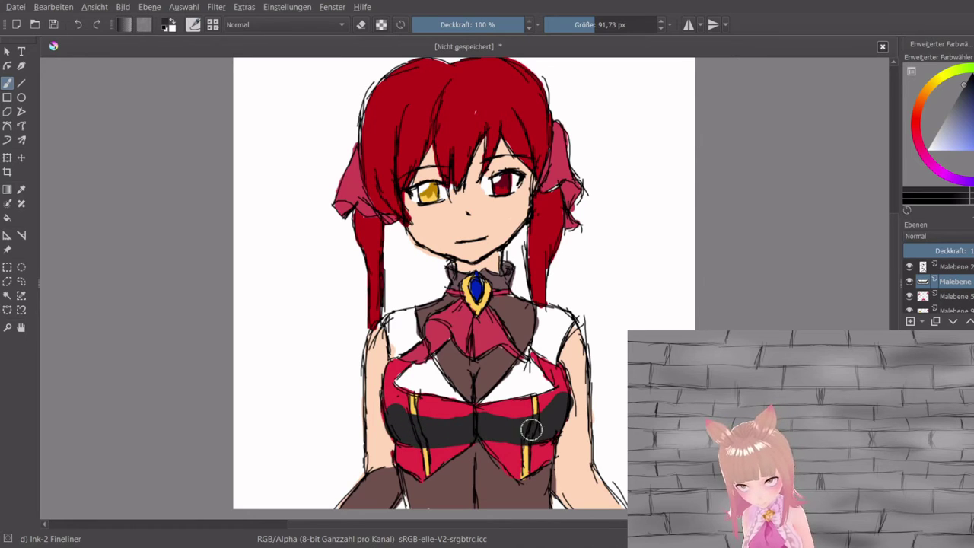
pyautogui.click(973, 251)
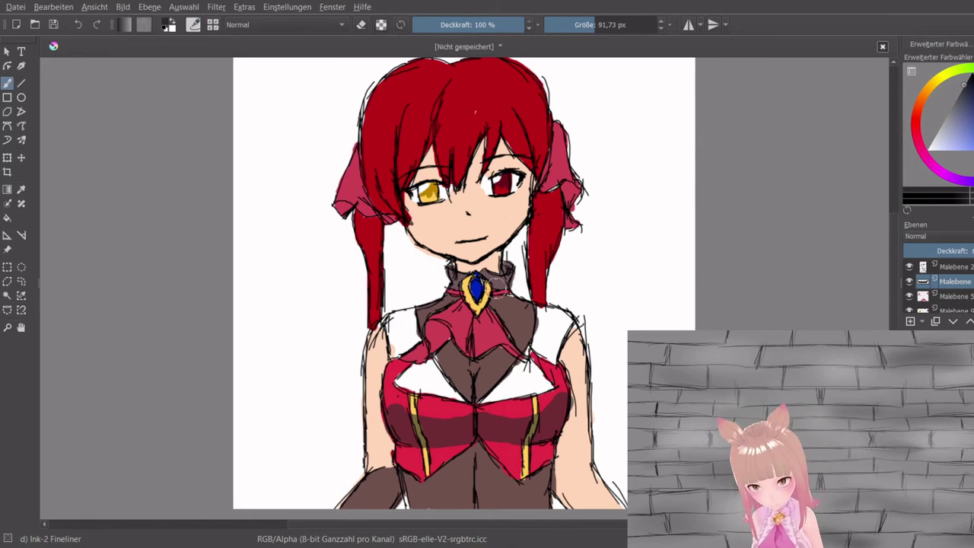
# Add shadows to the cravat and the chest area beneath it on the shadow layer, trimming with the eraser.
pyautogui.moveTo(445, 330)
pyautogui.mouseDown()
pyautogui.moveTo(437, 339)
pyautogui.moveTo(492, 356)
pyautogui.mouseUp()
pyautogui.click(362, 24)
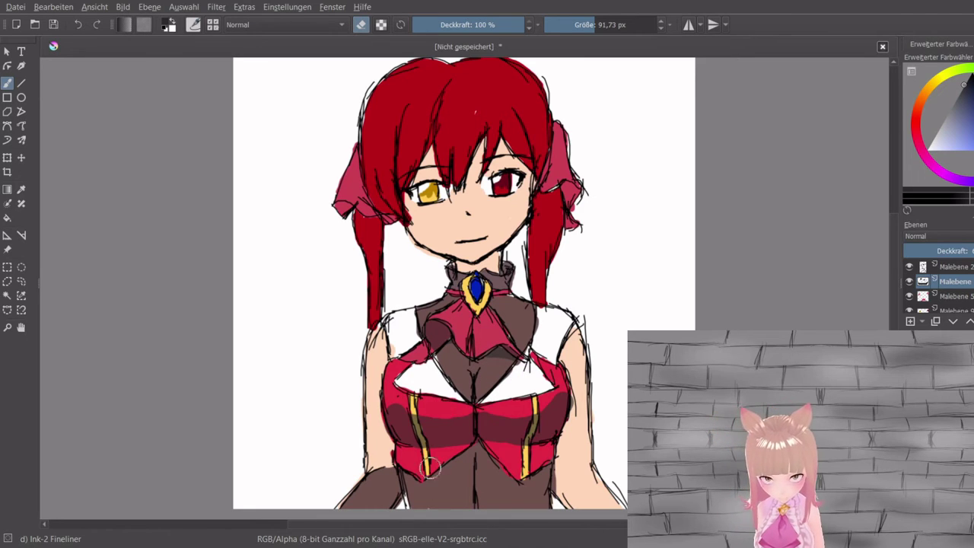
pyautogui.click(363, 26)
# Paint shadows along the jaw, on the neck and under the fringe with the Ink-2 Fineliner at 47.74 px.
pyautogui.moveTo(601, 26); pyautogui.dragTo(585, 28)
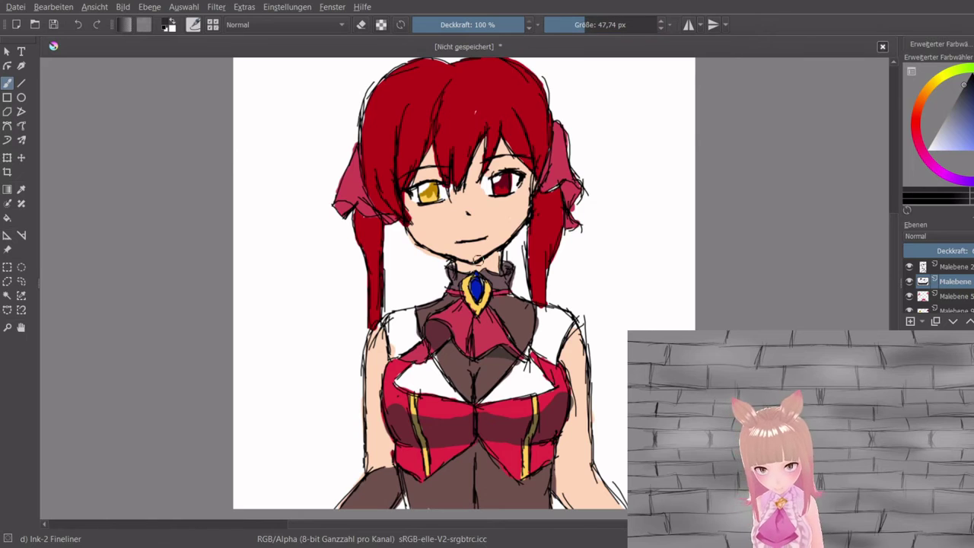
pyautogui.moveTo(489, 263)
pyautogui.mouseDown()
pyautogui.moveTo(503, 288)
pyautogui.moveTo(494, 251)
pyautogui.moveTo(482, 260)
pyautogui.moveTo(498, 255)
pyautogui.moveTo(502, 282)
pyautogui.moveTo(475, 261)
pyautogui.moveTo(522, 224)
pyautogui.mouseUp()
pyautogui.moveTo(480, 257)
pyautogui.mouseDown()
pyautogui.moveTo(502, 245)
pyautogui.moveTo(529, 205)
pyautogui.mouseUp()
pyautogui.moveTo(478, 147); pyautogui.dragTo(481, 145)
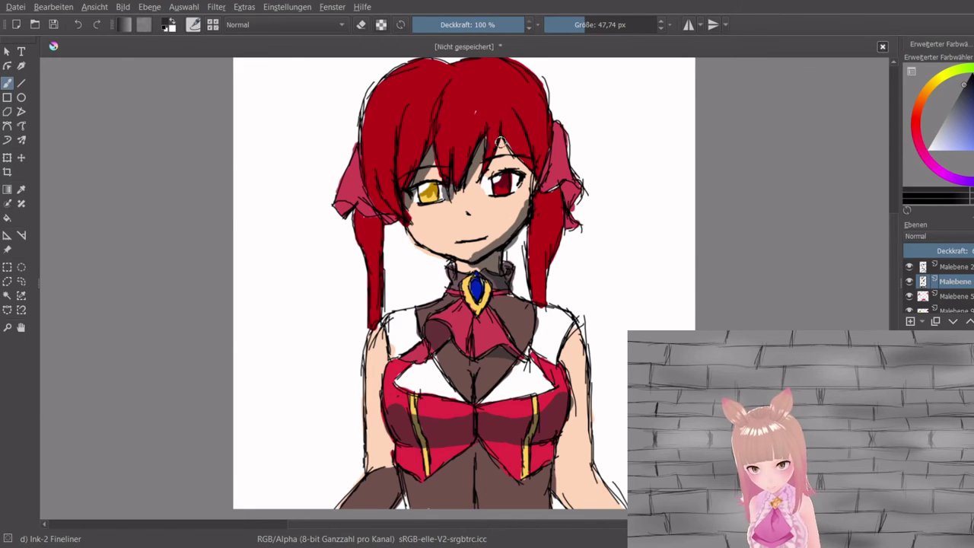
# Paint dark shadow strands in the hair and both ponytails, and shade the inner edge of the arm beside the top.
pyautogui.moveTo(507, 138)
pyautogui.mouseDown()
pyautogui.moveTo(532, 136)
pyautogui.moveTo(535, 158)
pyautogui.moveTo(518, 114)
pyautogui.moveTo(464, 152)
pyautogui.moveTo(425, 114)
pyautogui.moveTo(407, 181)
pyautogui.mouseUp()
pyautogui.moveTo(398, 125); pyautogui.dragTo(405, 208)
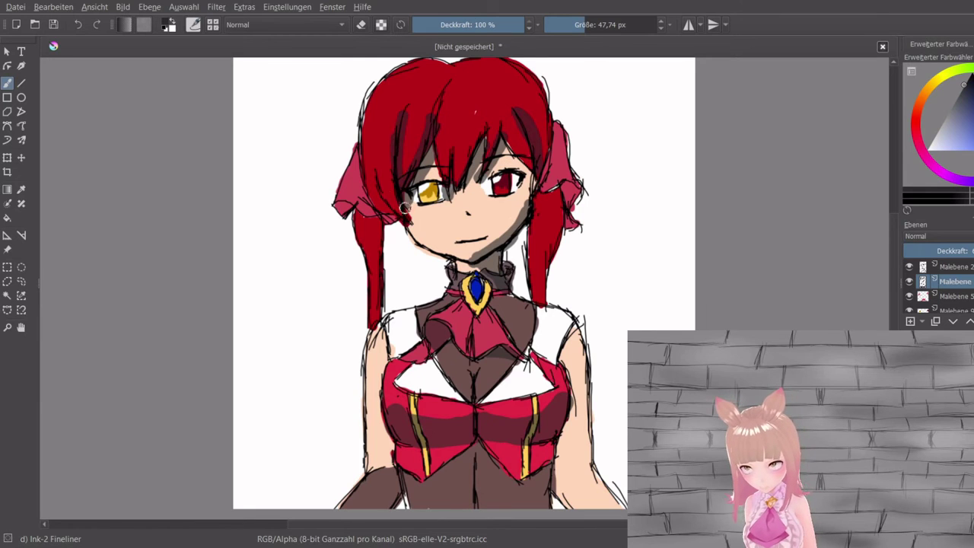
pyautogui.moveTo(378, 124); pyautogui.dragTo(380, 185)
pyautogui.moveTo(548, 196); pyautogui.dragTo(538, 303)
pyautogui.moveTo(368, 221); pyautogui.dragTo(373, 308)
pyautogui.moveTo(569, 424)
pyautogui.mouseDown()
pyautogui.moveTo(561, 476)
pyautogui.moveTo(572, 505)
pyautogui.mouseUp()
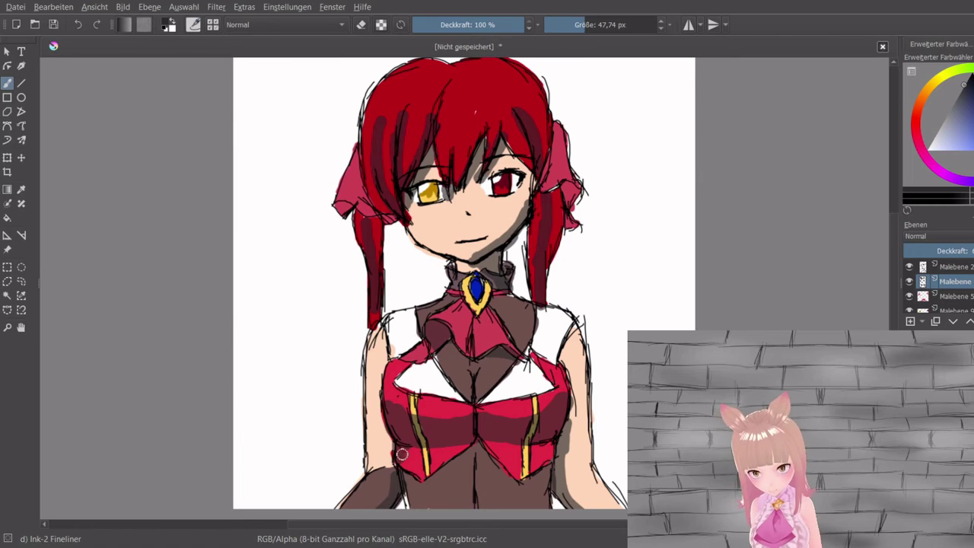
# Soften the shadows on the hair, face, top and arm with the Blender Blur brush at 62.60 px.
pyautogui.moveTo(900, 293); pyautogui.dragTo(897, 318)
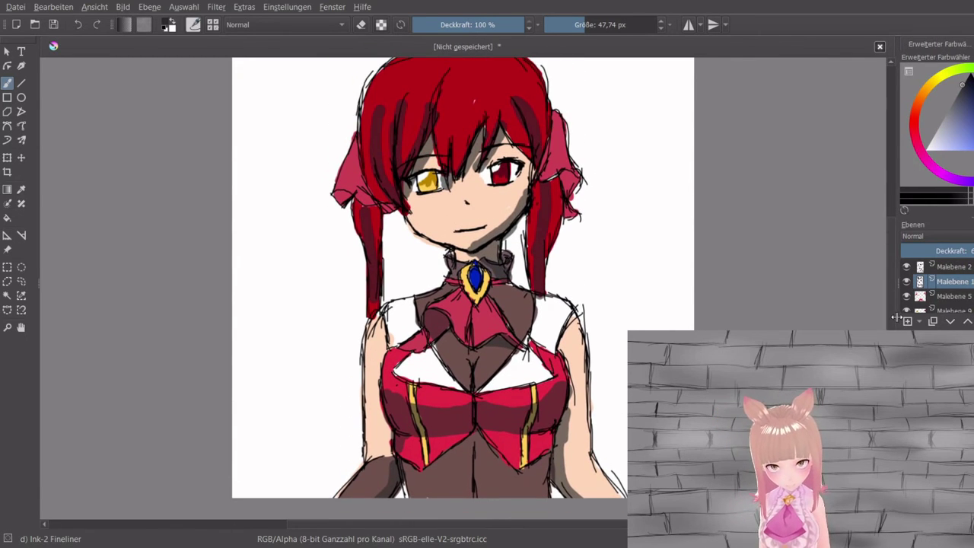
pyautogui.press('/')
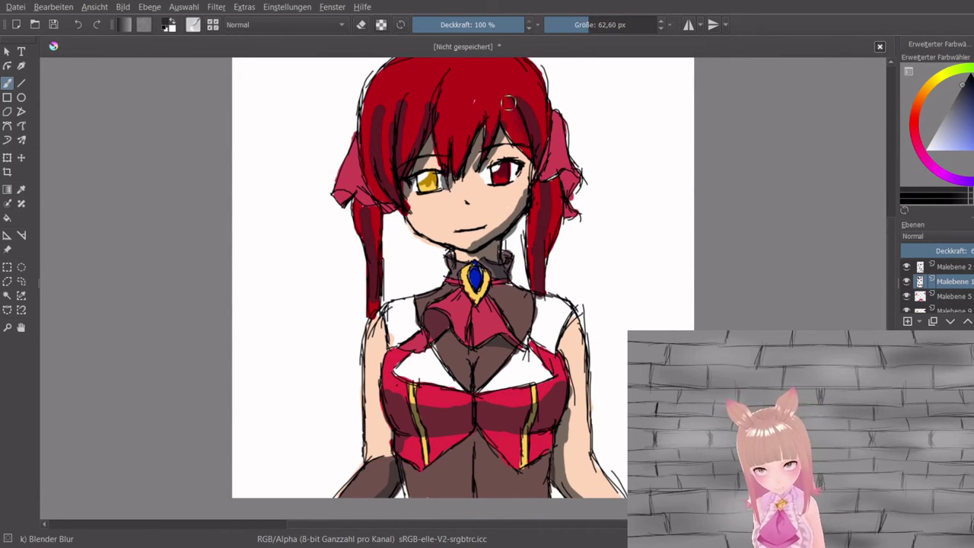
pyautogui.moveTo(552, 209); pyautogui.dragTo(546, 278)
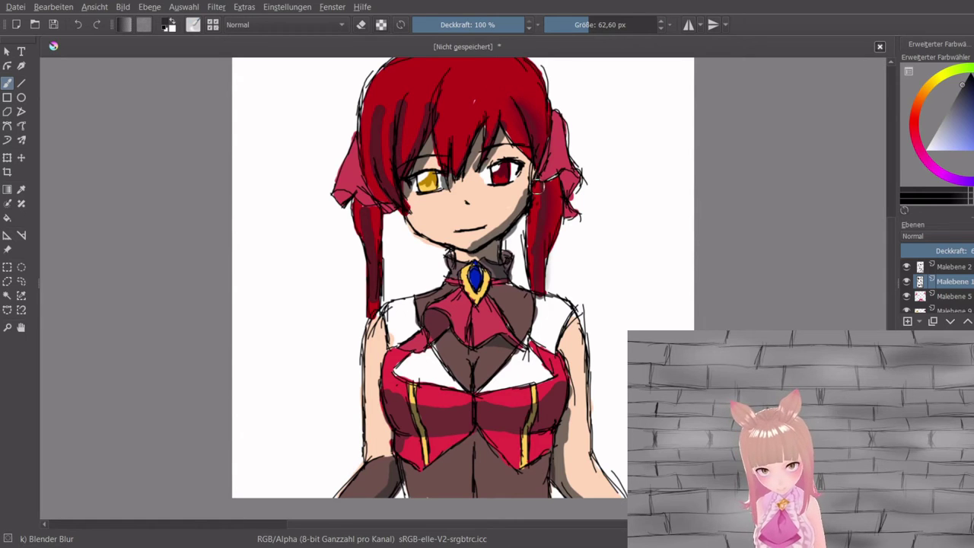
pyautogui.moveTo(488, 153); pyautogui.dragTo(458, 178)
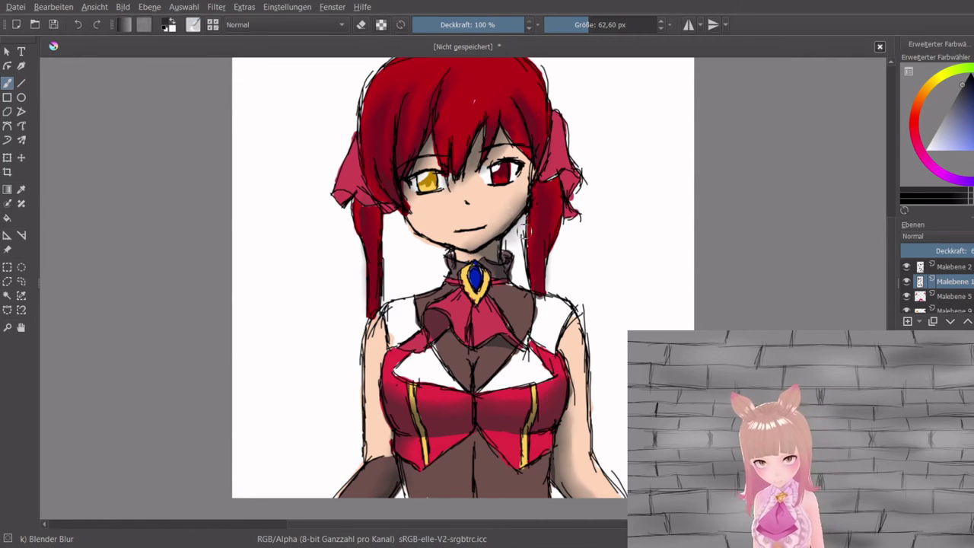
# Erase the blurred shadow that spilled onto the white gap between the neck and the ponytail, using the 47.74 px Fineliner as eraser.
pyautogui.press('/')
pyautogui.click(362, 25)
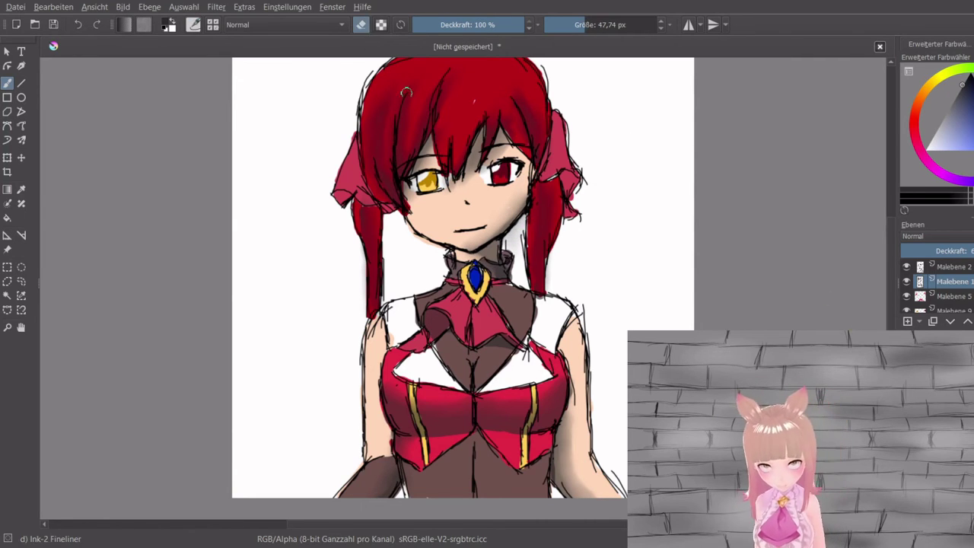
pyautogui.moveTo(516, 222)
pyautogui.mouseDown()
pyautogui.moveTo(518, 242)
pyautogui.moveTo(508, 244)
pyautogui.mouseUp()
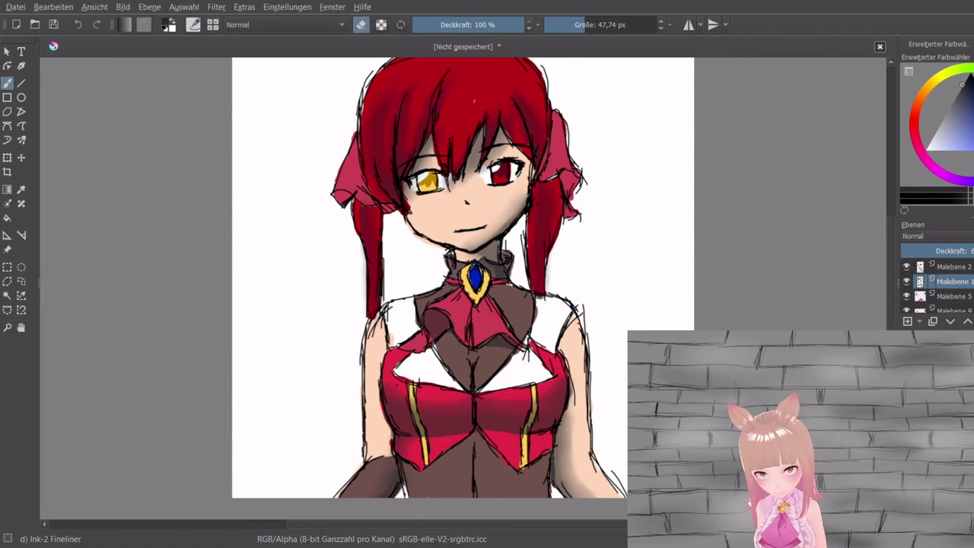
# Paint a light pink highlight band across the hair with the 70 px Dry Brushing brush and soften it with Blender Blur.
pyautogui.scroll(-2, 943, 286)
pyautogui.scroll(1, 944, 285)
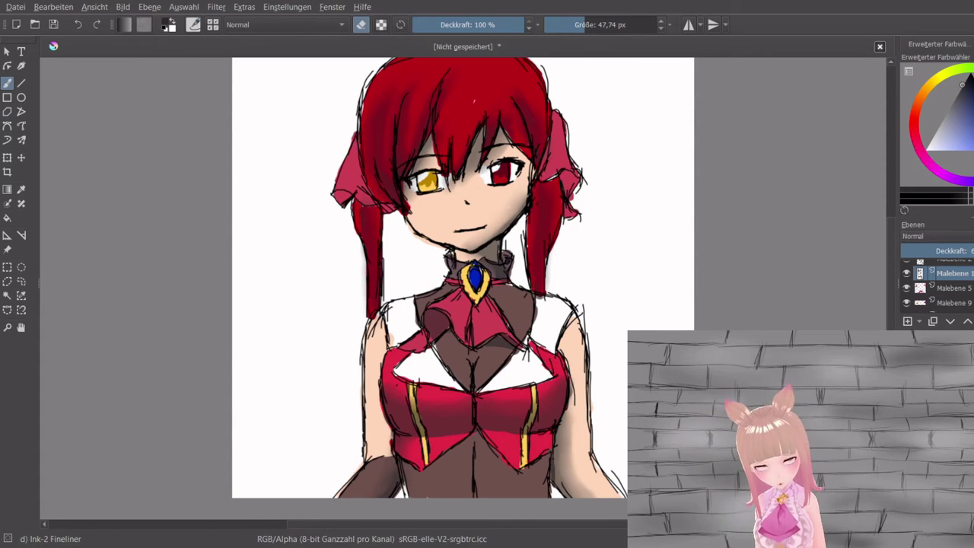
pyautogui.press('e')
pyautogui.click(930, 155)
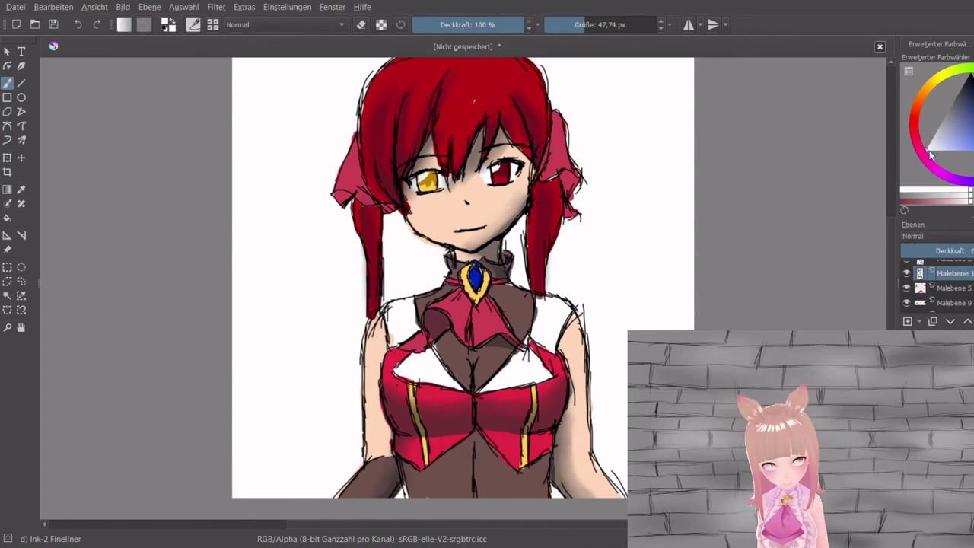
pyautogui.press('/')
pyautogui.moveTo(892, 269); pyautogui.dragTo(892, 242)
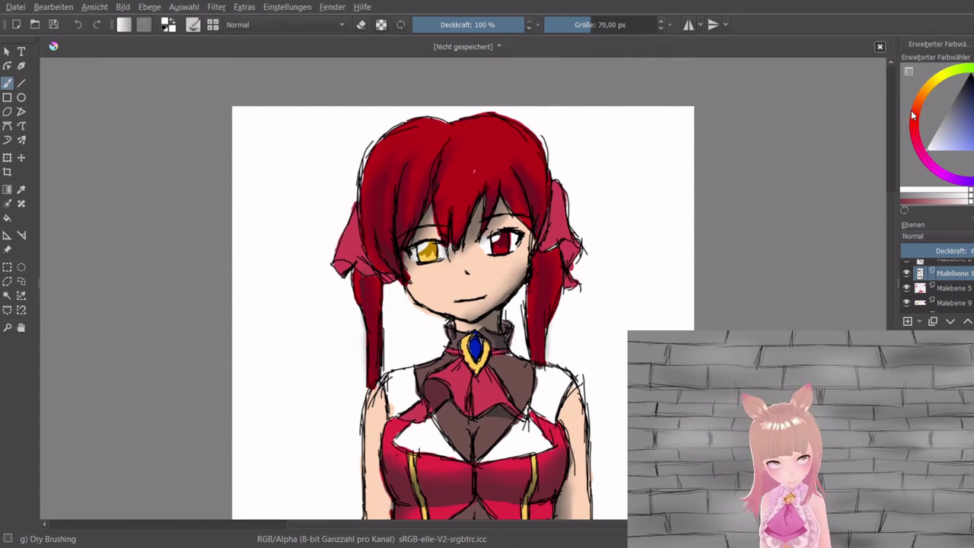
pyautogui.moveTo(913, 115); pyautogui.dragTo(914, 125)
pyautogui.moveTo(971, 145); pyautogui.dragTo(962, 151)
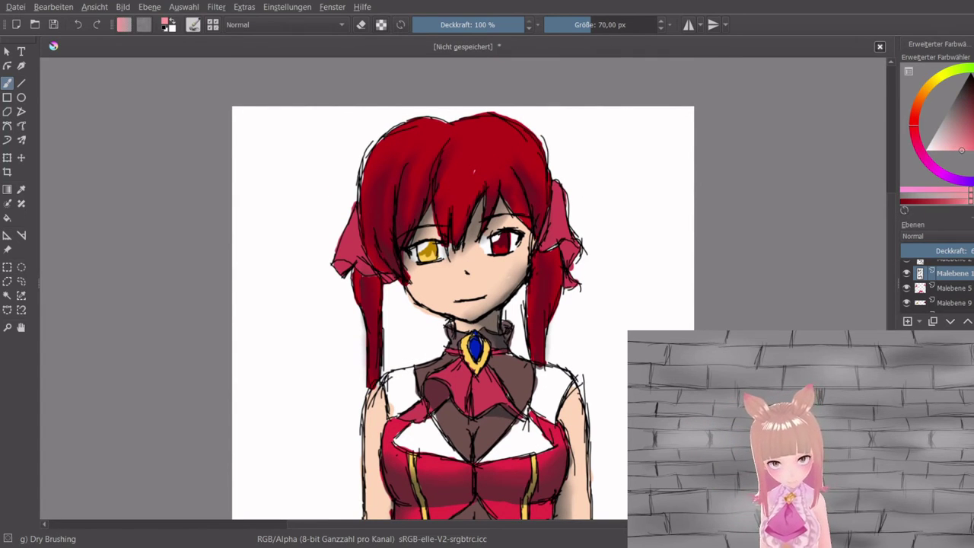
pyautogui.moveTo(365, 168)
pyautogui.mouseDown()
pyautogui.moveTo(440, 172)
pyautogui.moveTo(539, 166)
pyautogui.mouseUp()
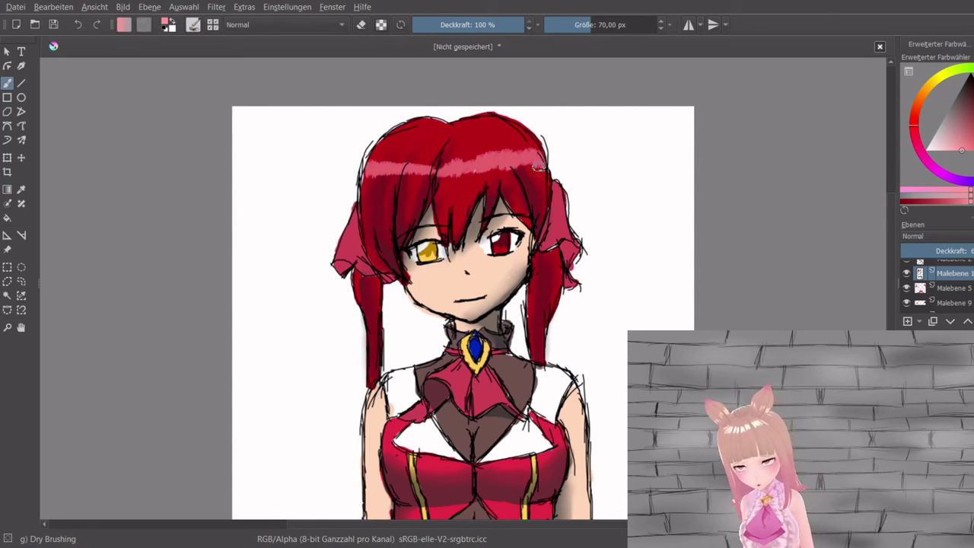
pyautogui.press('/')
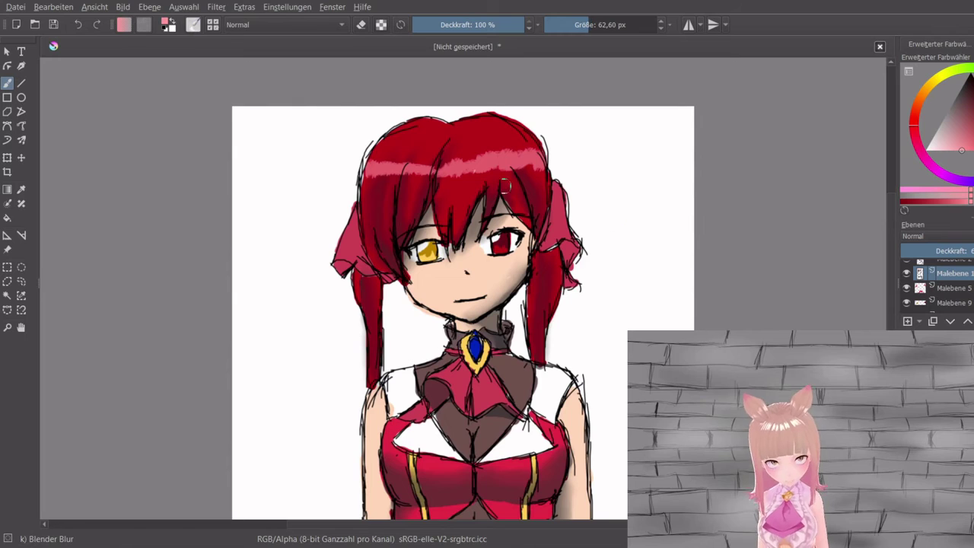
pyautogui.moveTo(370, 168)
pyautogui.mouseDown()
pyautogui.moveTo(394, 180)
pyautogui.moveTo(382, 162)
pyautogui.moveTo(469, 157)
pyautogui.moveTo(425, 150)
pyautogui.moveTo(452, 176)
pyautogui.moveTo(514, 149)
pyautogui.moveTo(486, 163)
pyautogui.moveTo(542, 167)
pyautogui.moveTo(462, 170)
pyautogui.moveTo(484, 198)
pyautogui.mouseUp()
# Add near-black shadows to the dark collar and chest area with the Fineliner and blur them with Blender Blur at 94.75 px.
pyautogui.click(618, 25)
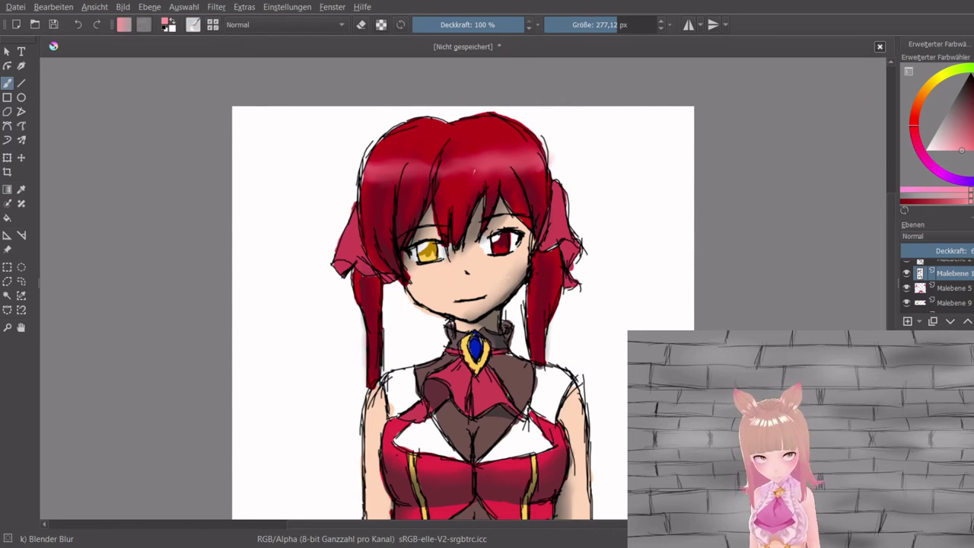
pyautogui.click(963, 86)
pyautogui.moveTo(631, 25); pyautogui.dragTo(596, 36)
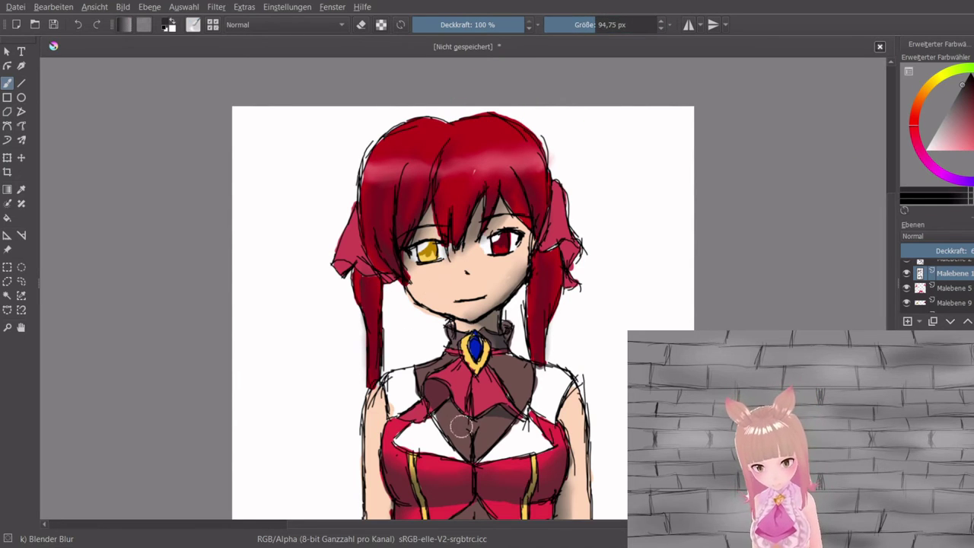
pyautogui.press('/')
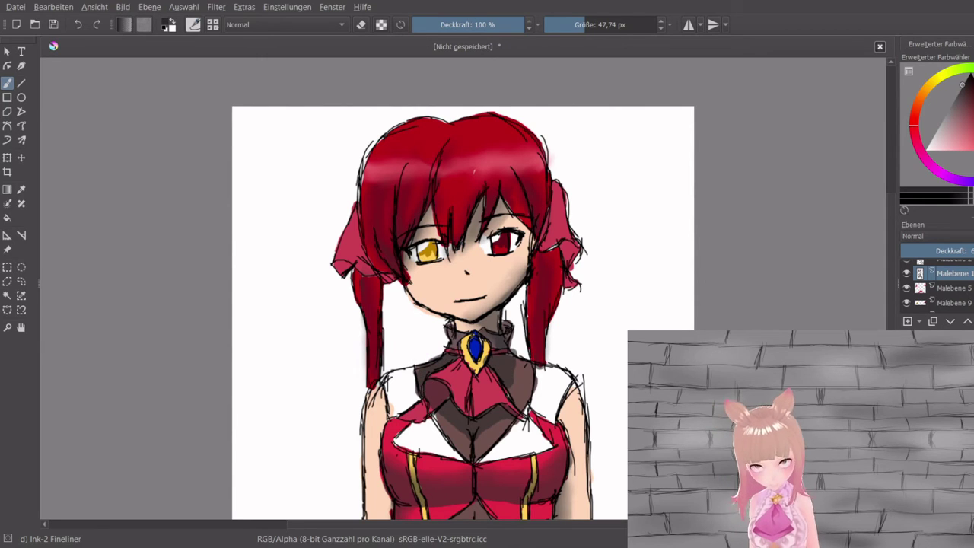
pyautogui.press('/')
pyautogui.moveTo(503, 437)
pyautogui.mouseDown()
pyautogui.moveTo(489, 429)
pyautogui.moveTo(513, 423)
pyautogui.moveTo(454, 436)
pyautogui.mouseUp()
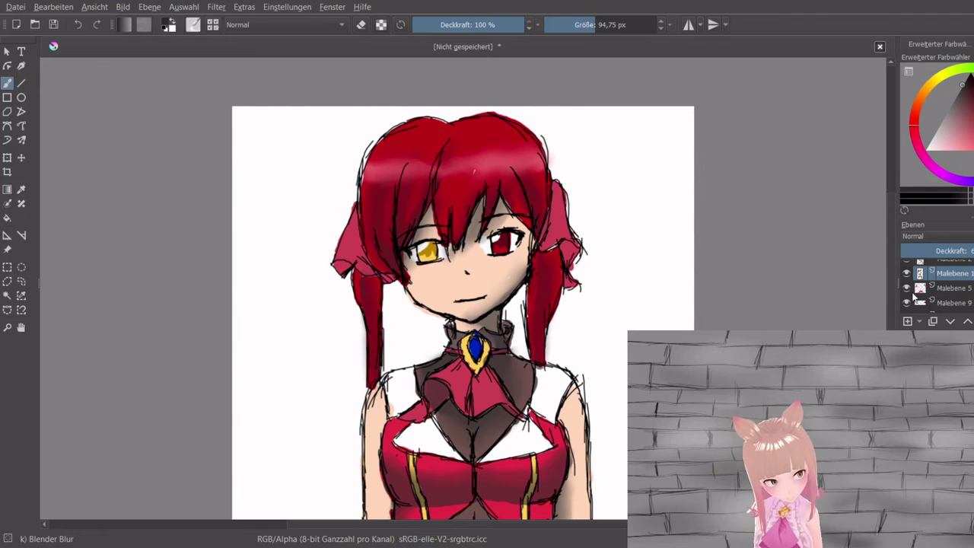
# Paint a pink blush stroke across both cheeks on a new layer with the 40 px Bristles-2 Flat Rough brush, and lower its opacity.
pyautogui.click(908, 322)
pyautogui.click(952, 138)
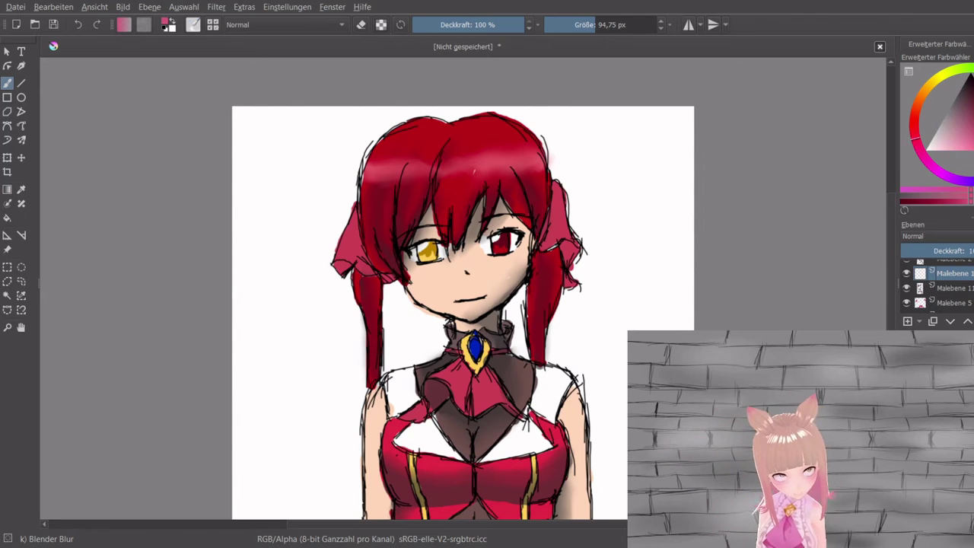
pyautogui.press('/')
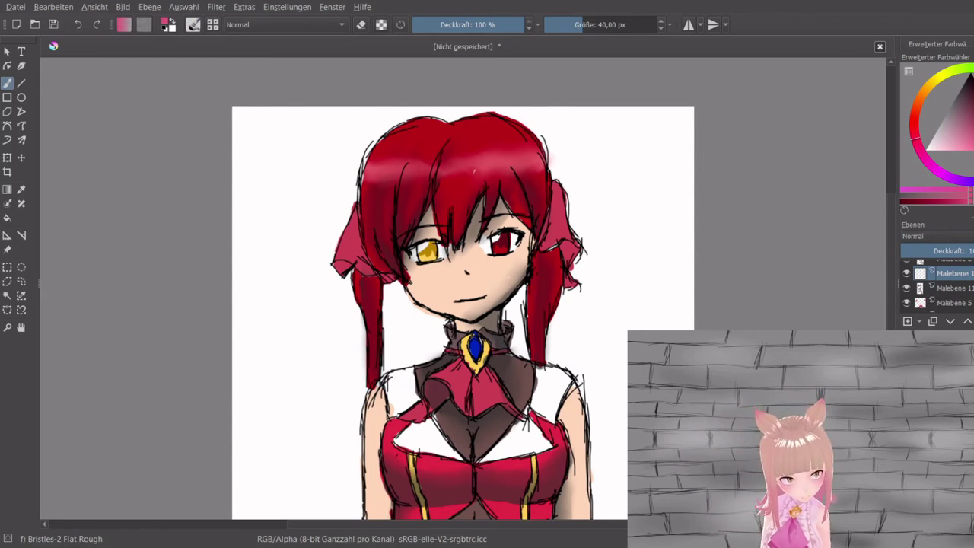
pyautogui.moveTo(449, 273); pyautogui.dragTo(518, 265)
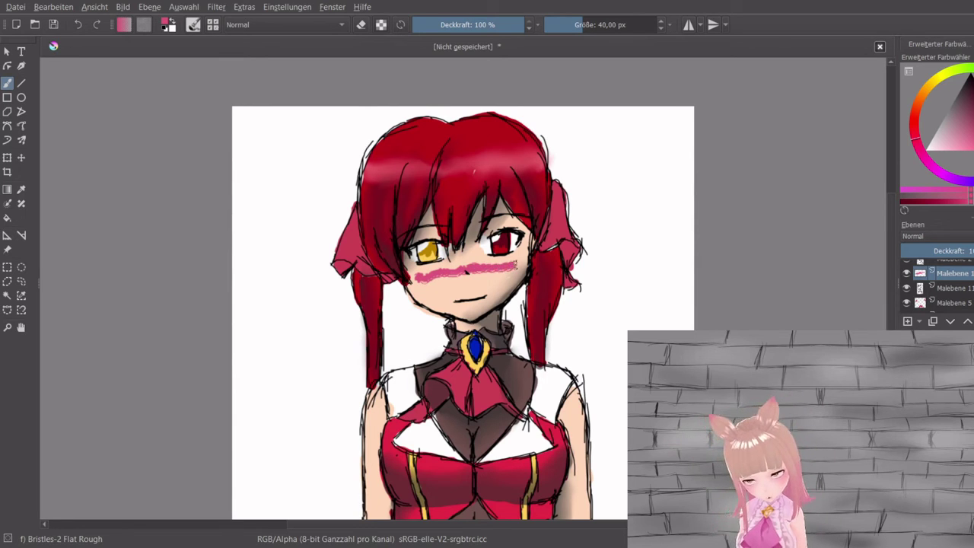
pyautogui.moveTo(967, 251); pyautogui.dragTo(965, 251)
# Blur the blush stroke into soft cheeks with the Blender Blur brush at 156.78 px.
pyautogui.press('/')
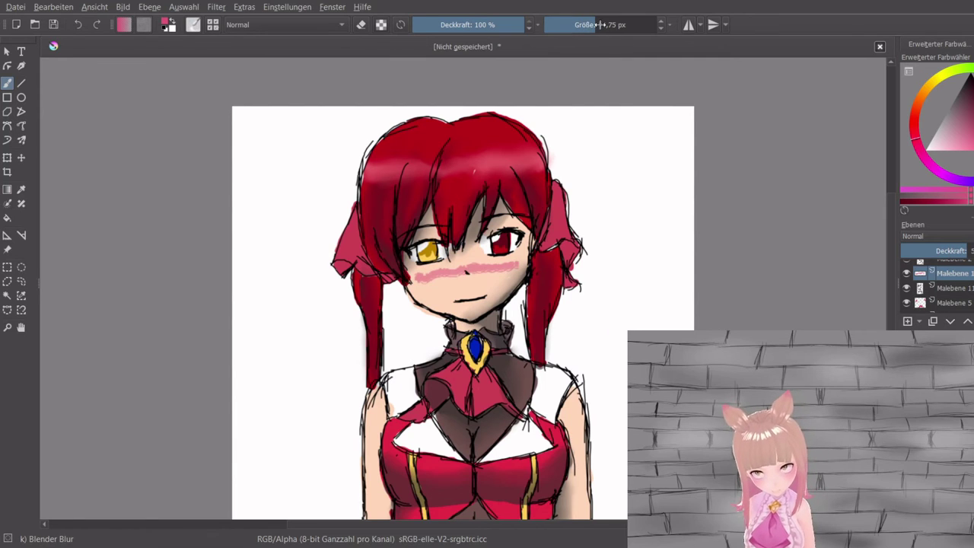
pyautogui.moveTo(446, 278)
pyautogui.mouseDown()
pyautogui.moveTo(467, 266)
pyautogui.moveTo(505, 267)
pyautogui.moveTo(471, 257)
pyautogui.mouseUp()
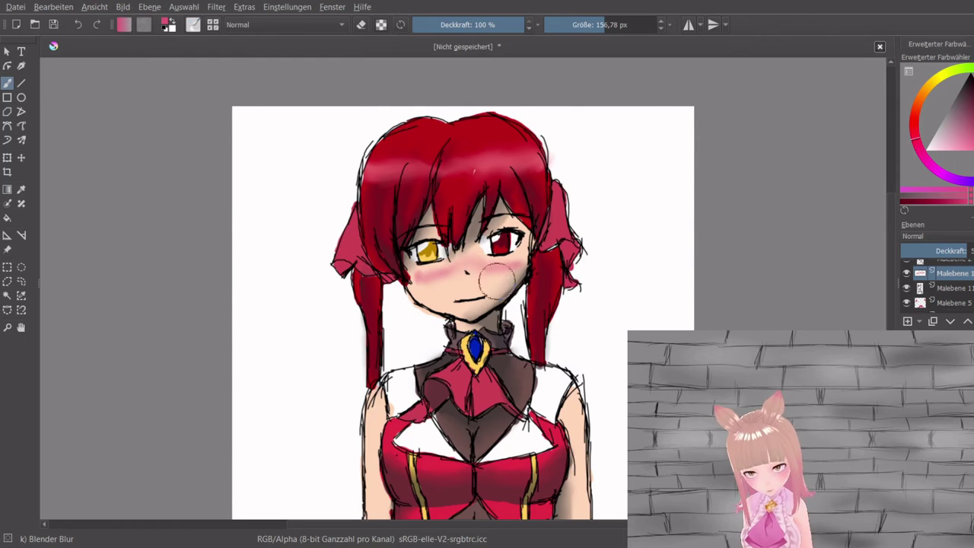
pyautogui.moveTo(427, 280); pyautogui.dragTo(429, 282)
pyautogui.moveTo(529, 262); pyautogui.dragTo(518, 266)
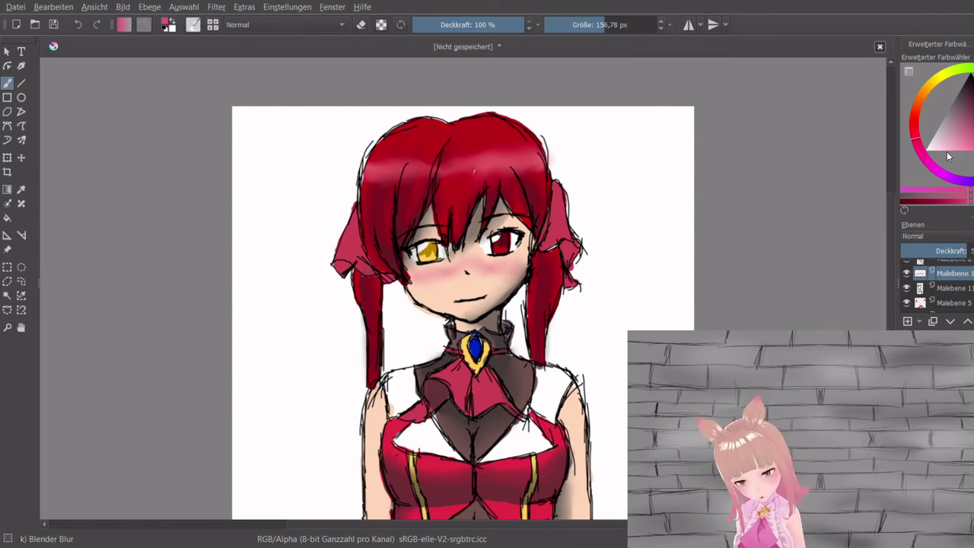
# Add a new layer directly below the line art and set up a black Ink-2 Fineliner at 5 px.
pyautogui.press('d')
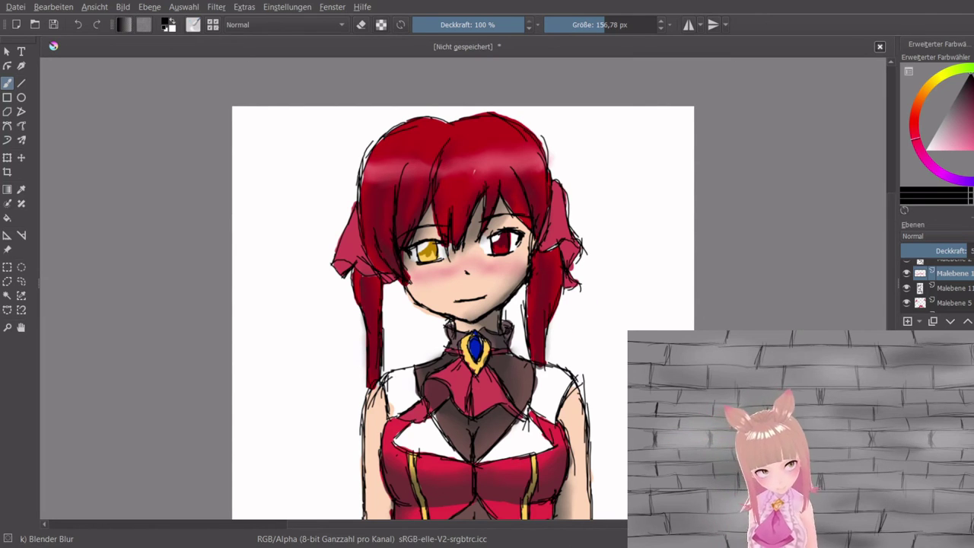
pyautogui.click(909, 321)
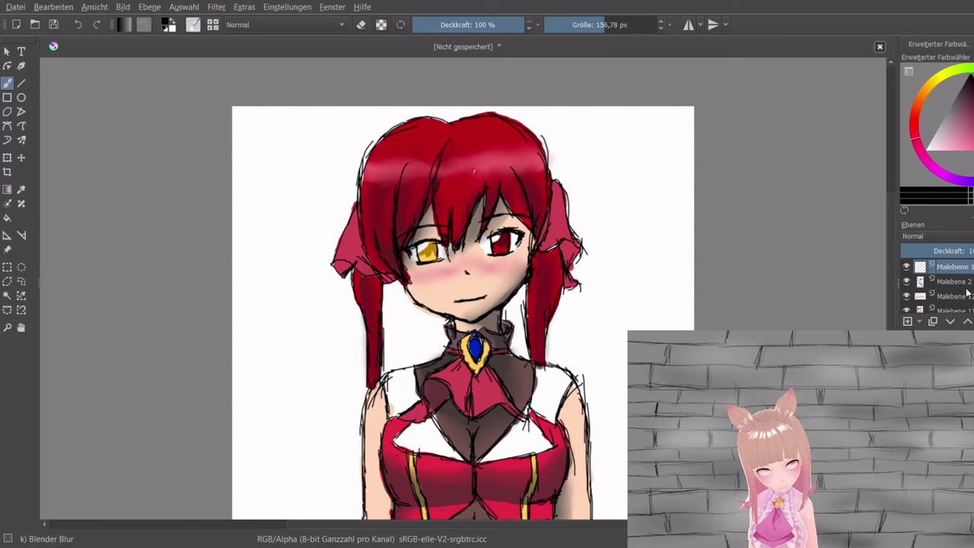
pyautogui.moveTo(956, 267); pyautogui.dragTo(954, 290)
pyautogui.click(620, 28)
pyautogui.write('5')
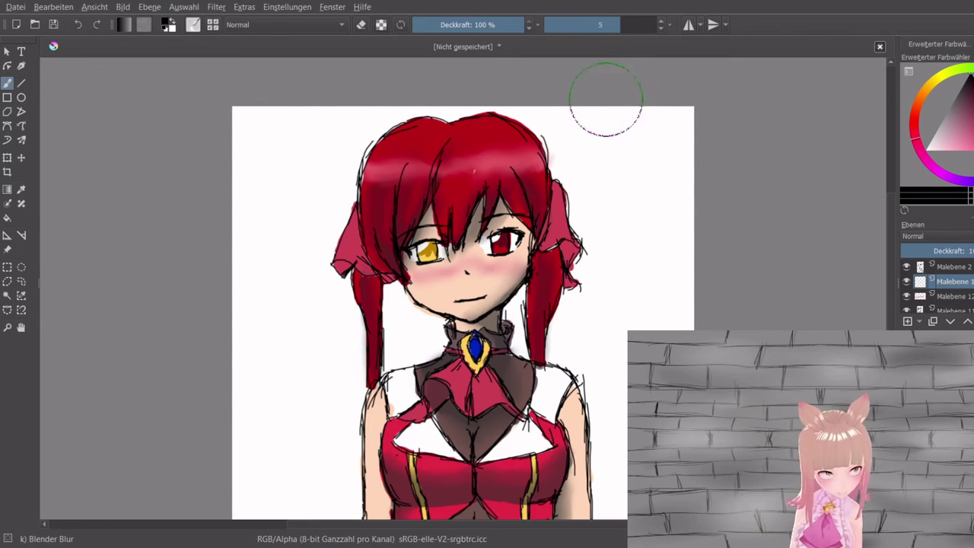
pyautogui.press('Return')
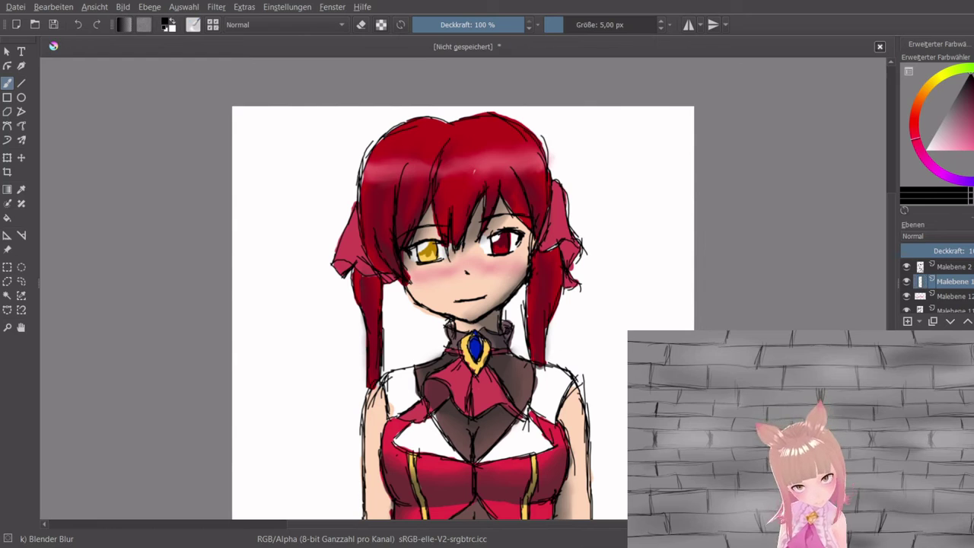
pyautogui.press('/')
pyautogui.click(597, 26)
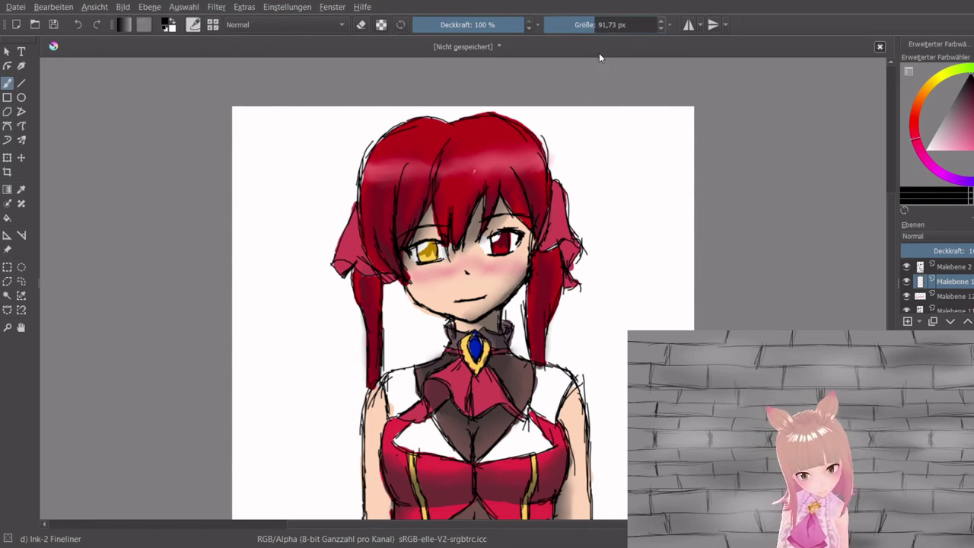
pyautogui.write('5')
pyautogui.press('Return')
# Sketch the background outline beside the girl: a horizontal top edge, a vertical edge downward and curved lines behind the shoulder.
pyautogui.moveTo(558, 306)
pyautogui.mouseDown()
pyautogui.moveTo(569, 376)
pyautogui.moveTo(629, 448)
pyautogui.mouseUp()
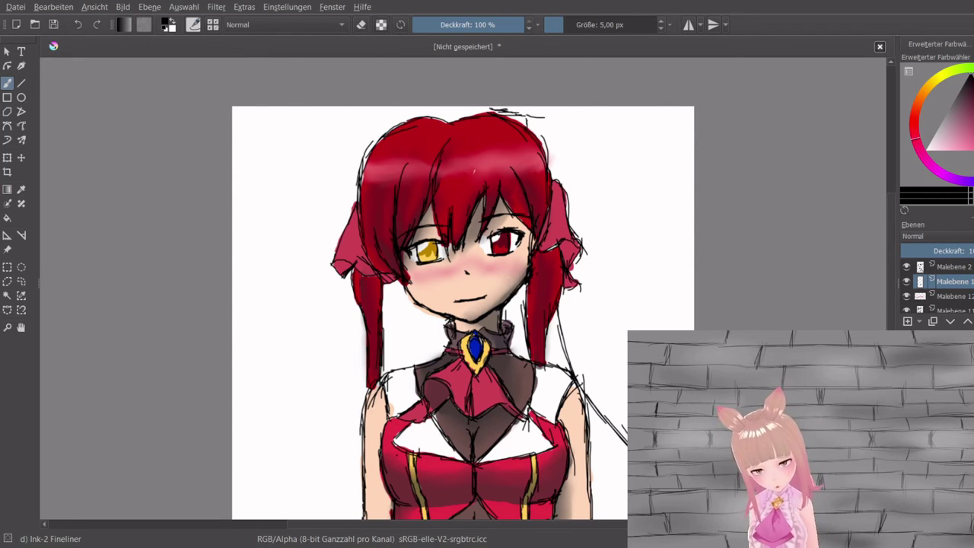
pyautogui.moveTo(518, 114); pyautogui.dragTo(694, 120)
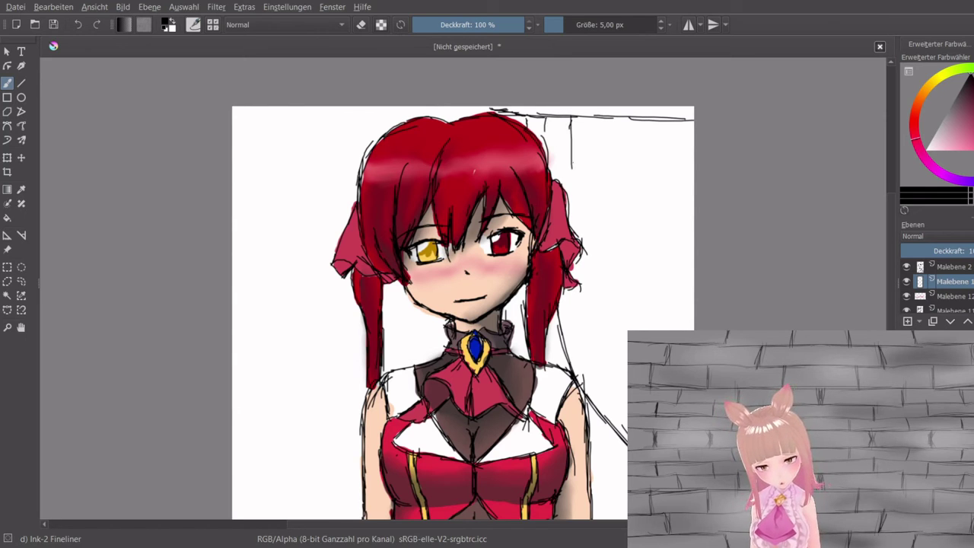
pyautogui.moveTo(571, 115)
pyautogui.mouseDown()
pyautogui.moveTo(573, 206)
pyautogui.moveTo(608, 359)
pyautogui.mouseUp()
pyautogui.moveTo(581, 311); pyautogui.dragTo(629, 390)
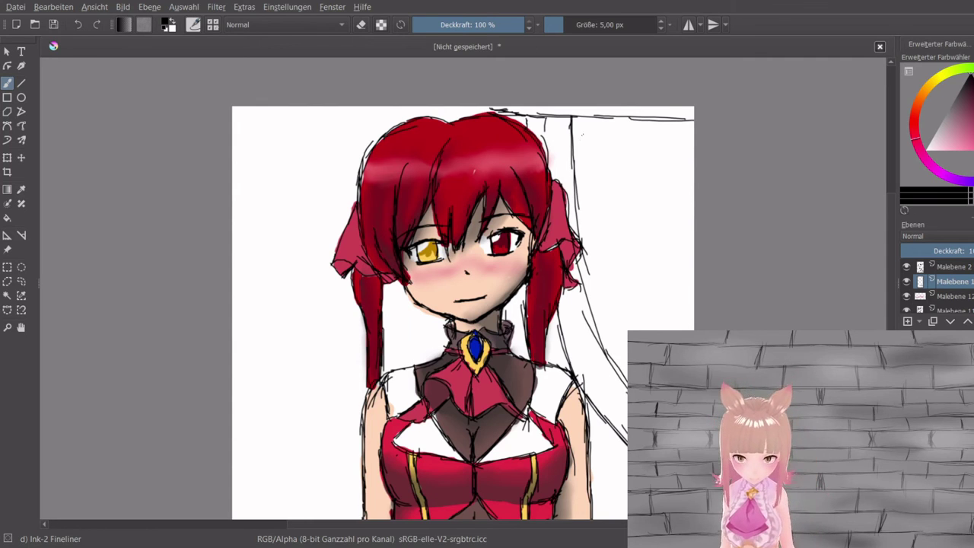
# Sketch slightly slanted plank lines across the background panel beside the girl, from the upper beam down to the curved frame.
pyautogui.moveTo(577, 140)
pyautogui.mouseDown()
pyautogui.moveTo(673, 161)
pyautogui.moveTo(662, 152)
pyautogui.mouseUp()
pyautogui.moveTo(573, 166); pyautogui.dragTo(690, 195)
pyautogui.moveTo(616, 170); pyautogui.dragTo(665, 184)
pyautogui.moveTo(591, 169); pyautogui.dragTo(684, 194)
pyautogui.moveTo(579, 199); pyautogui.dragTo(694, 223)
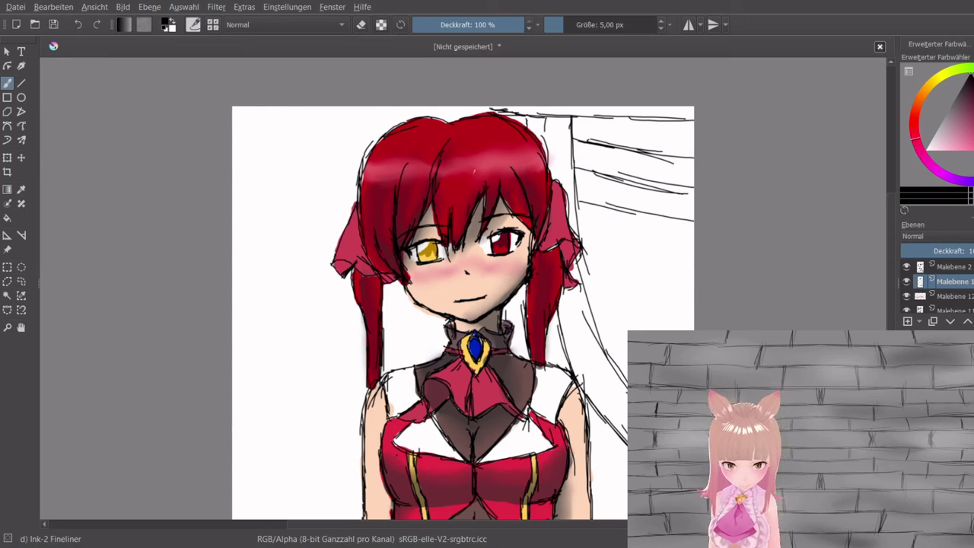
pyautogui.moveTo(574, 225); pyautogui.dragTo(604, 229)
pyautogui.moveTo(577, 237); pyautogui.dragTo(695, 263)
pyautogui.moveTo(577, 265); pyautogui.dragTo(693, 310)
pyautogui.moveTo(595, 321)
pyautogui.mouseDown()
pyautogui.moveTo(628, 332)
pyautogui.moveTo(628, 368)
pyautogui.mouseUp()
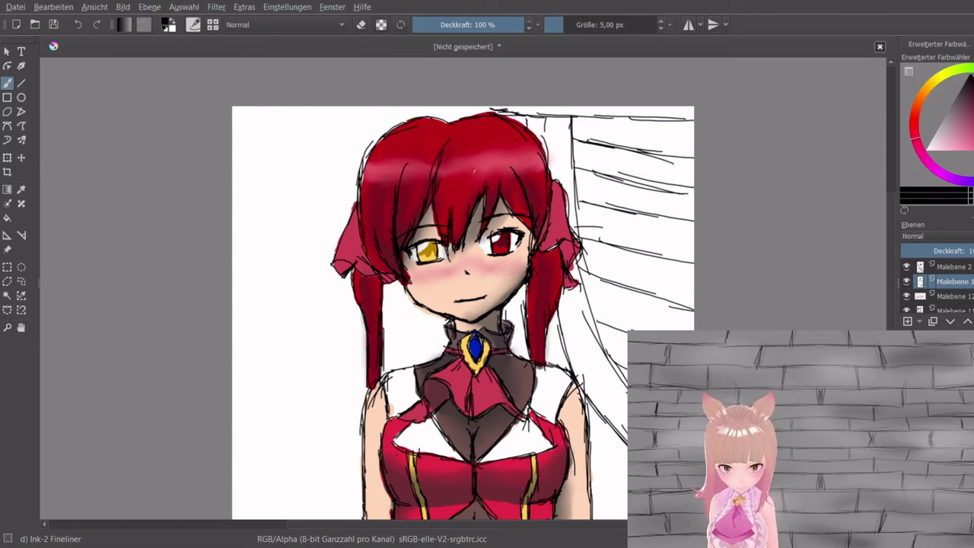
# Choose a muted reddish brown and add a new layer directly below the background line sketch.
pyautogui.click(922, 104)
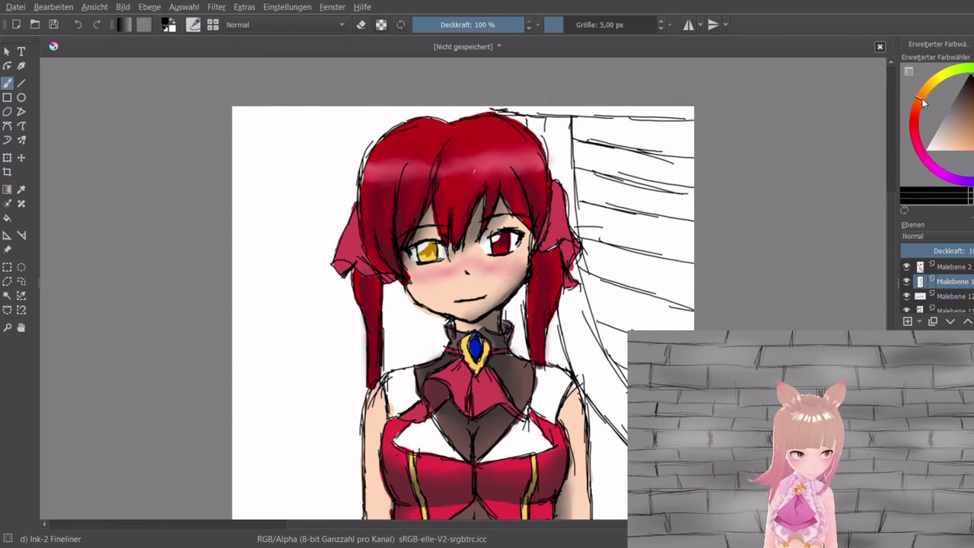
pyautogui.click(957, 131)
pyautogui.click(920, 108)
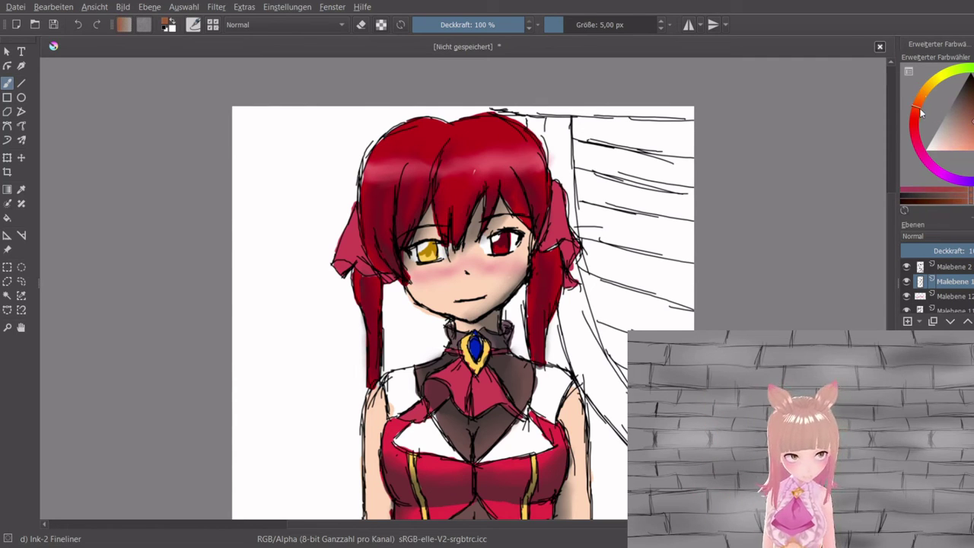
pyautogui.moveTo(969, 136); pyautogui.dragTo(973, 123)
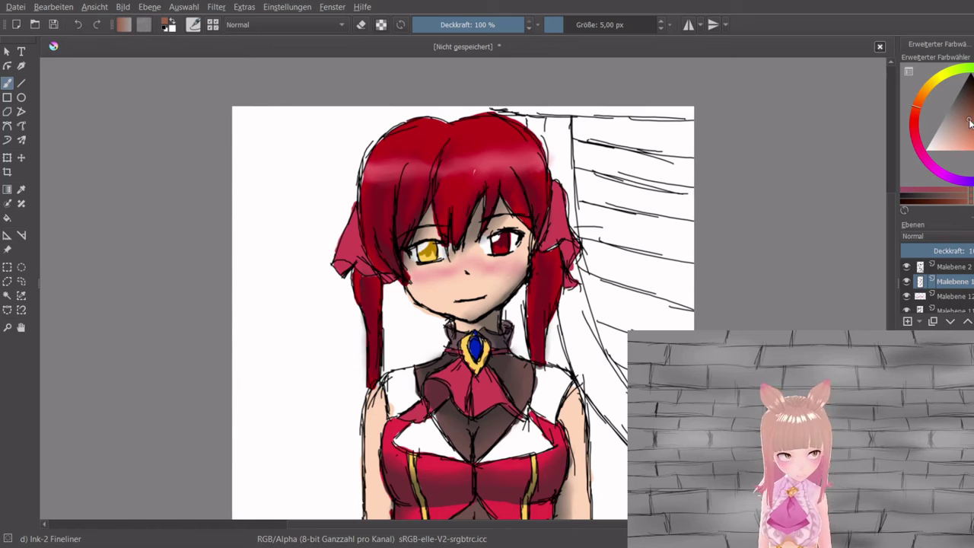
pyautogui.click(910, 323)
pyautogui.click(941, 297)
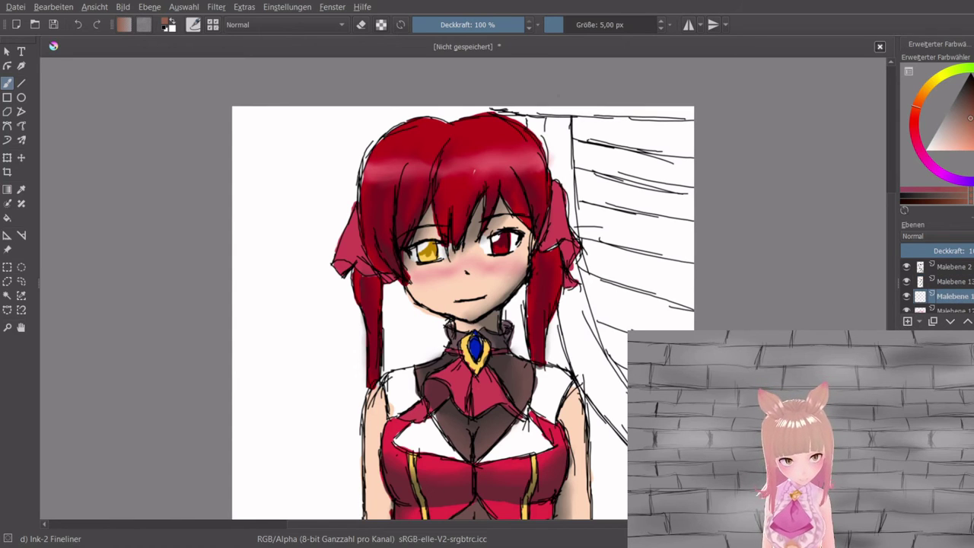
# Paint the wooden frame reddish brown at 117.79 px, with its layer moved below the girl's colour layers, and tidy its edges with the eraser.
pyautogui.click(599, 22)
pyautogui.moveTo(627, 100)
pyautogui.mouseDown()
pyautogui.moveTo(683, 105)
pyautogui.moveTo(497, 99)
pyautogui.moveTo(554, 97)
pyautogui.moveTo(538, 104)
pyautogui.moveTo(559, 165)
pyautogui.mouseUp()
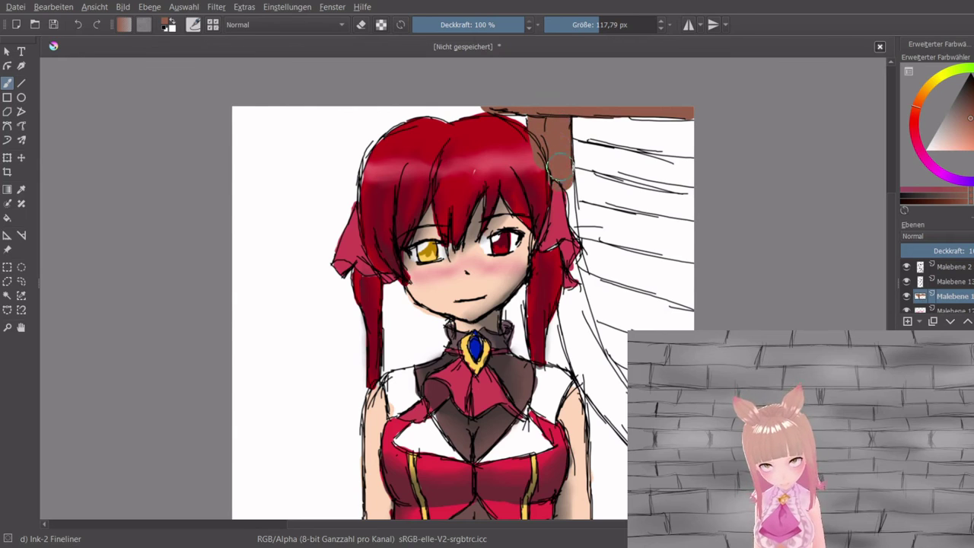
pyautogui.moveTo(925, 296)
pyautogui.mouseDown()
pyautogui.moveTo(917, 310)
pyautogui.moveTo(945, 304)
pyautogui.moveTo(946, 289)
pyautogui.moveTo(948, 306)
pyautogui.mouseUp()
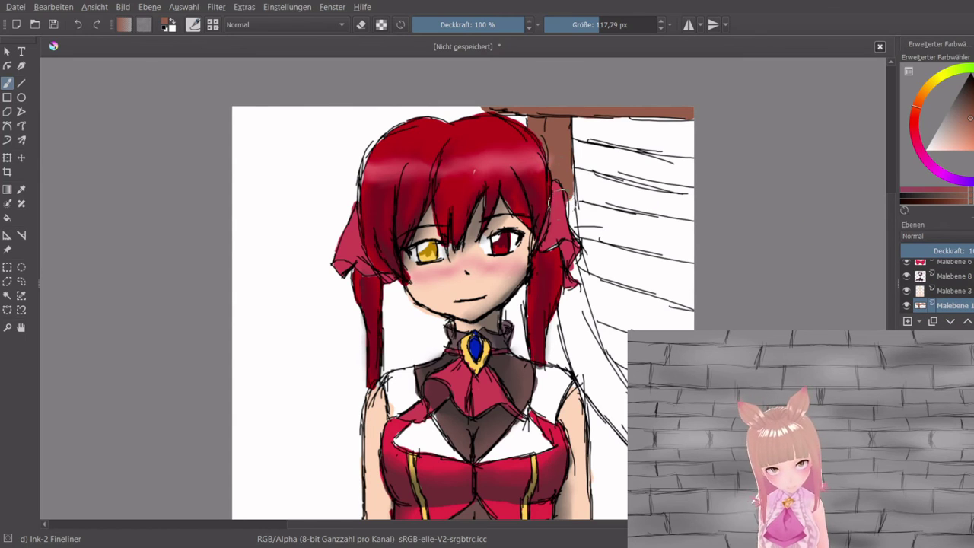
pyautogui.moveTo(559, 202)
pyautogui.mouseDown()
pyautogui.moveTo(580, 327)
pyautogui.moveTo(615, 420)
pyautogui.moveTo(630, 434)
pyautogui.moveTo(607, 355)
pyautogui.moveTo(567, 342)
pyautogui.moveTo(583, 382)
pyautogui.mouseUp()
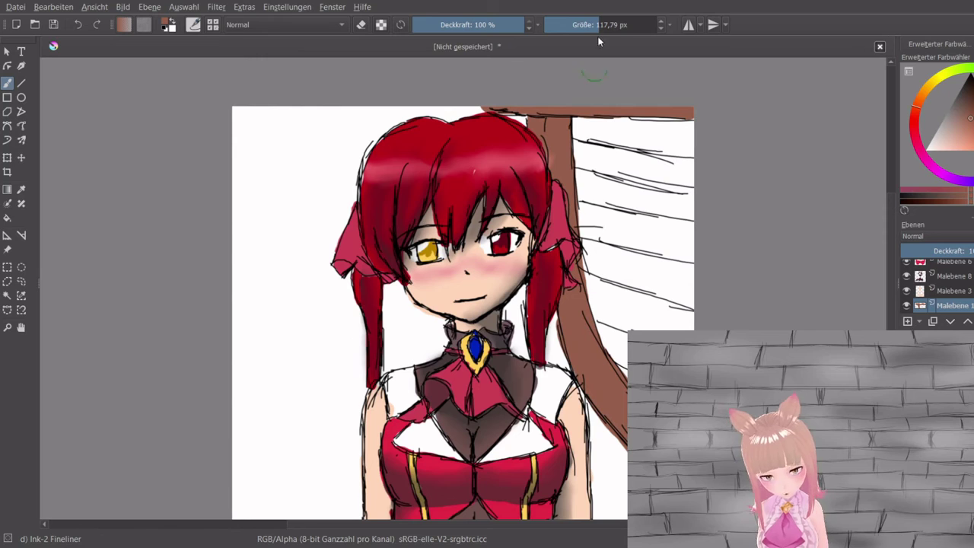
pyautogui.click(366, 24)
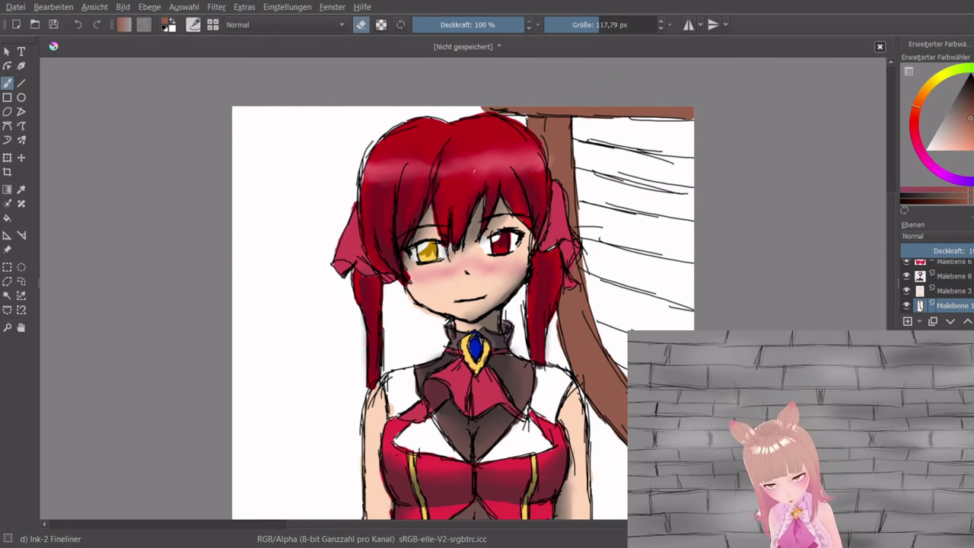
pyautogui.press('e')
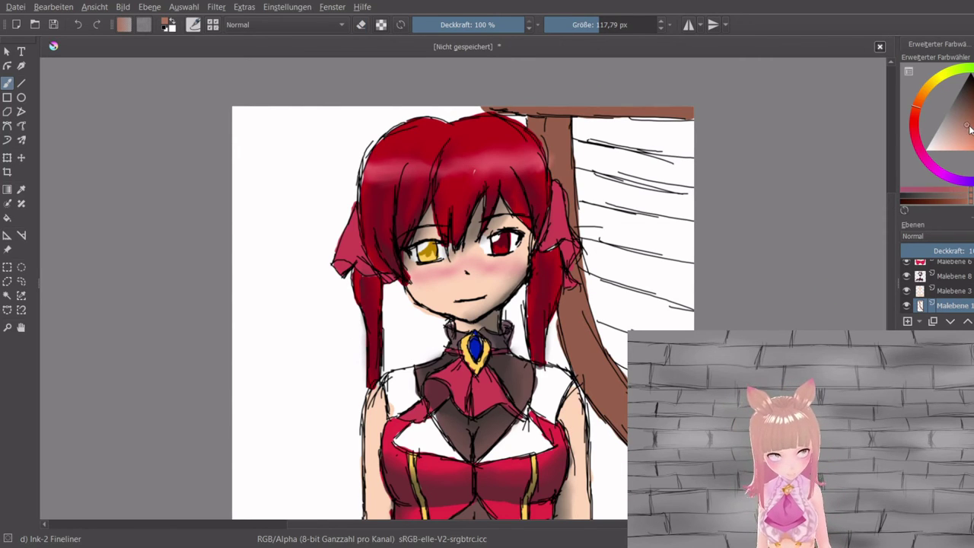
# Fill the plank area with a slightly lighter brown on a new layer placed beneath the frame's colour layer.
pyautogui.click(911, 320)
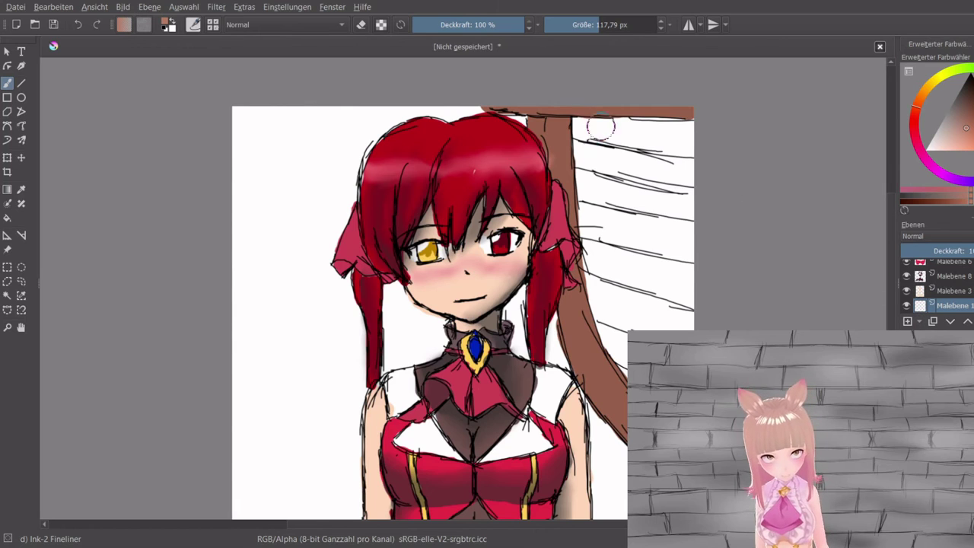
pyautogui.moveTo(602, 127)
pyautogui.mouseDown()
pyautogui.moveTo(594, 156)
pyautogui.moveTo(587, 114)
pyautogui.moveTo(581, 181)
pyautogui.moveTo(601, 305)
pyautogui.moveTo(657, 263)
pyautogui.moveTo(682, 323)
pyautogui.moveTo(683, 206)
pyautogui.moveTo(644, 263)
pyautogui.moveTo(620, 207)
pyautogui.moveTo(618, 131)
pyautogui.moveTo(649, 132)
pyautogui.moveTo(638, 185)
pyautogui.moveTo(661, 202)
pyautogui.moveTo(693, 148)
pyautogui.mouseUp()
pyautogui.hotkey('ctrl', 'z')
pyautogui.scroll(-1, 944, 291)
pyautogui.click(949, 321)
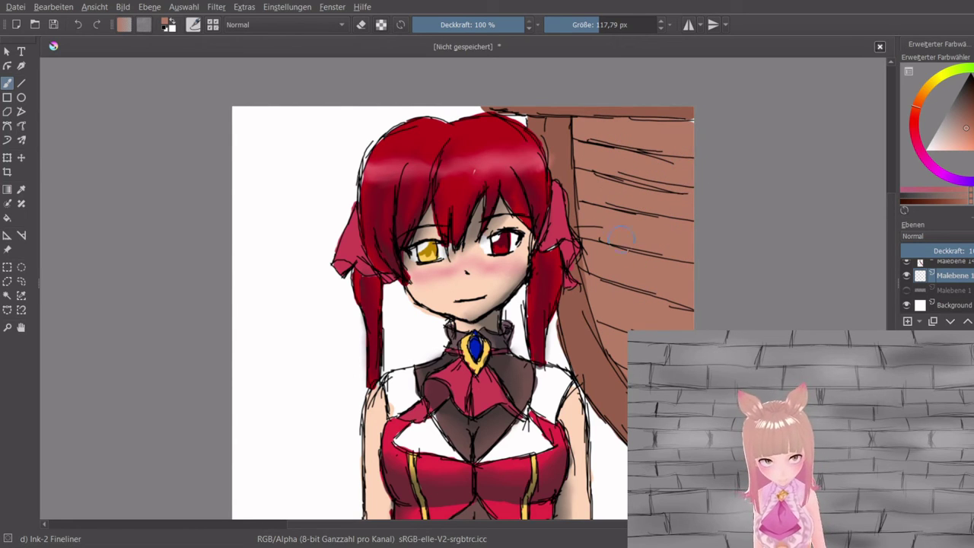
# Add darker brown shading strokes across the planks on a new layer with the 40 px Bristles-2 Flat Rough brush.
pyautogui.press('/')
pyautogui.click(968, 118)
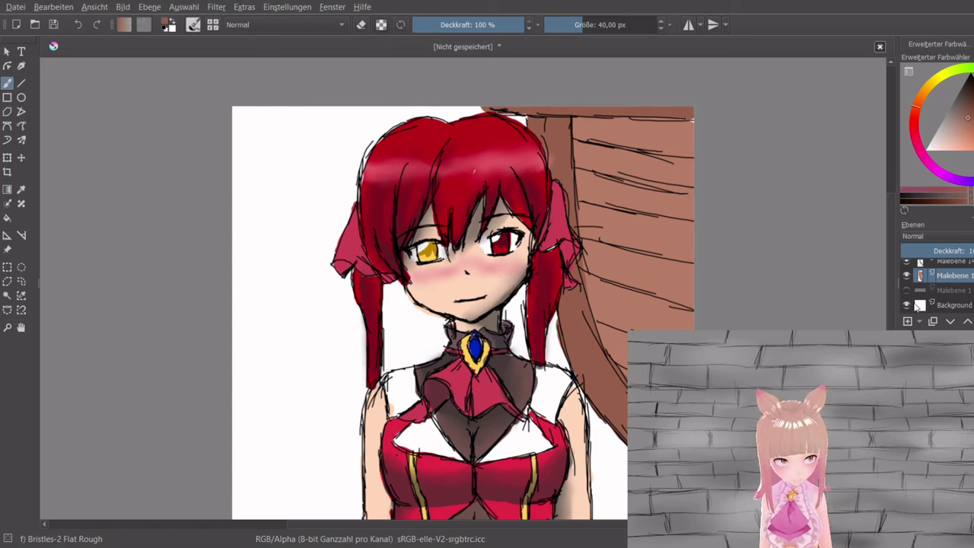
pyautogui.click(908, 322)
pyautogui.moveTo(609, 148); pyautogui.dragTo(618, 164)
pyautogui.moveTo(626, 223); pyautogui.dragTo(672, 282)
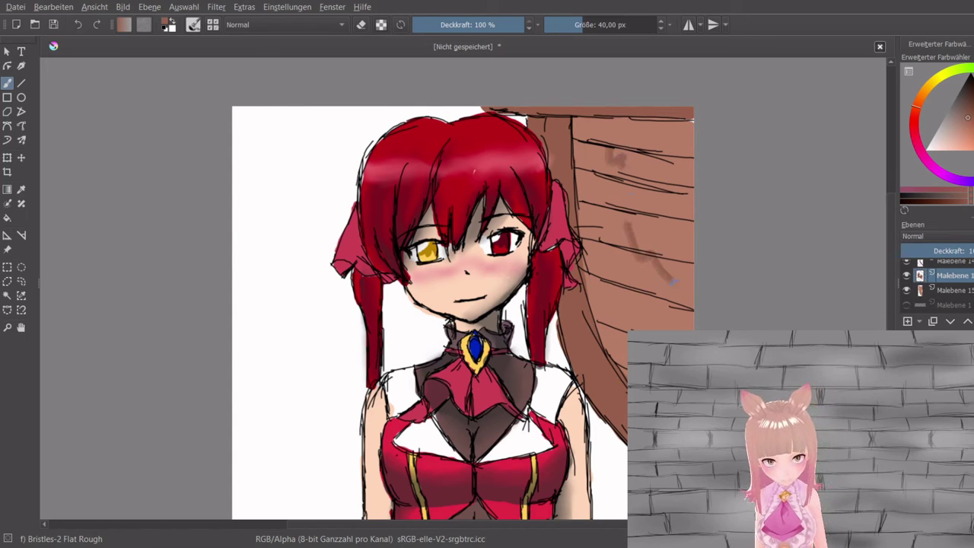
pyautogui.moveTo(639, 206); pyautogui.dragTo(692, 200)
pyautogui.moveTo(625, 296); pyautogui.dragTo(659, 280)
pyautogui.moveTo(645, 134); pyautogui.dragTo(691, 148)
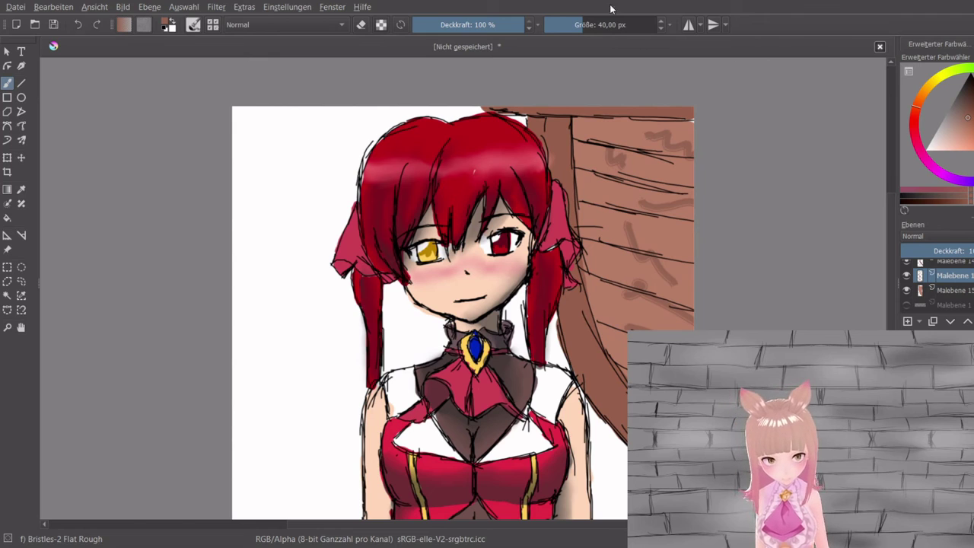
# Soften the dark plank strokes with the Blender Blur brush at 316.34 px.
pyautogui.press('/')
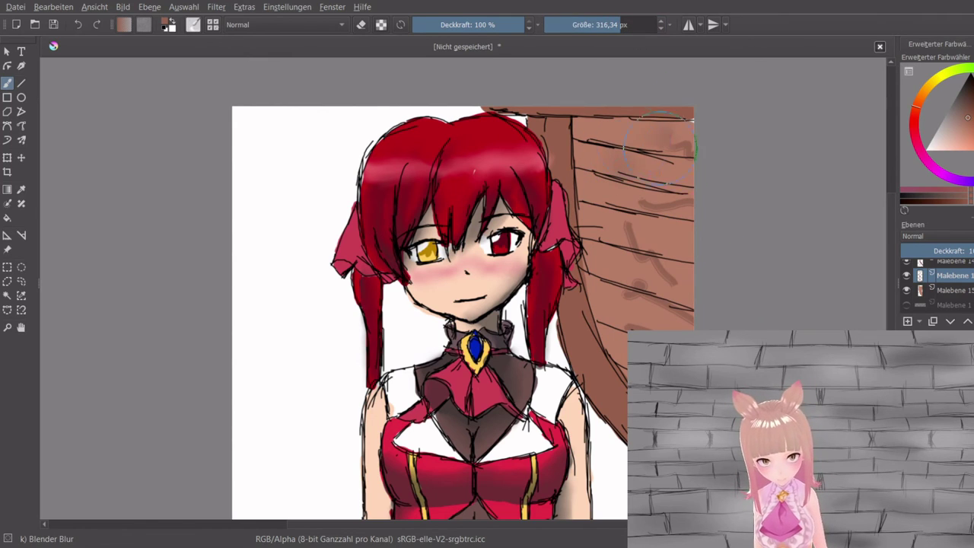
pyautogui.moveTo(660, 148)
pyautogui.mouseDown()
pyautogui.moveTo(640, 188)
pyautogui.moveTo(626, 160)
pyautogui.moveTo(673, 152)
pyautogui.moveTo(659, 211)
pyautogui.moveTo(671, 153)
pyautogui.moveTo(641, 141)
pyautogui.moveTo(643, 247)
pyautogui.moveTo(663, 272)
pyautogui.moveTo(653, 298)
pyautogui.mouseUp()
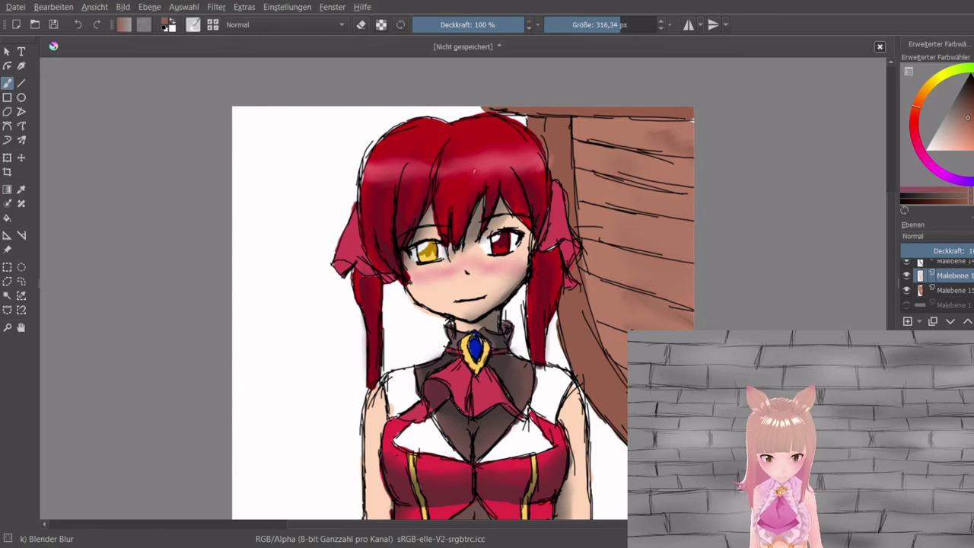
# Add a new layer directly above the Background layer and choose a bright sky blue.
pyautogui.moveTo(891, 259); pyautogui.dragTo(890, 277)
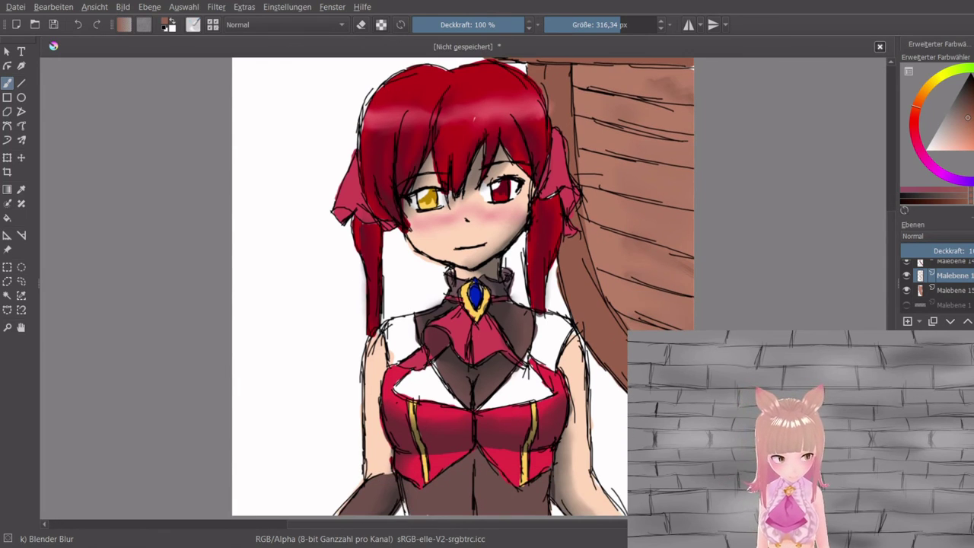
pyautogui.scroll(-1, 955, 286)
pyautogui.click(957, 305)
pyautogui.click(907, 321)
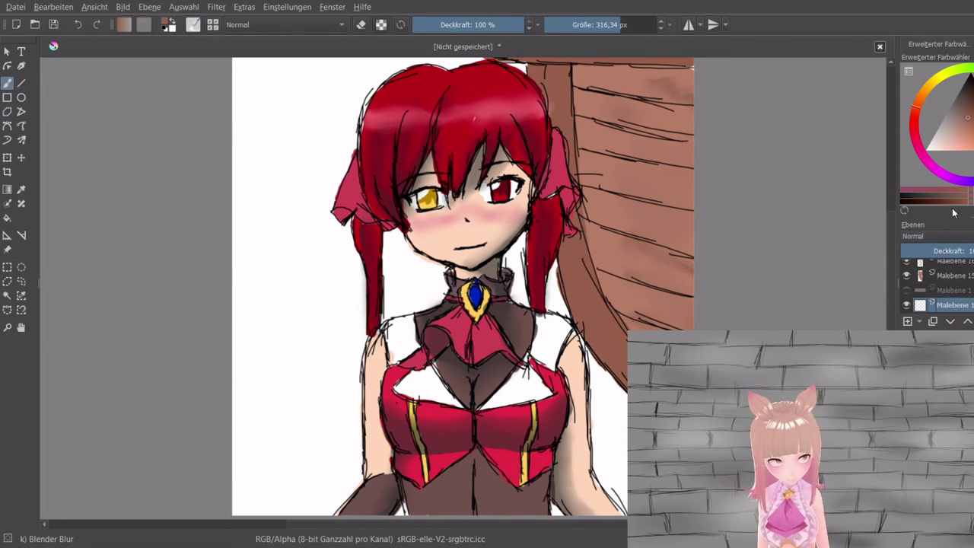
pyautogui.click(968, 178)
pyautogui.click(962, 149)
pyautogui.click(973, 145)
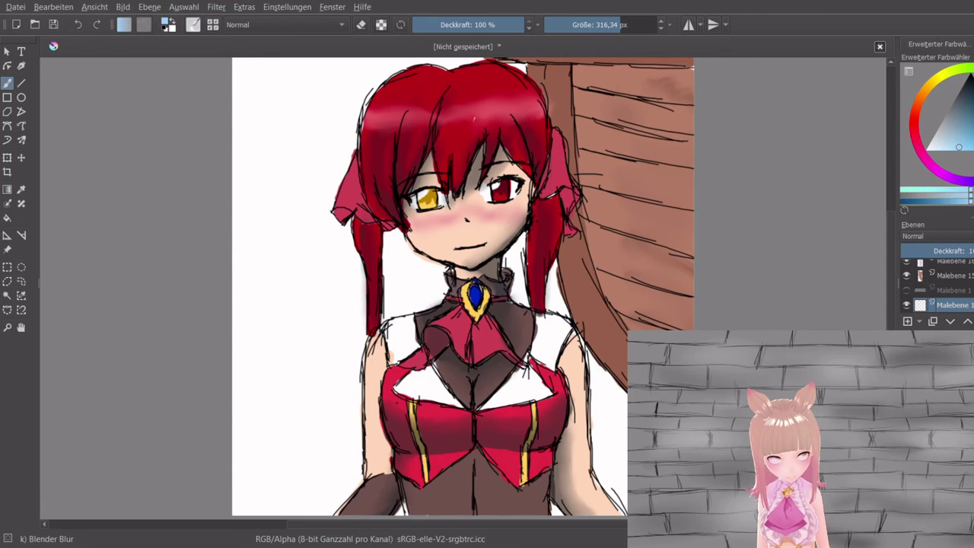
pyautogui.click(973, 147)
pyautogui.click(973, 145)
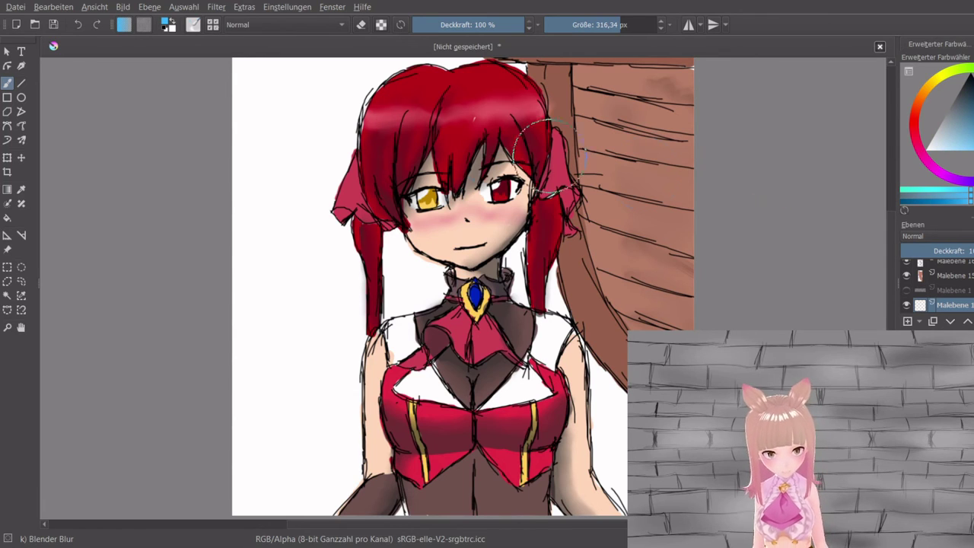
# Paint the whole area behind the girl and the planks sky blue with the Ink-2 Fineliner at 860.03 px.
pyautogui.press('/')
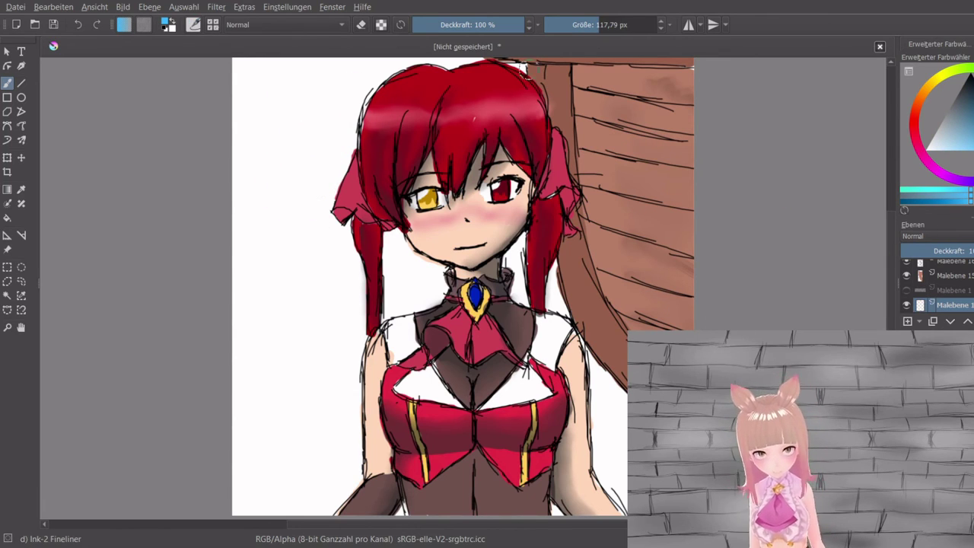
pyautogui.moveTo(337, 82); pyautogui.dragTo(313, 151)
pyautogui.moveTo(599, 25)
pyautogui.mouseDown()
pyautogui.moveTo(626, 40)
pyautogui.moveTo(651, 34)
pyautogui.mouseUp()
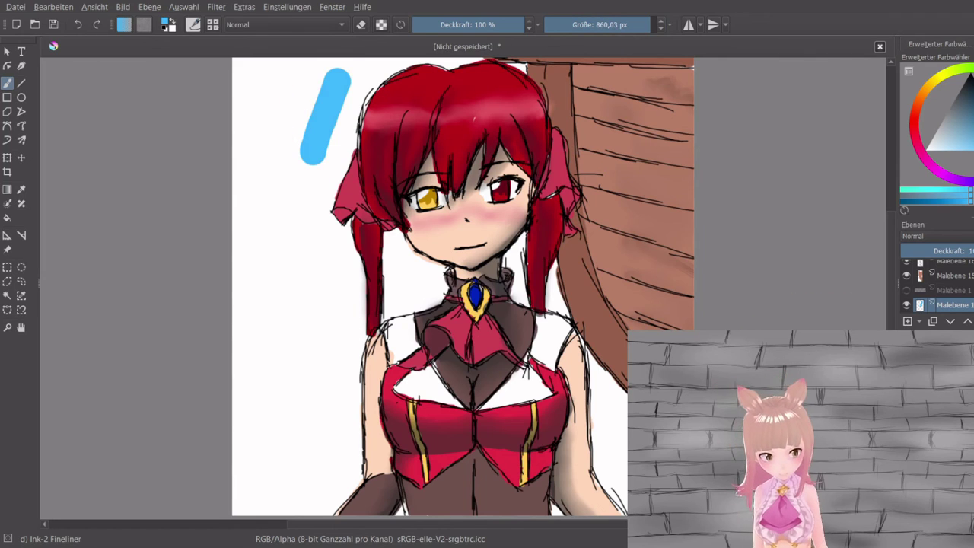
pyautogui.scroll(-3, 463, 287)
pyautogui.moveTo(492, 204)
pyautogui.mouseDown()
pyautogui.moveTo(390, 204)
pyautogui.moveTo(379, 339)
pyautogui.moveTo(394, 345)
pyautogui.moveTo(380, 304)
pyautogui.mouseUp()
pyautogui.moveTo(436, 392)
pyautogui.mouseDown()
pyautogui.moveTo(532, 387)
pyautogui.moveTo(582, 324)
pyautogui.moveTo(517, 259)
pyautogui.moveTo(430, 262)
pyautogui.moveTo(459, 326)
pyautogui.mouseUp()
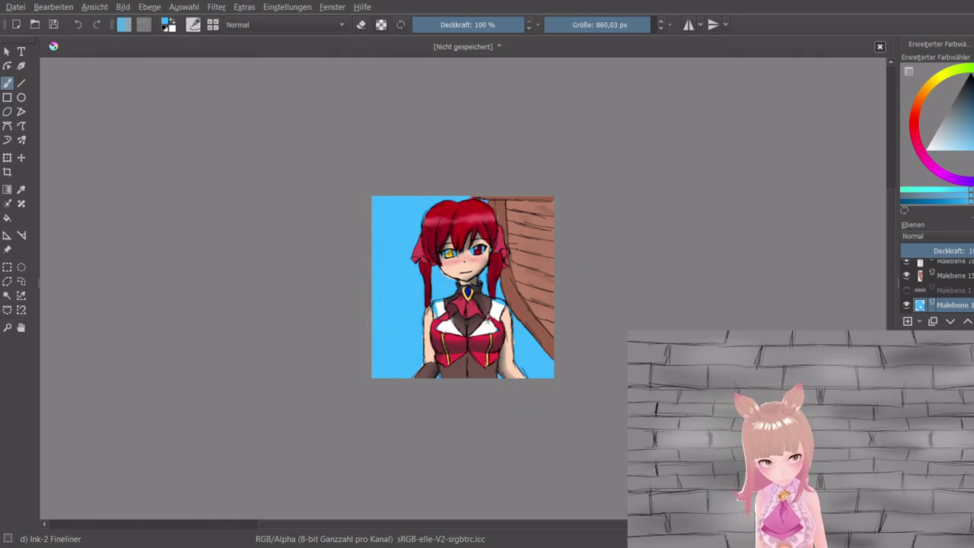
# Erase the sky blue showing through the whites of both eyes, using the eraser at 45.83 px.
pyautogui.hotkey('ctrl', '+')
pyautogui.hotkey('ctrl', '+')
pyautogui.hotkey('ctrl', '+')
pyautogui.hotkey('ctrl', '+')
pyautogui.click(583, 25)
pyautogui.click(363, 24)
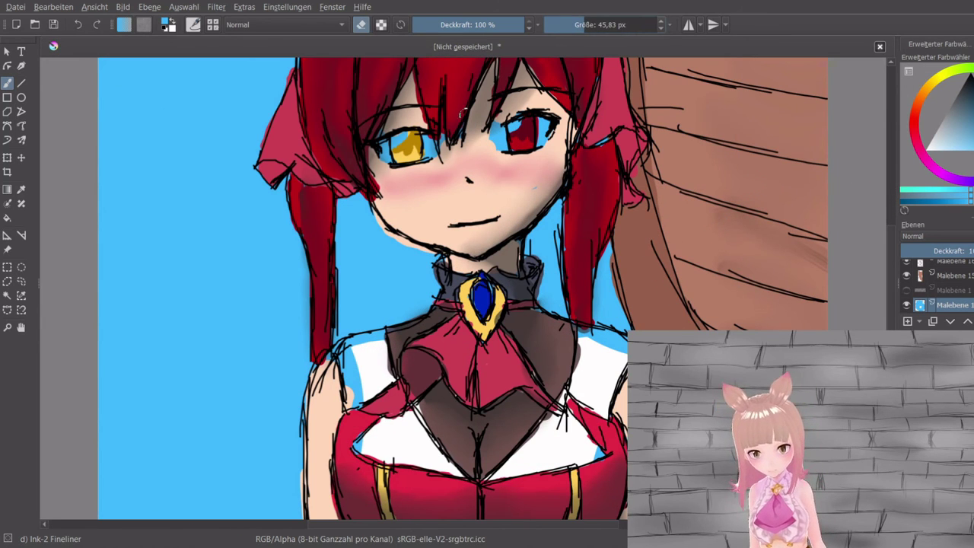
pyautogui.moveTo(519, 128)
pyautogui.mouseDown()
pyautogui.moveTo(505, 144)
pyautogui.moveTo(504, 135)
pyautogui.moveTo(531, 142)
pyautogui.moveTo(550, 120)
pyautogui.mouseUp()
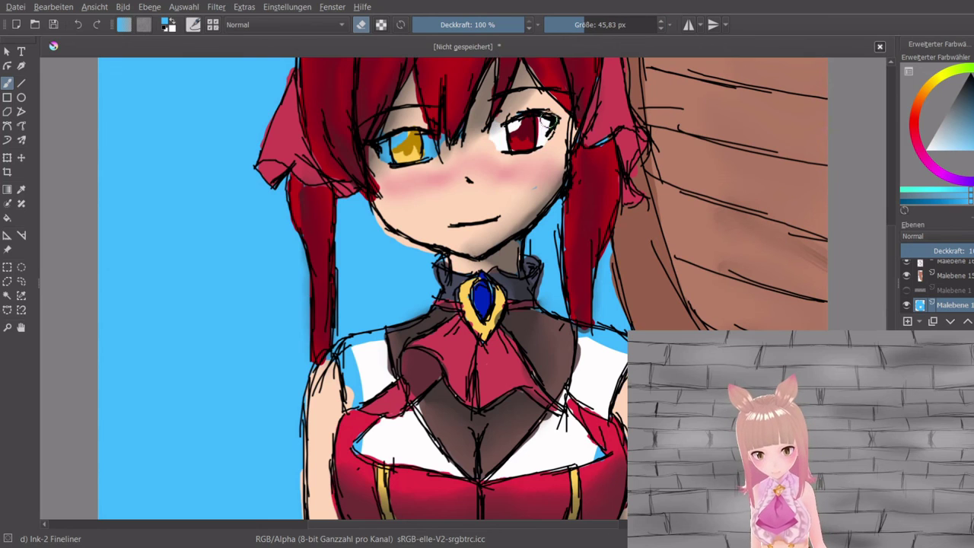
pyautogui.moveTo(397, 140)
pyautogui.mouseDown()
pyautogui.moveTo(384, 156)
pyautogui.moveTo(440, 148)
pyautogui.mouseUp()
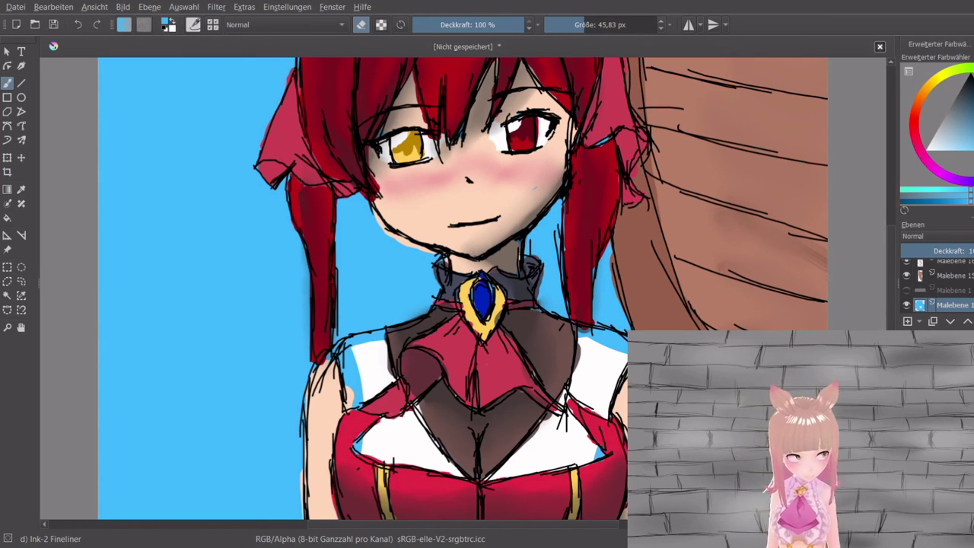
# Erase the skin colour spilling past the jaw and shoulder outlines on the skin layer, and clear the blue from the white clothing parts.
pyautogui.press('e')
pyautogui.keyDown('ctrl'); pyautogui.click(521, 199); pyautogui.keyUp('ctrl')
pyautogui.scroll(-1, 965, 285)
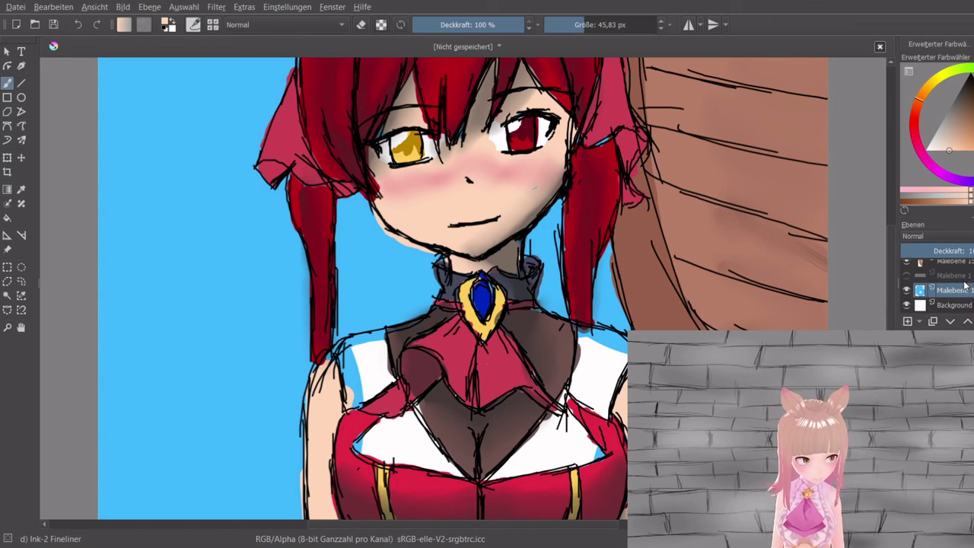
pyautogui.scroll(3, 961, 285)
pyautogui.click(941, 298)
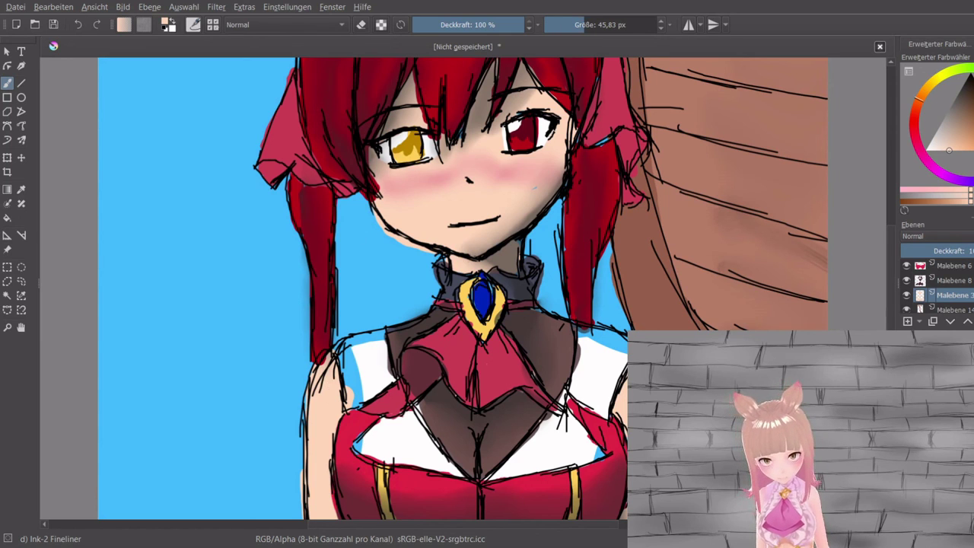
pyautogui.press('e')
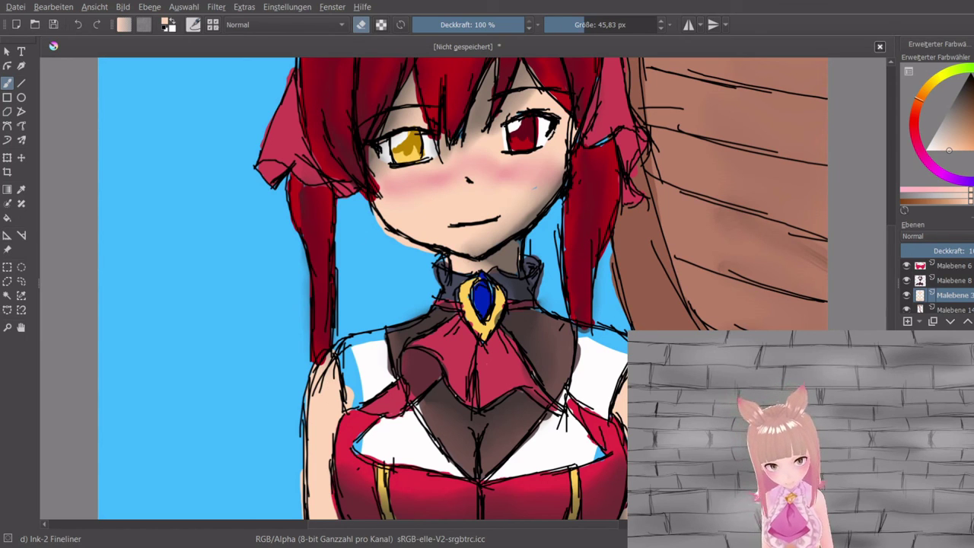
pyautogui.scroll(-2, 961, 306)
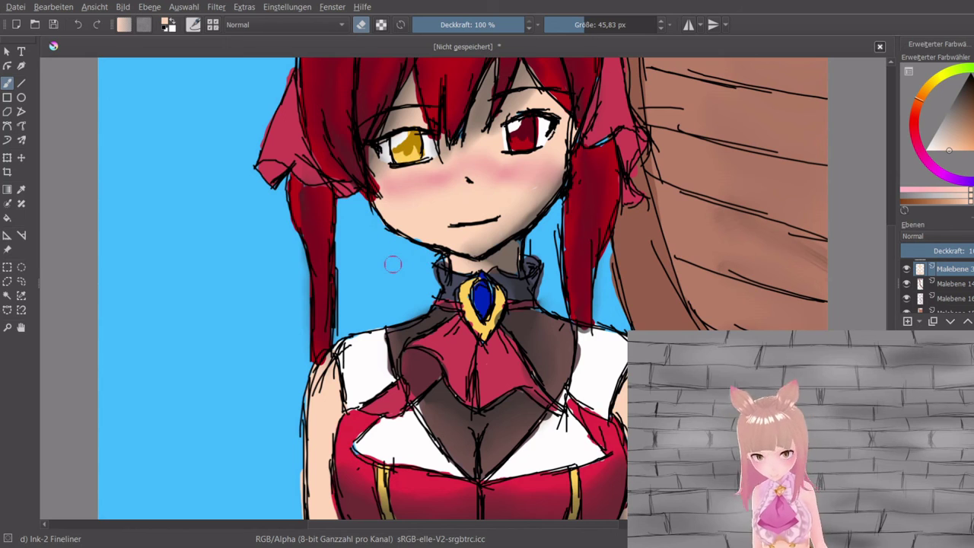
# Choose a deep blue and add a new paint layer directly above the sky layer.
pyautogui.scroll(-3, 484, 145)
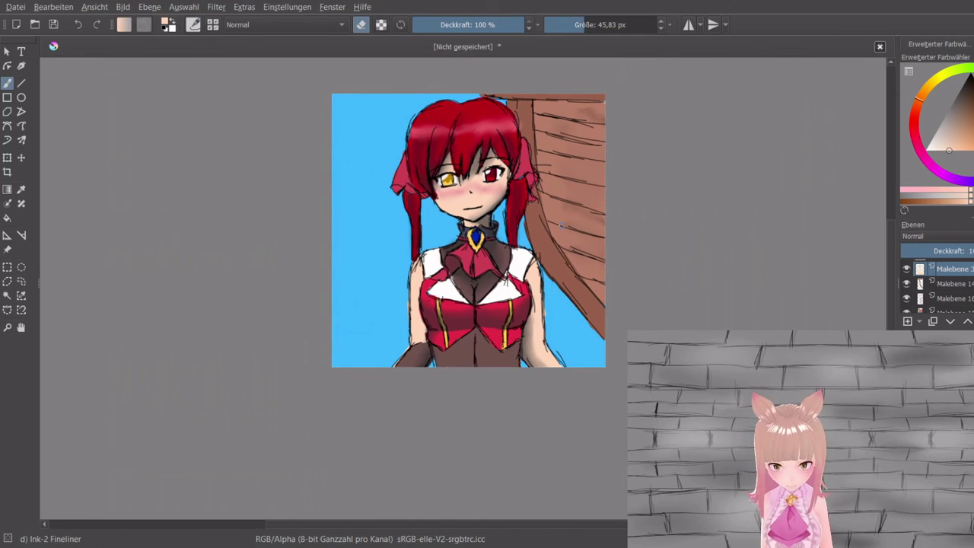
pyautogui.moveTo(532, 234); pyautogui.dragTo(472, 249)
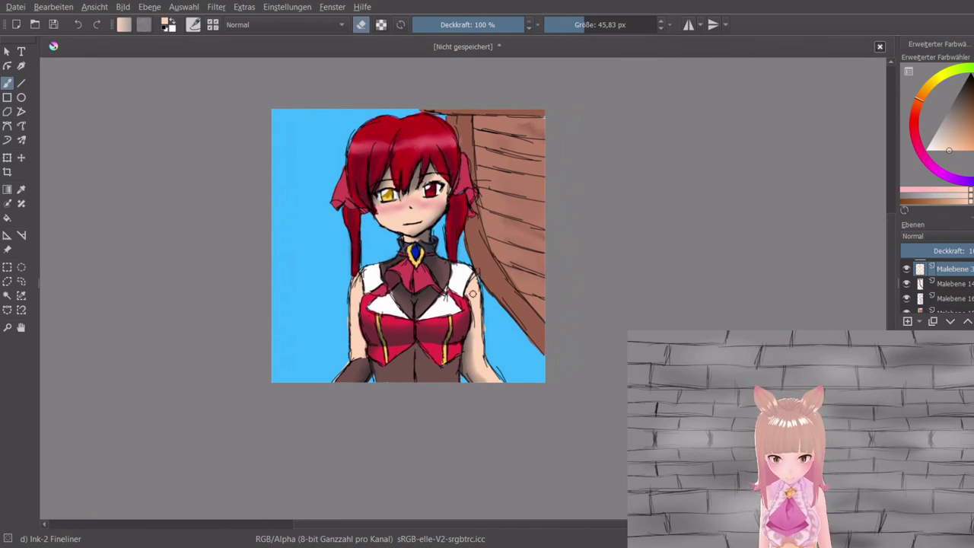
pyautogui.click(973, 169)
pyautogui.click(973, 145)
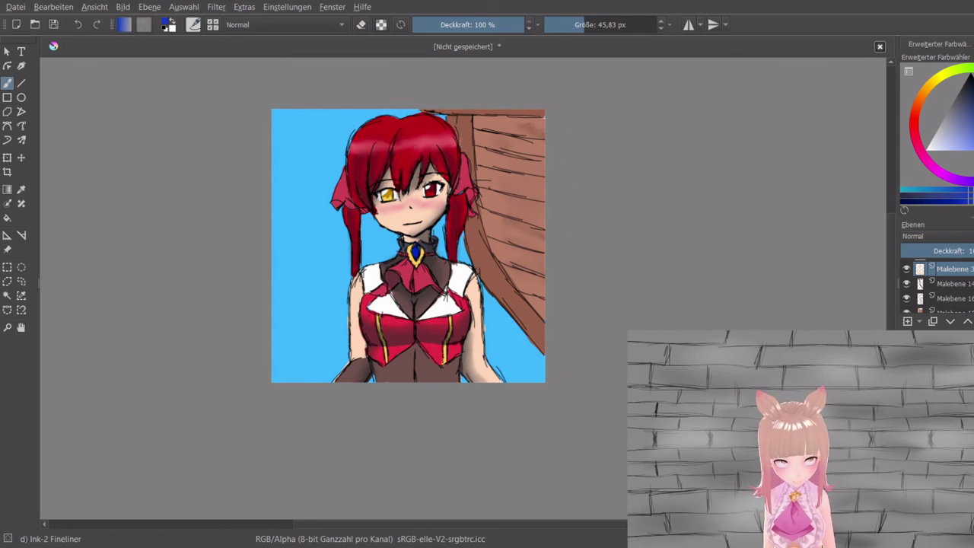
pyautogui.scroll(-3, 950, 283)
pyautogui.click(936, 290)
pyautogui.click(908, 321)
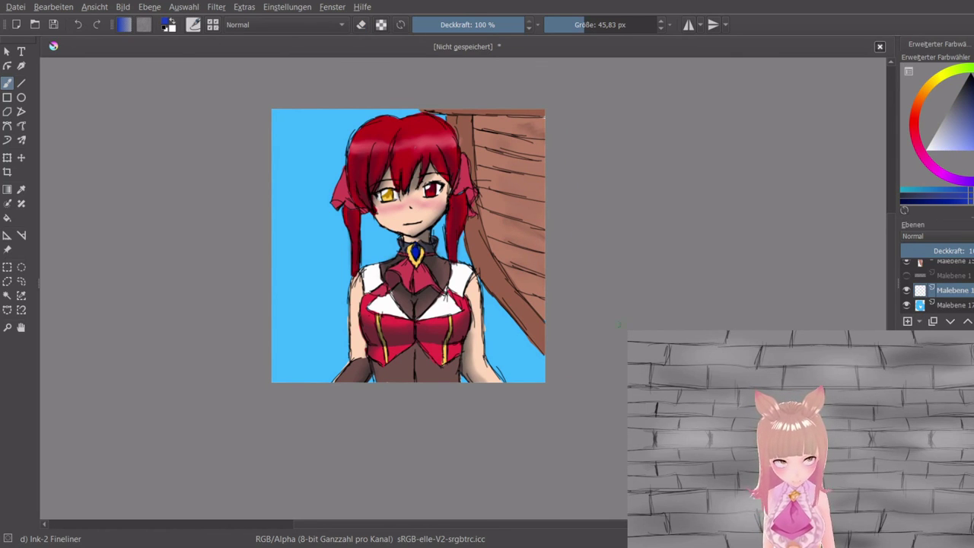
# Paint a wavy deep blue sea across the lower background with Bristles-2 Flat Rough at 421.88 px, and soften it with Blender Blur at 846.80 px.
pyautogui.scroll(1, 583, 328)
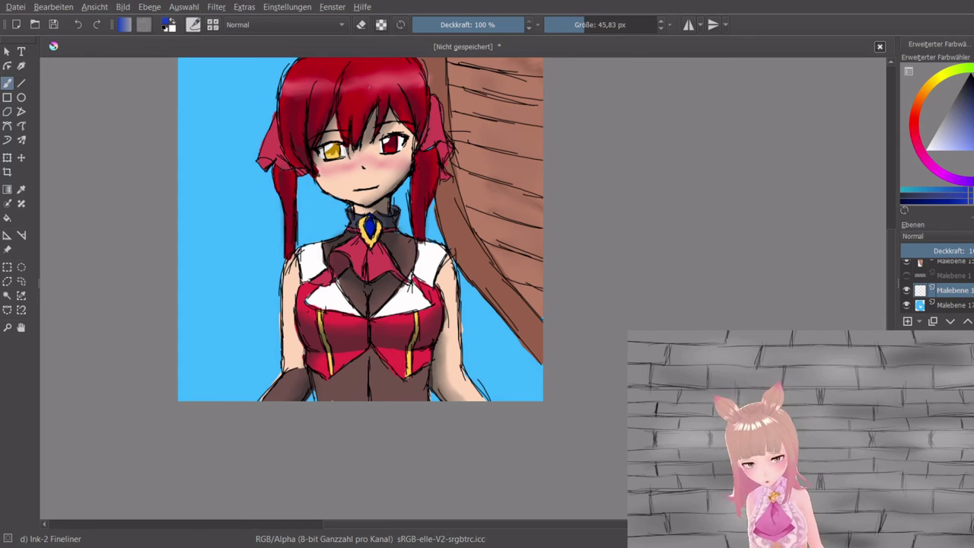
pyautogui.click(936, 442)
pyautogui.click(628, 28)
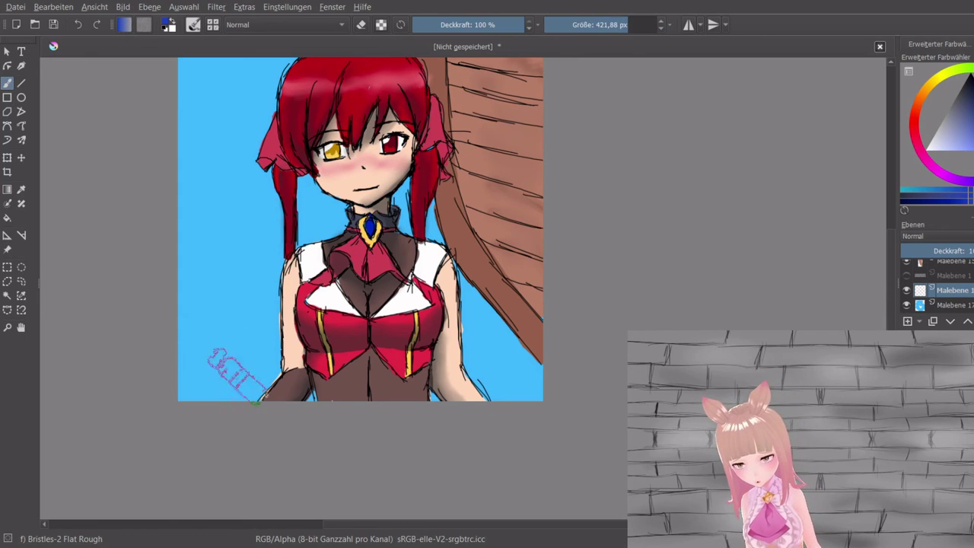
pyautogui.moveTo(186, 369)
pyautogui.mouseDown()
pyautogui.moveTo(206, 360)
pyautogui.moveTo(609, 392)
pyautogui.mouseUp()
pyautogui.moveTo(152, 350)
pyautogui.mouseDown()
pyautogui.moveTo(259, 384)
pyautogui.moveTo(159, 327)
pyautogui.moveTo(602, 390)
pyautogui.moveTo(442, 331)
pyautogui.moveTo(498, 356)
pyautogui.mouseUp()
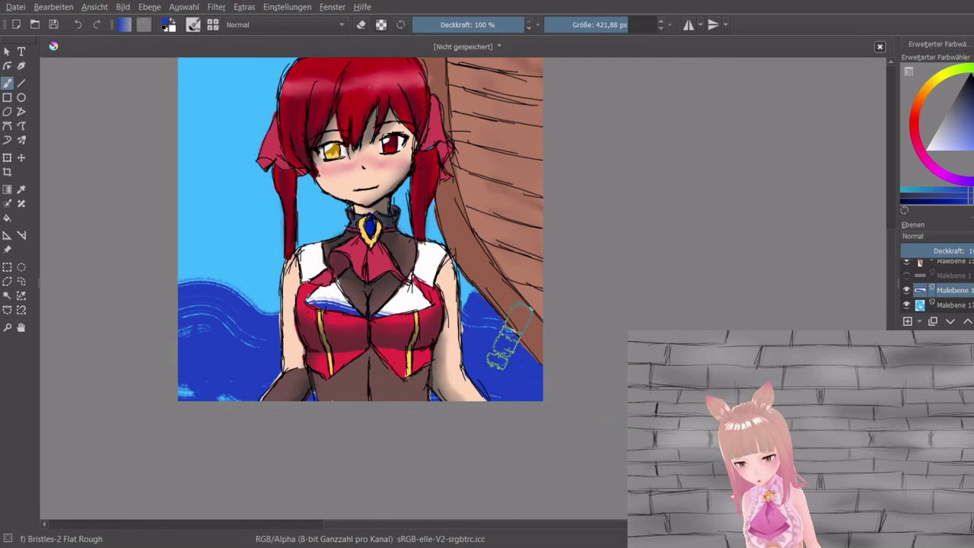
pyautogui.hotkey('ctrl', 'z')
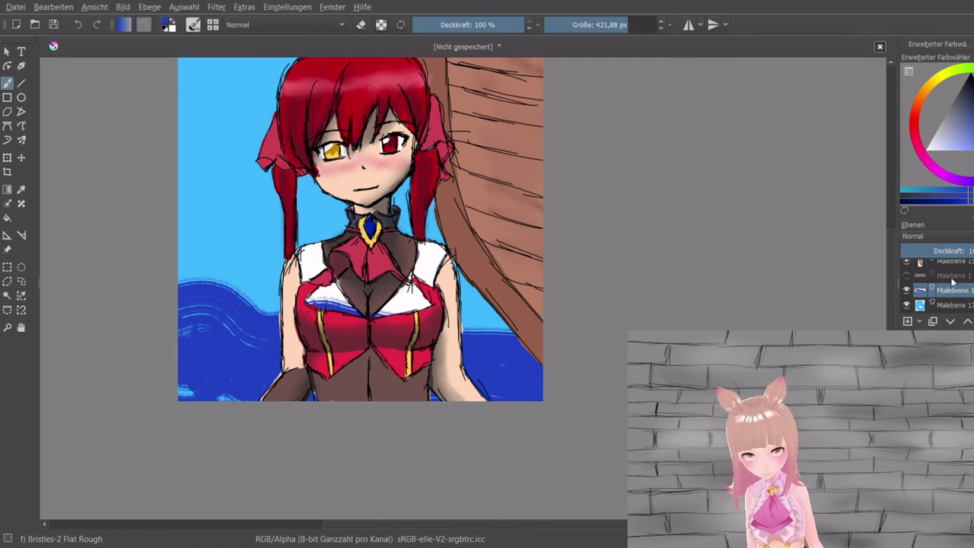
pyautogui.press('/')
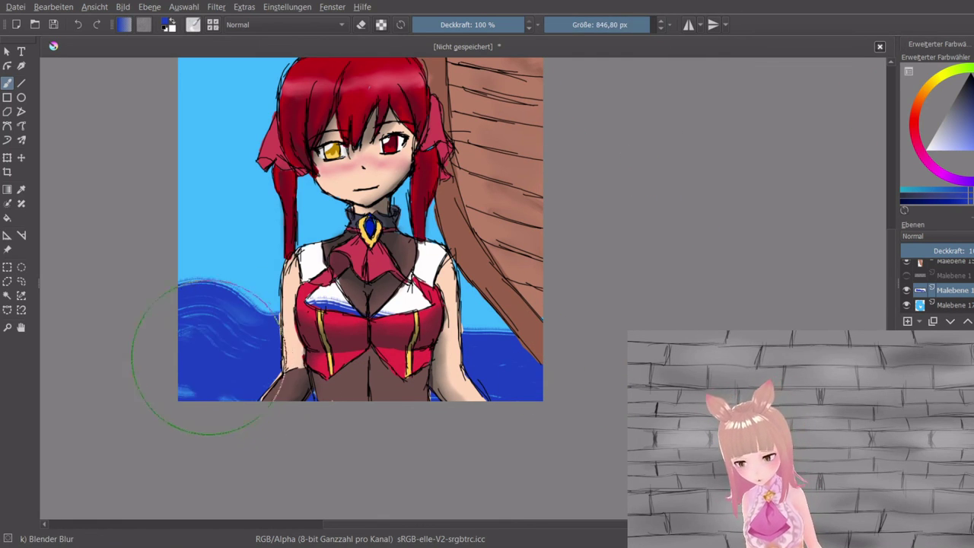
pyautogui.moveTo(207, 357)
pyautogui.mouseDown()
pyautogui.moveTo(290, 389)
pyautogui.moveTo(523, 380)
pyautogui.moveTo(511, 379)
pyautogui.moveTo(478, 302)
pyautogui.moveTo(487, 369)
pyautogui.mouseUp()
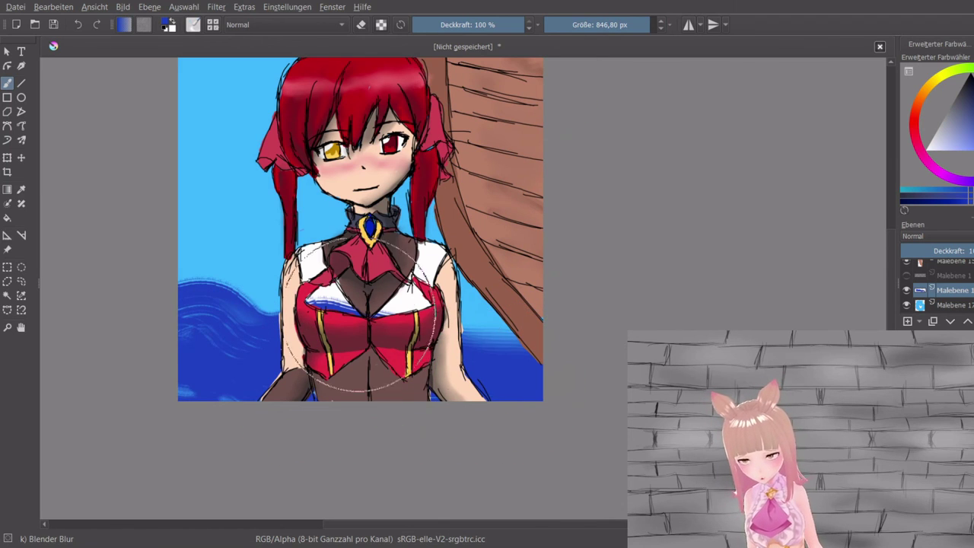
# Erase the sea blue covering the white part of the top, using the Ink-2 Fineliner as eraser at 309.56 px.
pyautogui.press('/')
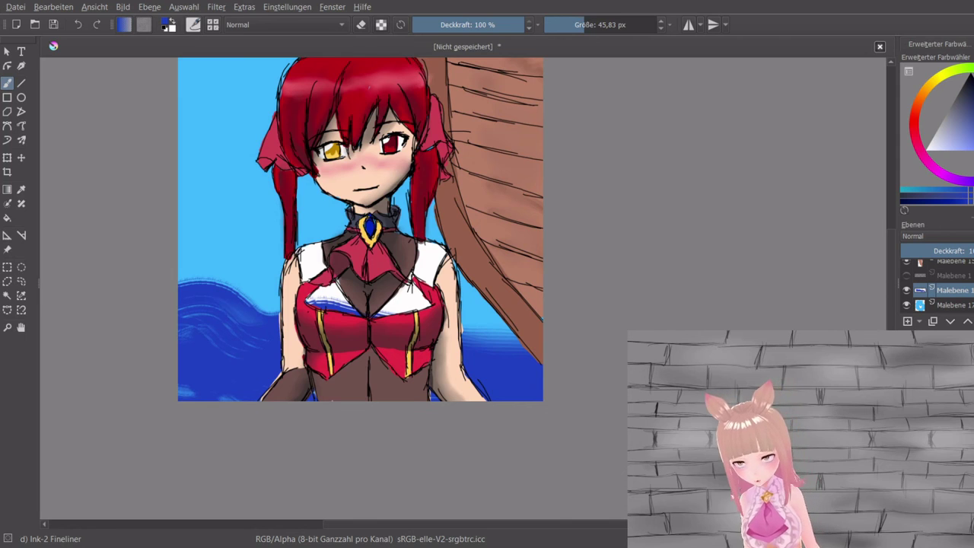
pyautogui.click(619, 25)
pyautogui.click(361, 25)
pyautogui.moveTo(361, 324)
pyautogui.mouseDown()
pyautogui.moveTo(331, 308)
pyautogui.moveTo(332, 290)
pyautogui.moveTo(406, 281)
pyautogui.moveTo(390, 317)
pyautogui.mouseUp()
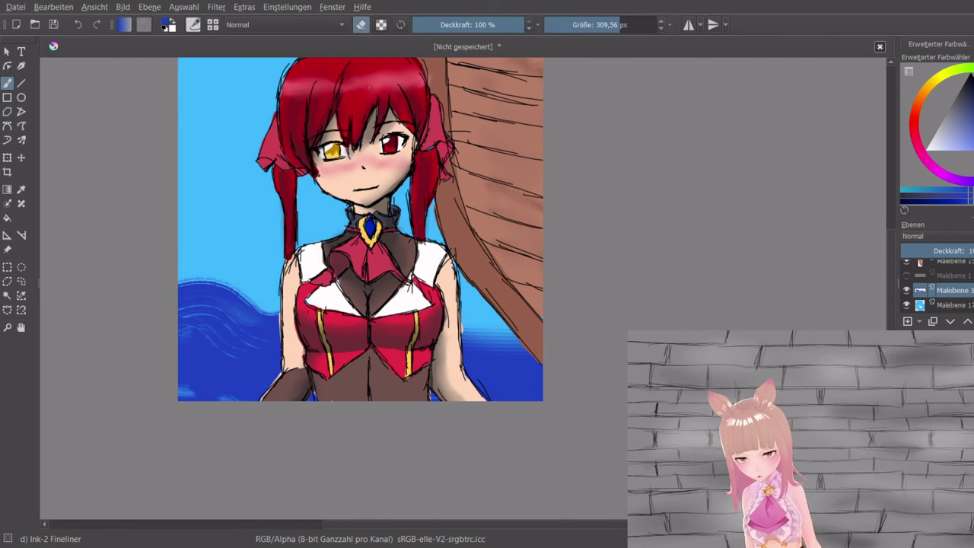
# Try to blur the wave crest beside the girl on the sea layer with Blender Blur at 846.80 px.
pyautogui.click(951, 426)
pyautogui.click(957, 305)
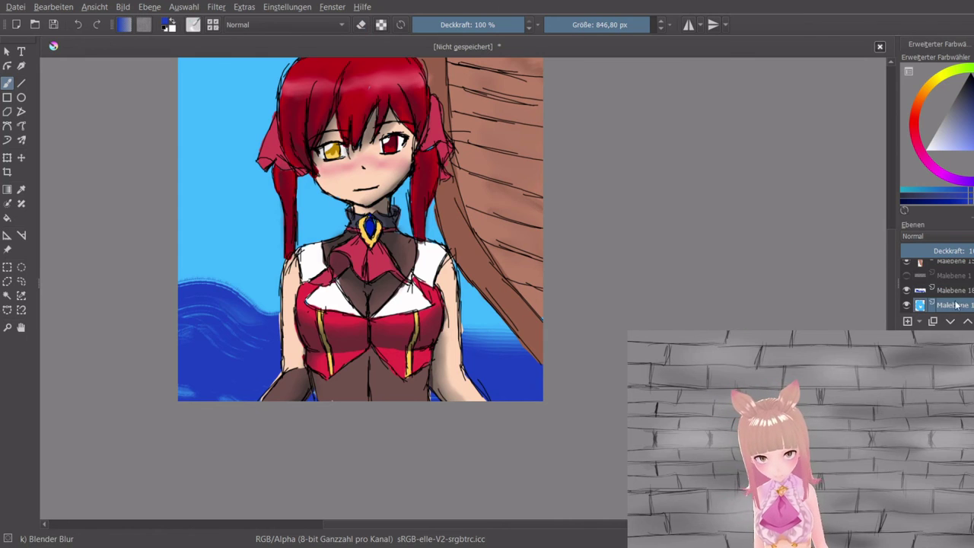
pyautogui.click(954, 291)
pyautogui.moveTo(237, 249)
pyautogui.mouseDown()
pyautogui.moveTo(209, 252)
pyautogui.moveTo(192, 277)
pyautogui.moveTo(220, 293)
pyautogui.mouseUp()
pyautogui.hotkey('ctrl', 'z')
pyautogui.hotkey('ctrl', 'z')
pyautogui.hotkey('ctrl', 'z')
pyautogui.hotkey('ctrl', 'z')
pyautogui.hotkey('ctrl', 'z')
pyautogui.hotkey('ctrl', 'z')
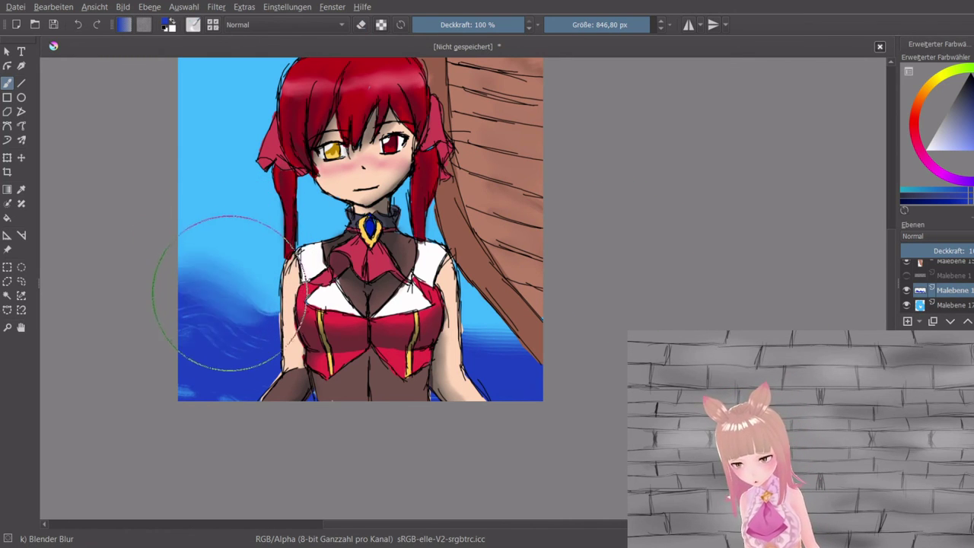
pyautogui.hotkey('ctrl', 'z')
# Soften the wave crest left of the girl into the sky with Blender Blur at 148.39 px.
pyautogui.moveTo(616, 26); pyautogui.dragTo(604, 26)
pyautogui.moveTo(260, 302)
pyautogui.mouseDown()
pyautogui.moveTo(182, 289)
pyautogui.moveTo(204, 278)
pyautogui.moveTo(186, 276)
pyautogui.moveTo(190, 268)
pyautogui.moveTo(217, 270)
pyautogui.moveTo(280, 296)
pyautogui.moveTo(210, 265)
pyautogui.moveTo(266, 298)
pyautogui.moveTo(266, 286)
pyautogui.moveTo(163, 296)
pyautogui.moveTo(228, 272)
pyautogui.moveTo(142, 286)
pyautogui.mouseUp()
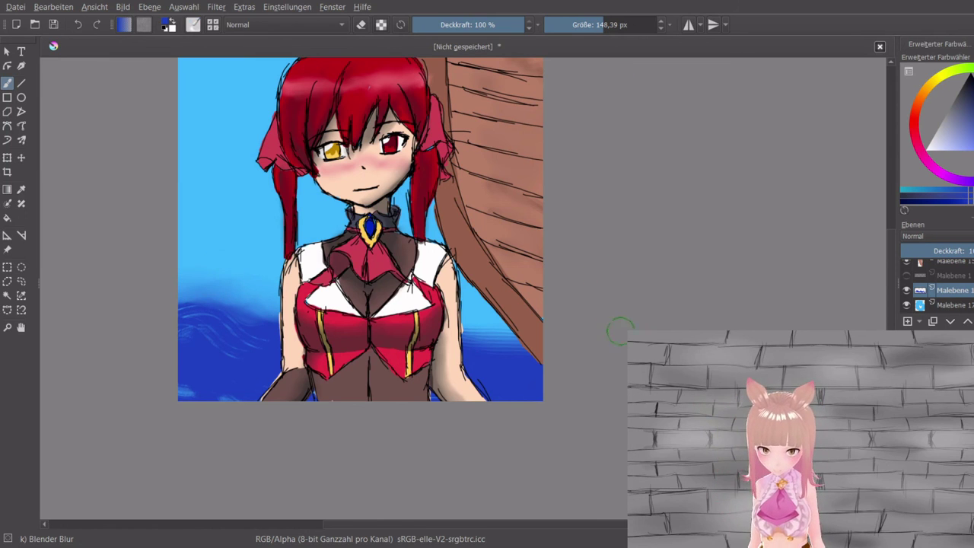
# Draw pale bluish-white wave lines on the sea on both sides of the girl with Ink-1 Precision at 33.87 px.
pyautogui.click(939, 144)
pyautogui.press('/')
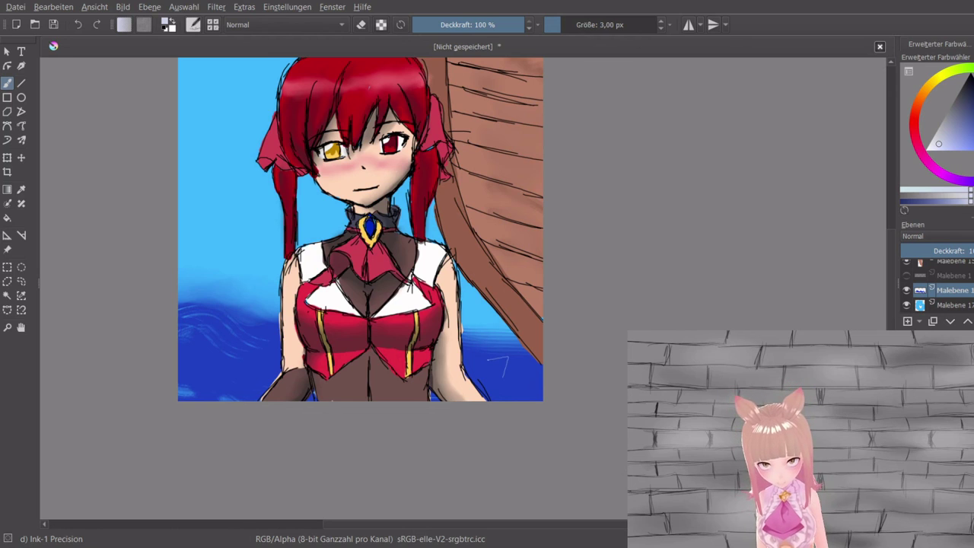
pyautogui.click(581, 25)
pyautogui.moveTo(485, 369); pyautogui.dragTo(519, 377)
pyautogui.moveTo(244, 360); pyautogui.dragTo(193, 364)
pyautogui.moveTo(190, 388)
pyautogui.mouseDown()
pyautogui.moveTo(221, 381)
pyautogui.moveTo(253, 380)
pyautogui.mouseUp()
pyautogui.moveTo(242, 372); pyautogui.dragTo(268, 368)
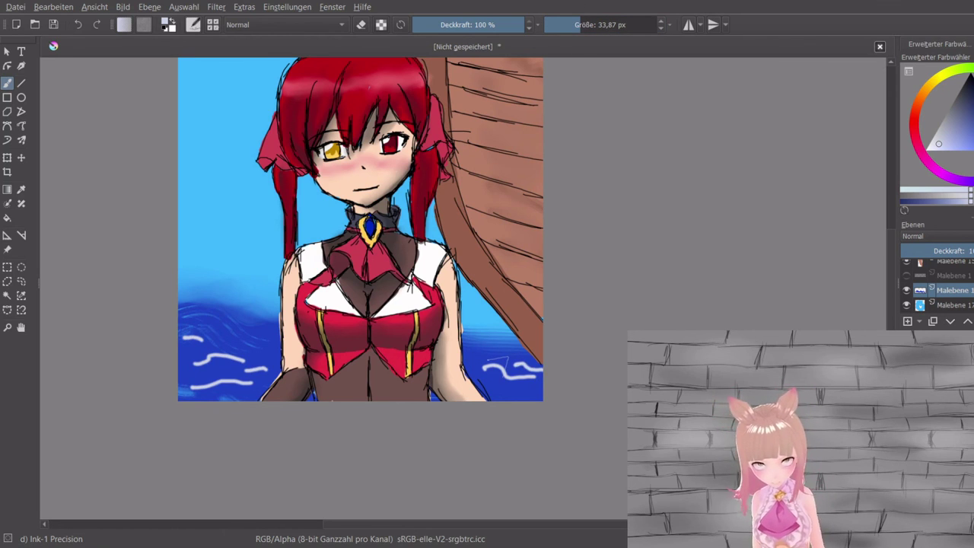
# Blend the pale wave lines into the sea with Blender Blur, at 148.39 px on the ship side and 473.48 px on the other.
pyautogui.press('/')
pyautogui.moveTo(483, 366)
pyautogui.mouseDown()
pyautogui.moveTo(552, 369)
pyautogui.moveTo(537, 373)
pyautogui.mouseUp()
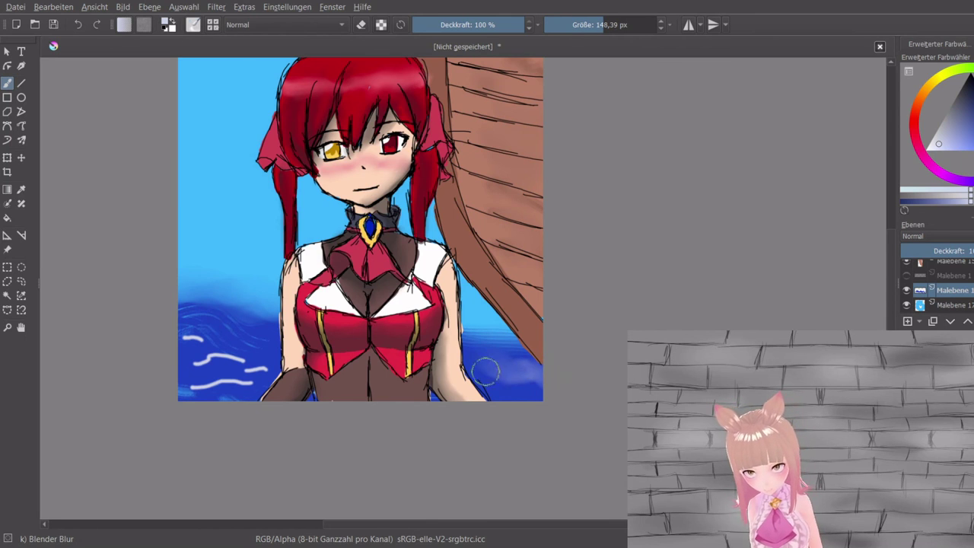
pyautogui.click(631, 25)
pyautogui.moveTo(201, 376)
pyautogui.mouseDown()
pyautogui.moveTo(242, 369)
pyautogui.moveTo(202, 357)
pyautogui.moveTo(240, 369)
pyautogui.moveTo(232, 380)
pyautogui.moveTo(219, 361)
pyautogui.moveTo(270, 377)
pyautogui.mouseUp()
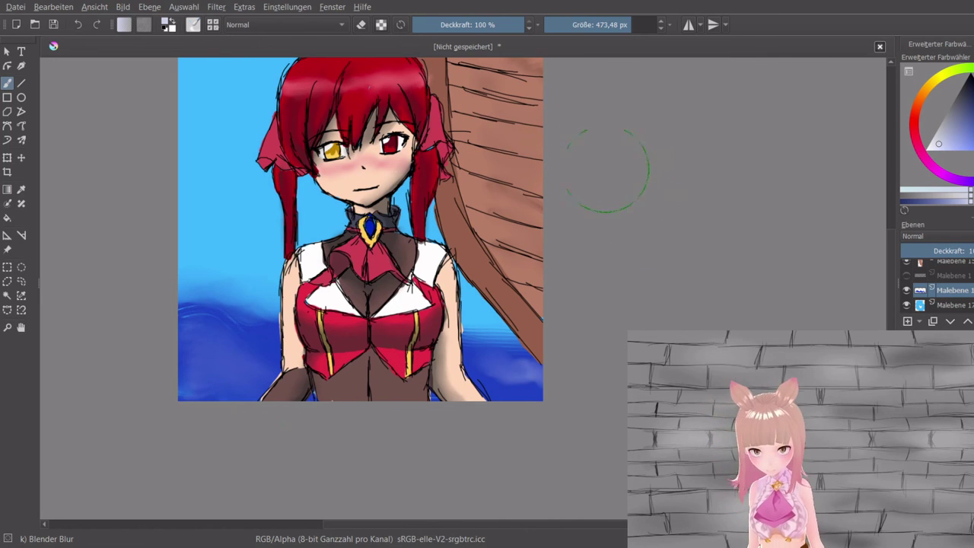
pyautogui.scroll(-1, 720, 204)
pyautogui.moveTo(716, 213); pyautogui.dragTo(737, 270)
pyautogui.scroll(2, 737, 269)
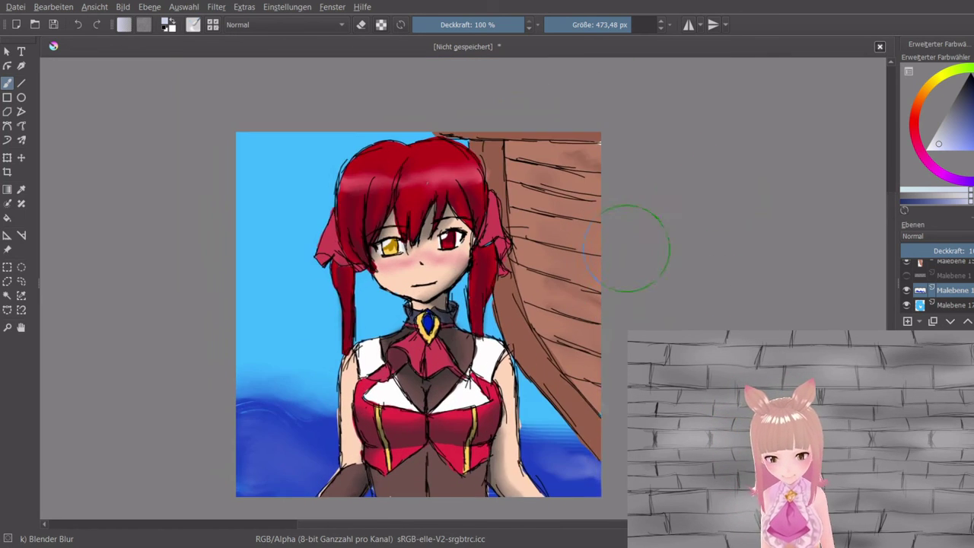